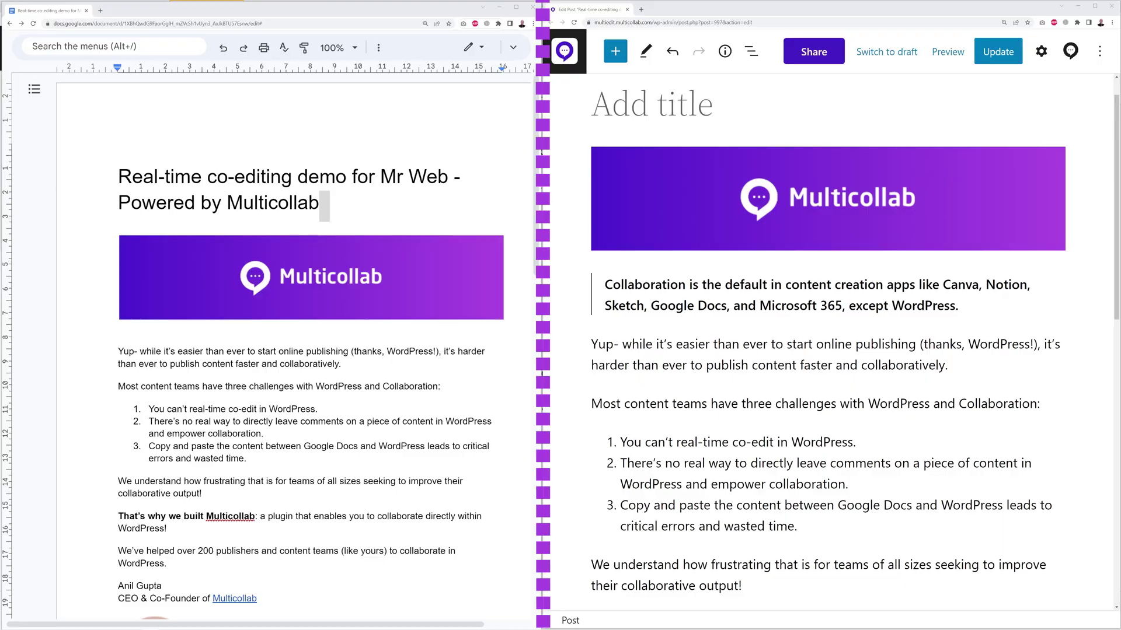
- Check the Docs editing mode, then paste the Docs heading into the WordPress post title
left_click(481, 54)
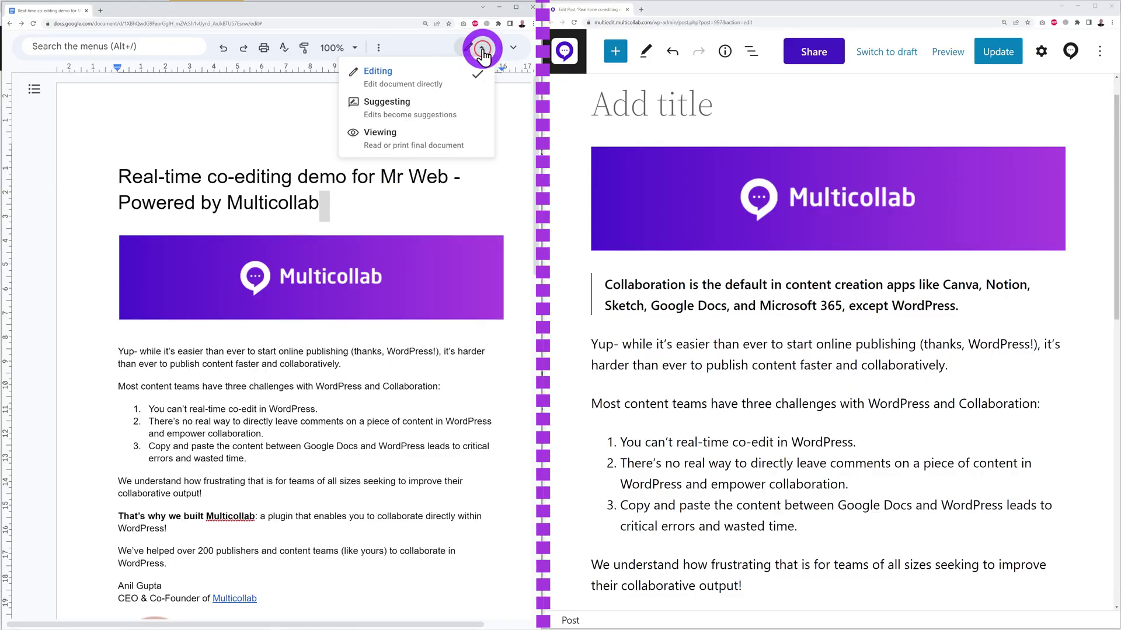
left_click(471, 209)
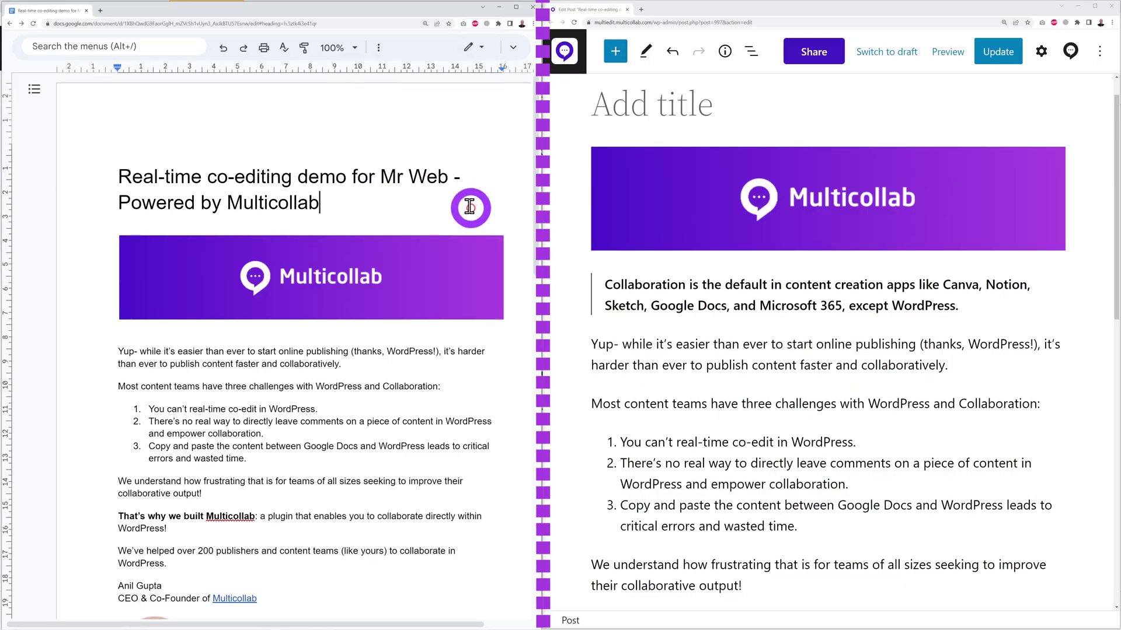
triple_click(125, 177)
key("ctrl+c")
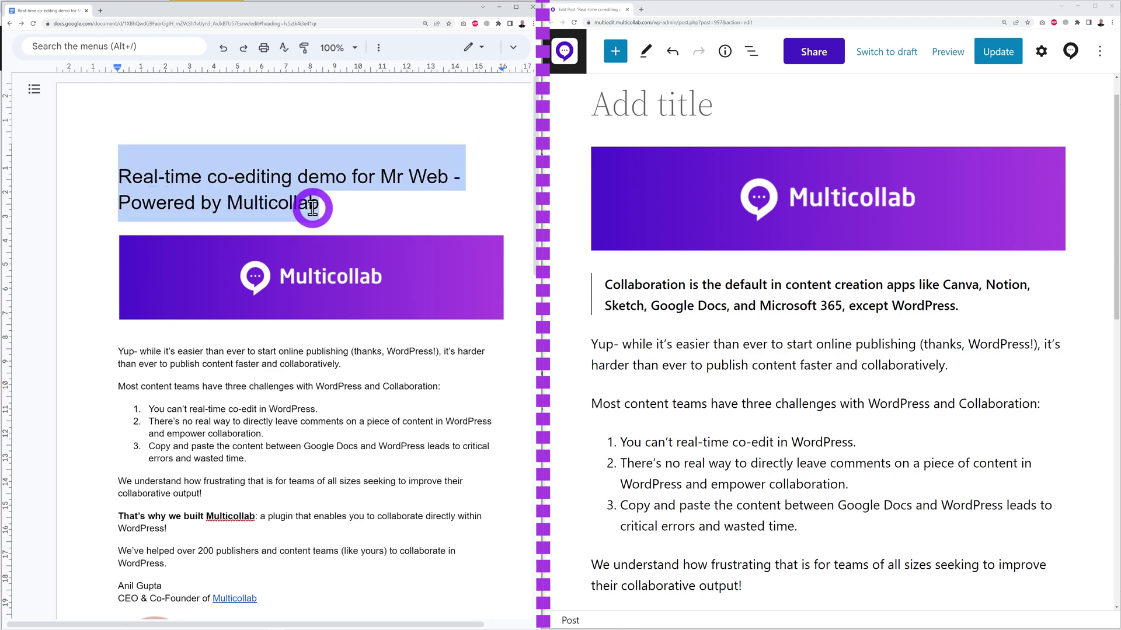
left_click(603, 106)
key("ctrl+v")
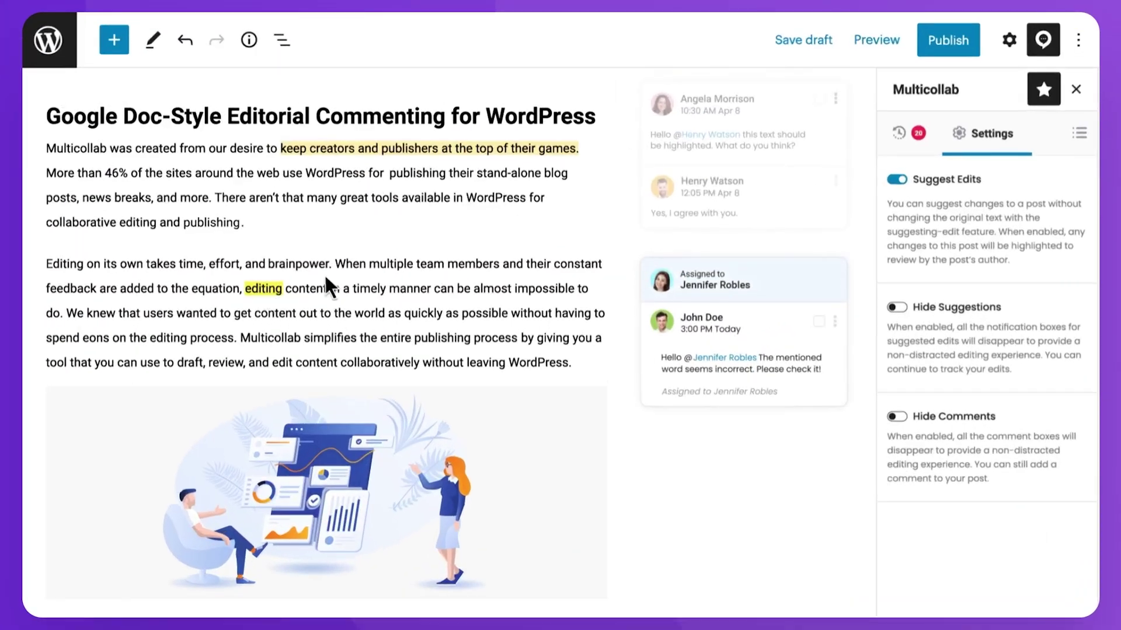
- Review the post's Activities tab and Summary tab, expanding comment and suggestion statistics
left_click(959, 200)
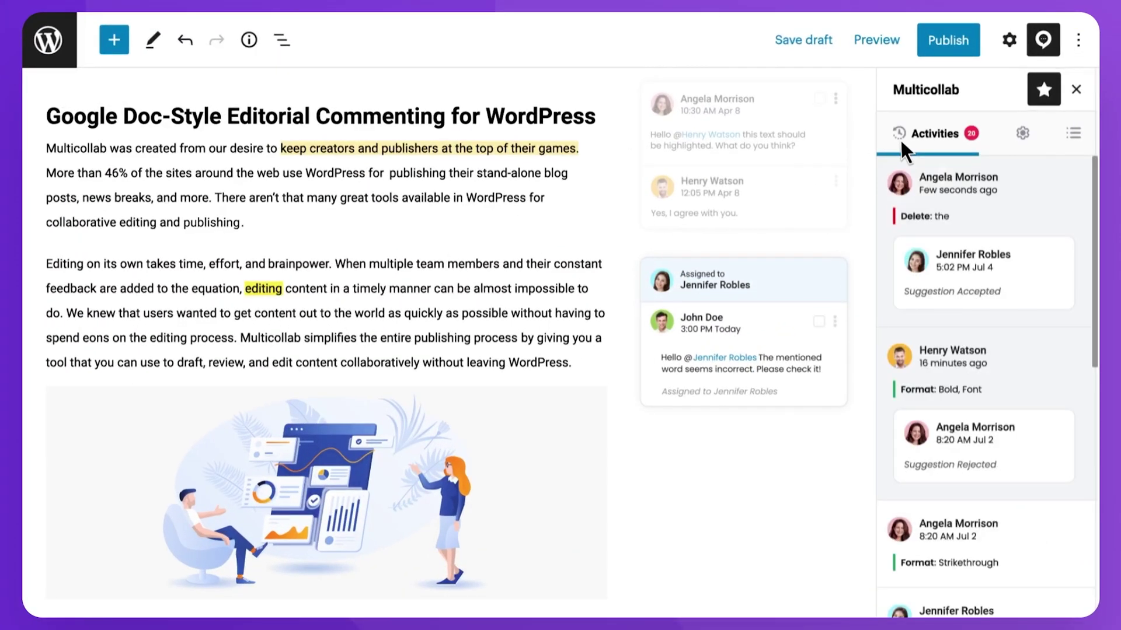
left_click_drag(1095, 188, 1096, 459)
left_click(1072, 146)
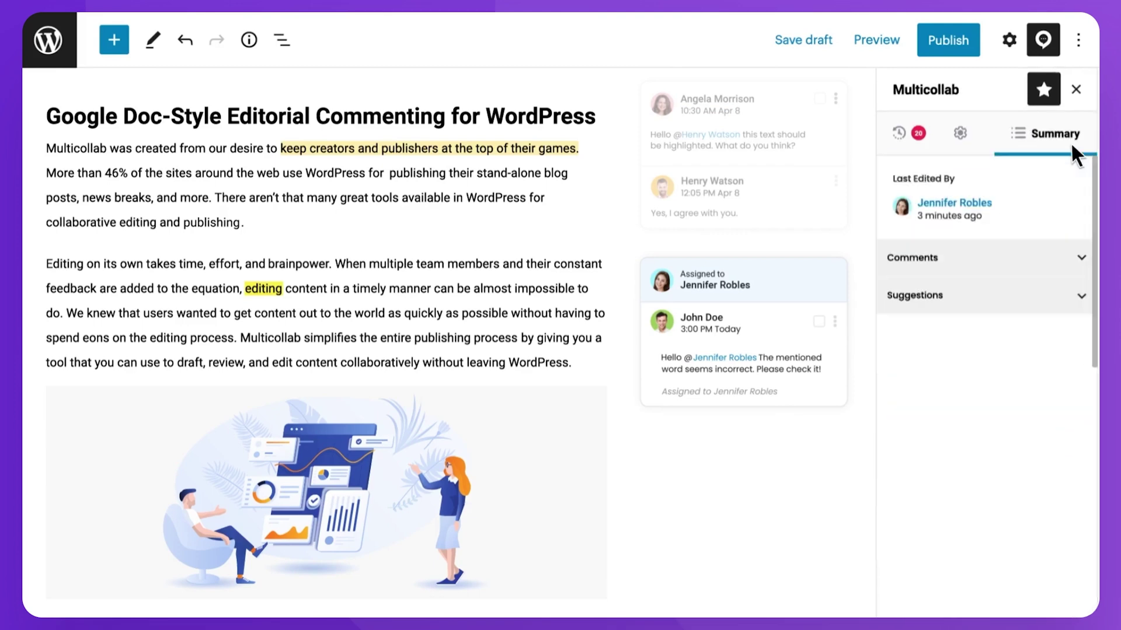
left_click(1025, 259)
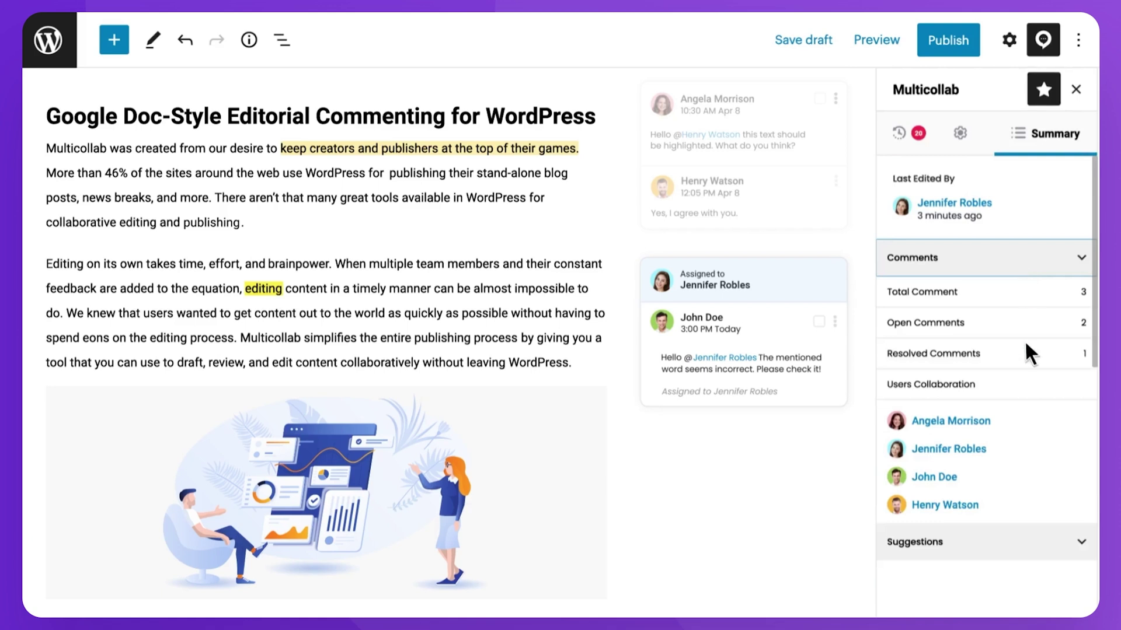
left_click(1026, 549)
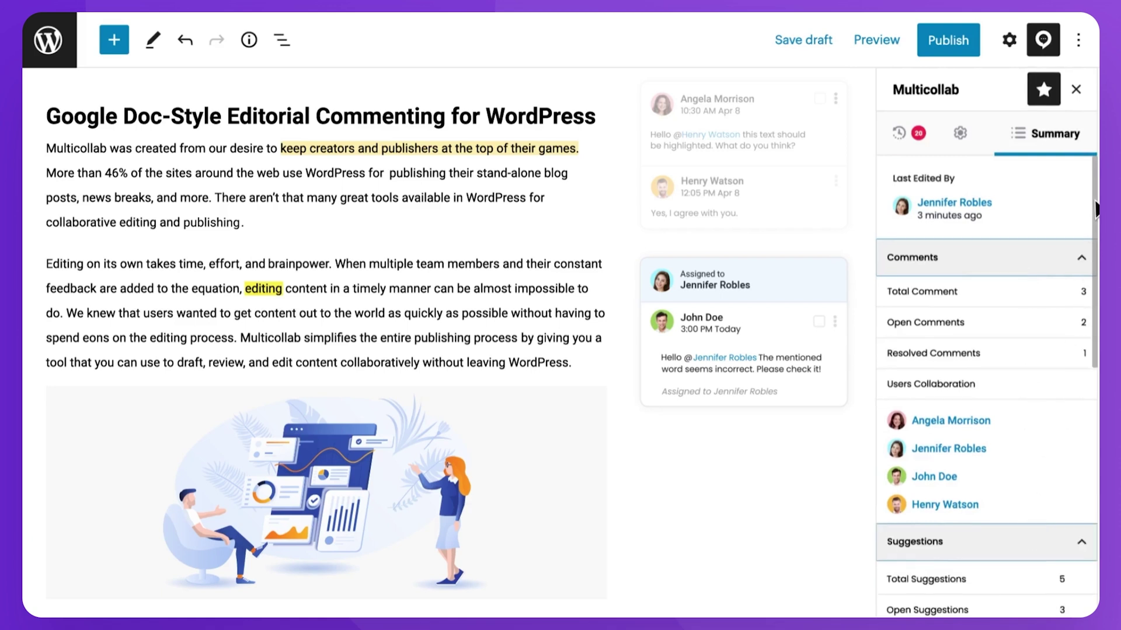
left_click_drag(1096, 216, 1095, 598)
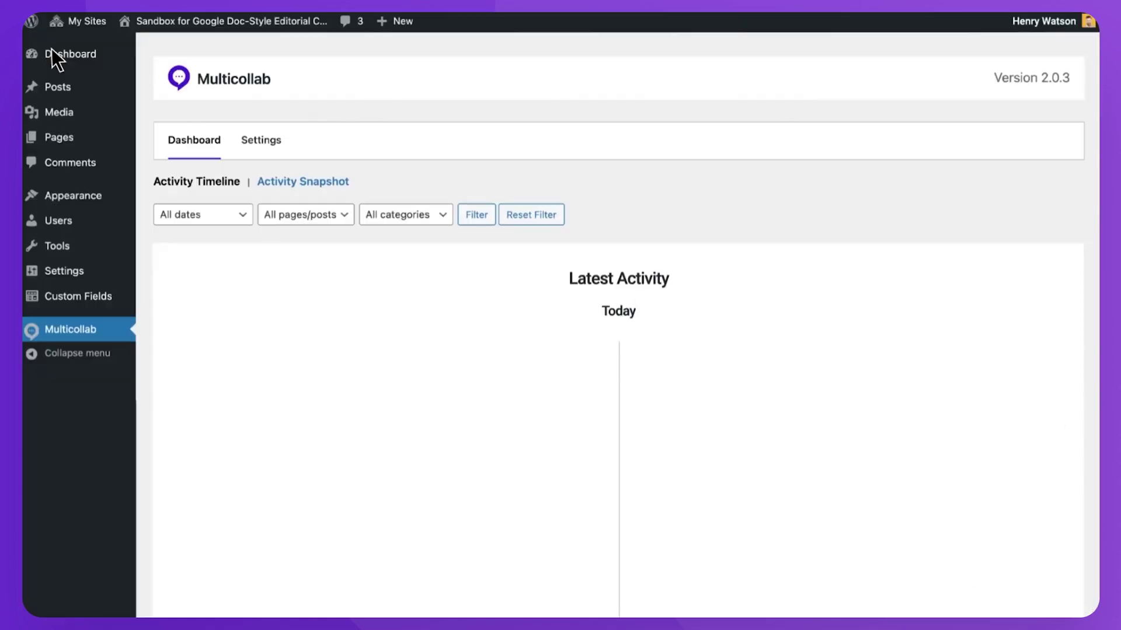
scroll(675, 403, "down", 15)
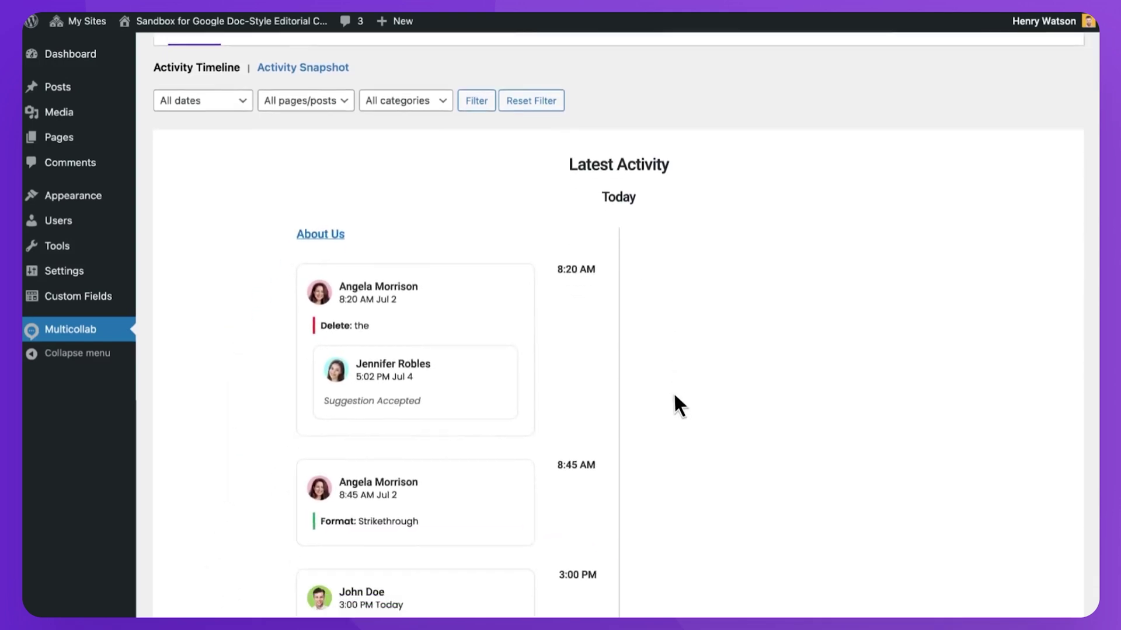
scroll(674, 391, "down", 9)
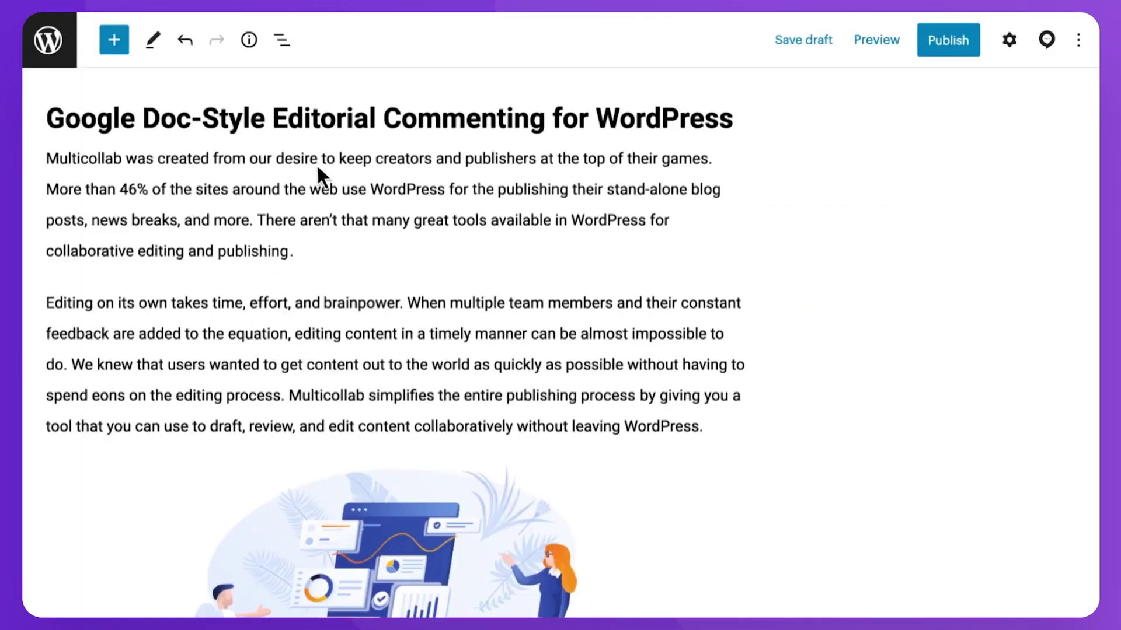
- Comment on the 'keeping creators on top' phrase mentioning a teammate, then reply 'Yes, I agree with you.'
left_click_drag(339, 159, 709, 159)
left_click(217, 115)
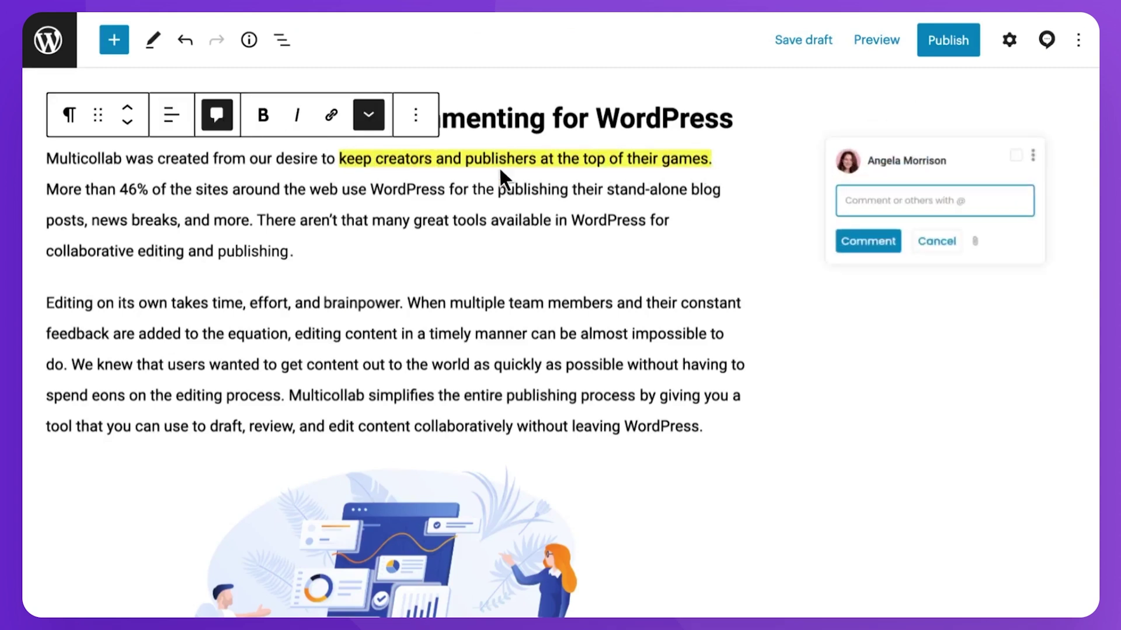
left_click(804, 224)
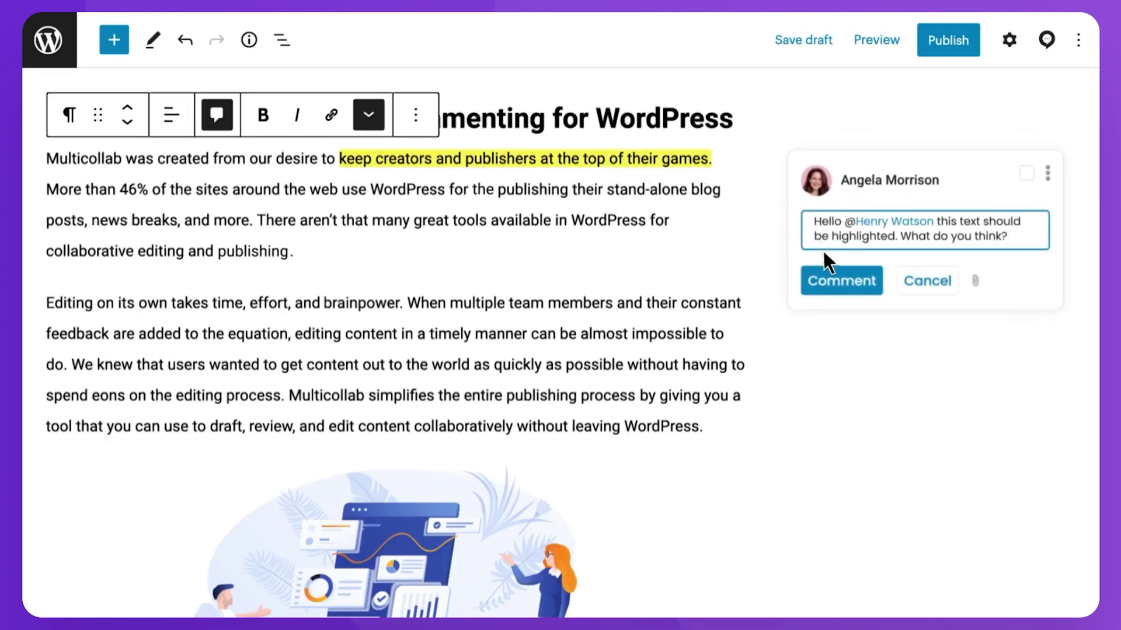
left_click(827, 275)
left_click(835, 294)
type("Yes, I agree with you.")
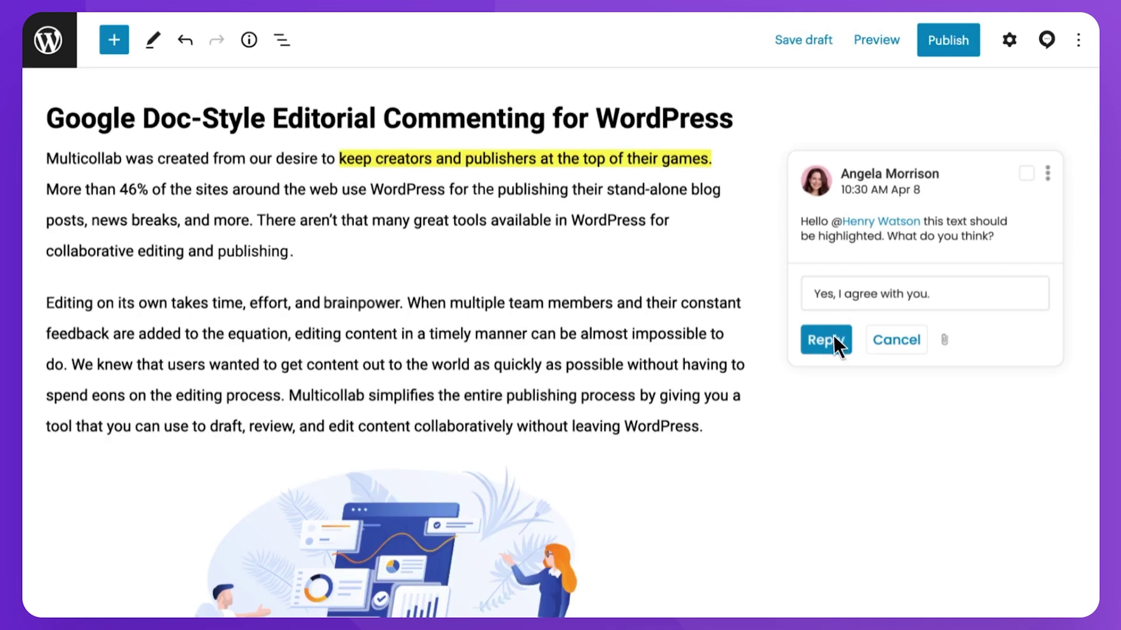
left_click(831, 339)
scroll(525, 343, "down", 5)
left_click(413, 343)
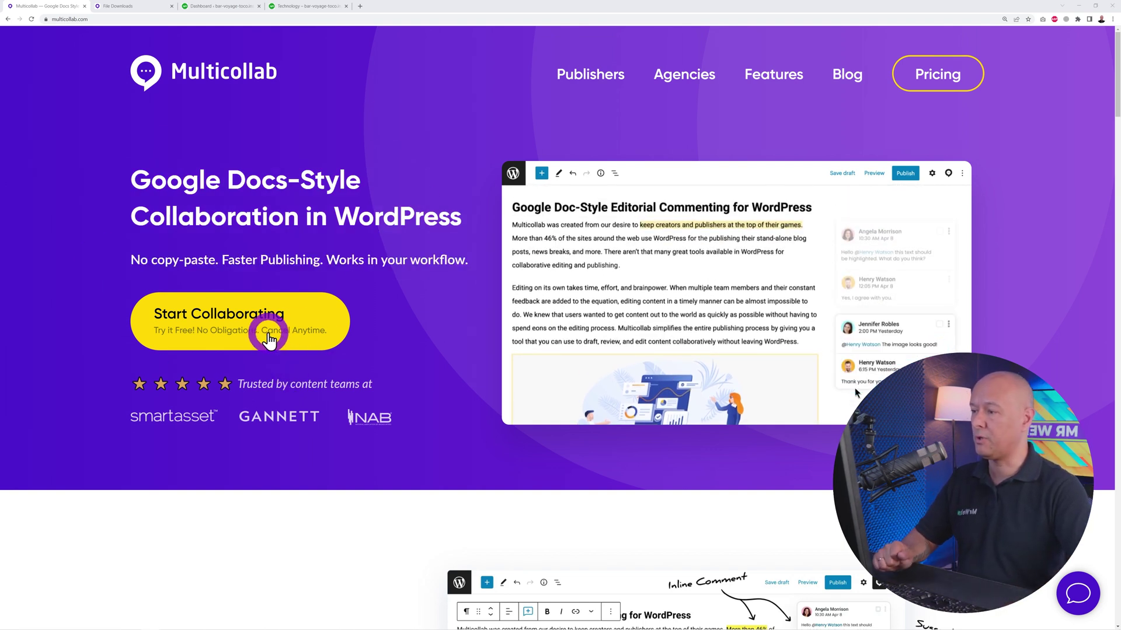
- Open the Multicollab plans and free trial pricing page and scroll through it
left_click(237, 321)
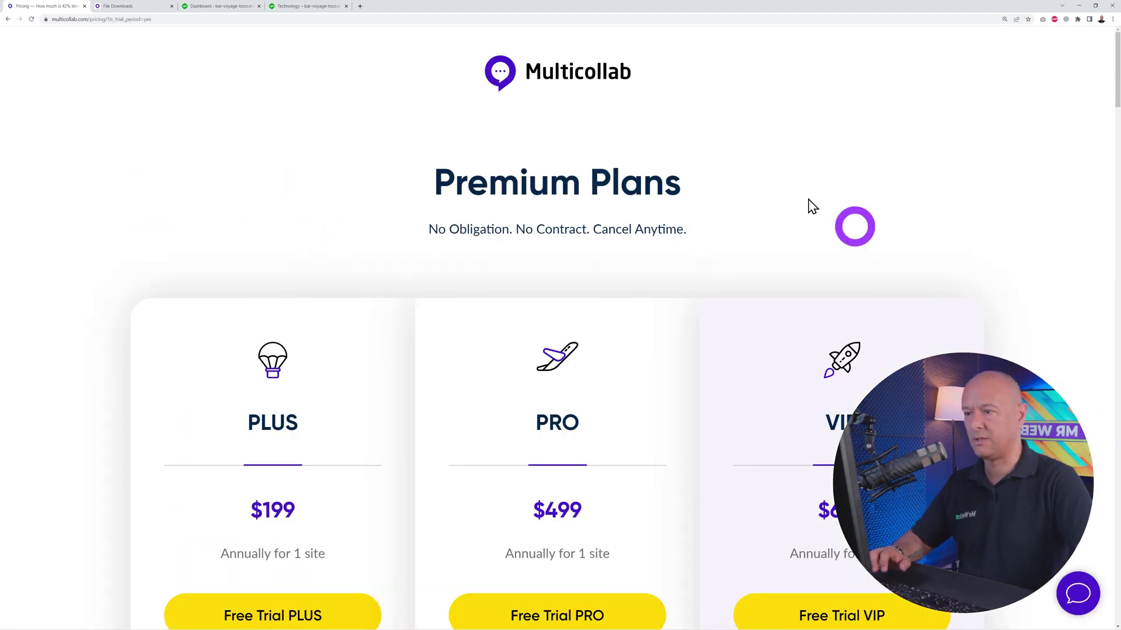
scroll(1043, 331, "down", 4)
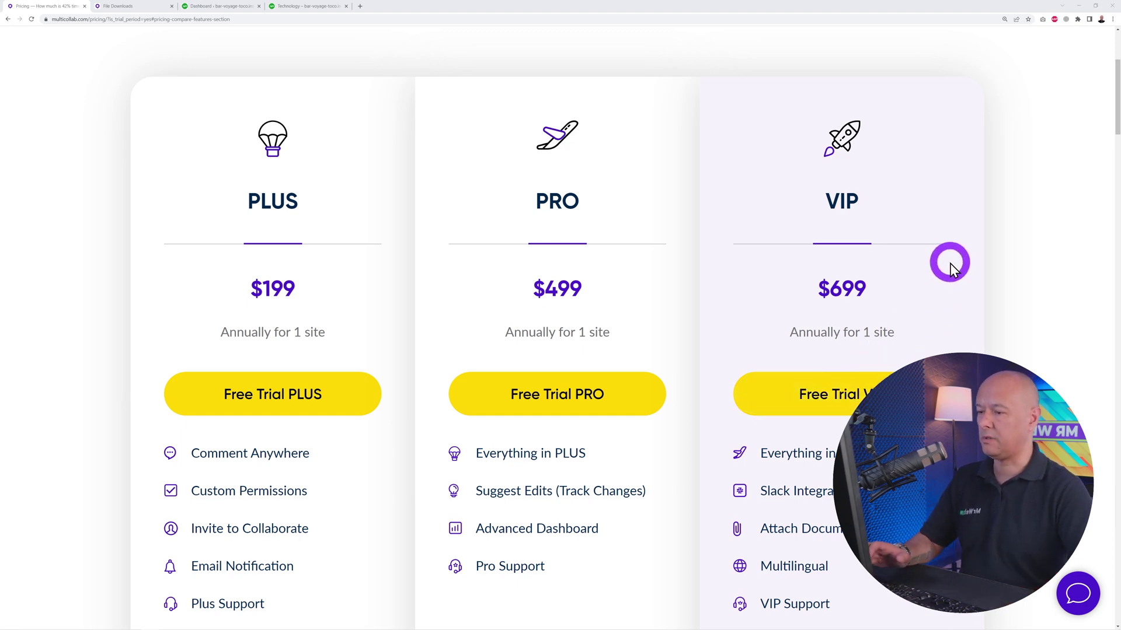
scroll(940, 275, "down", 2)
scroll(867, 311, "down", 5)
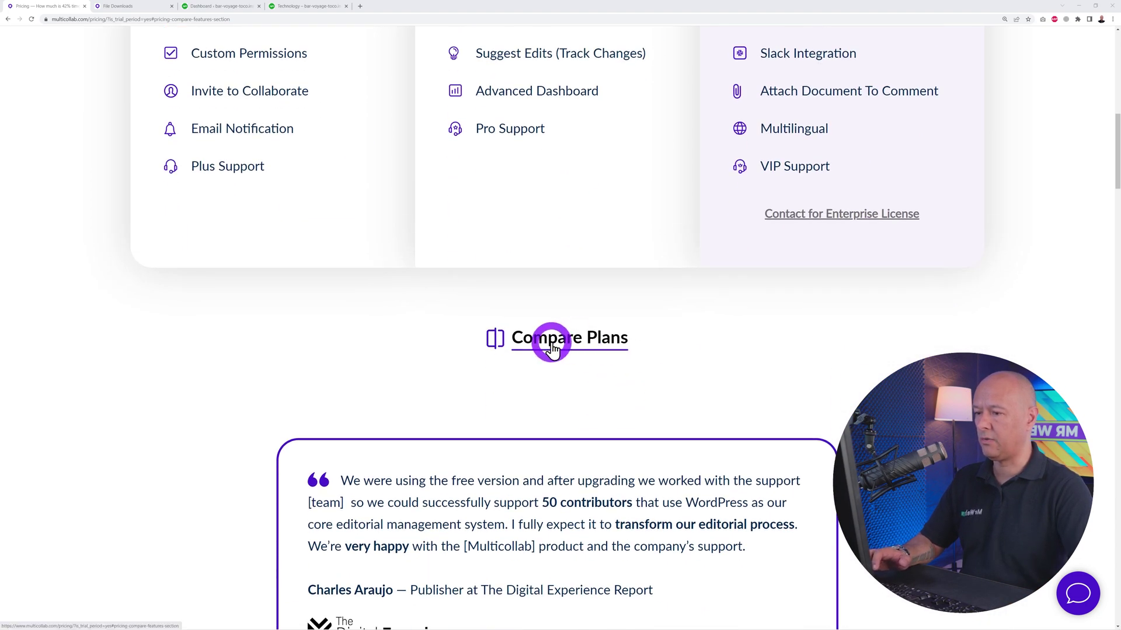
scroll(550, 343, "down", 2)
- Show the Plus, Pro and VIP comparison table and scroll through its features
left_click(556, 348)
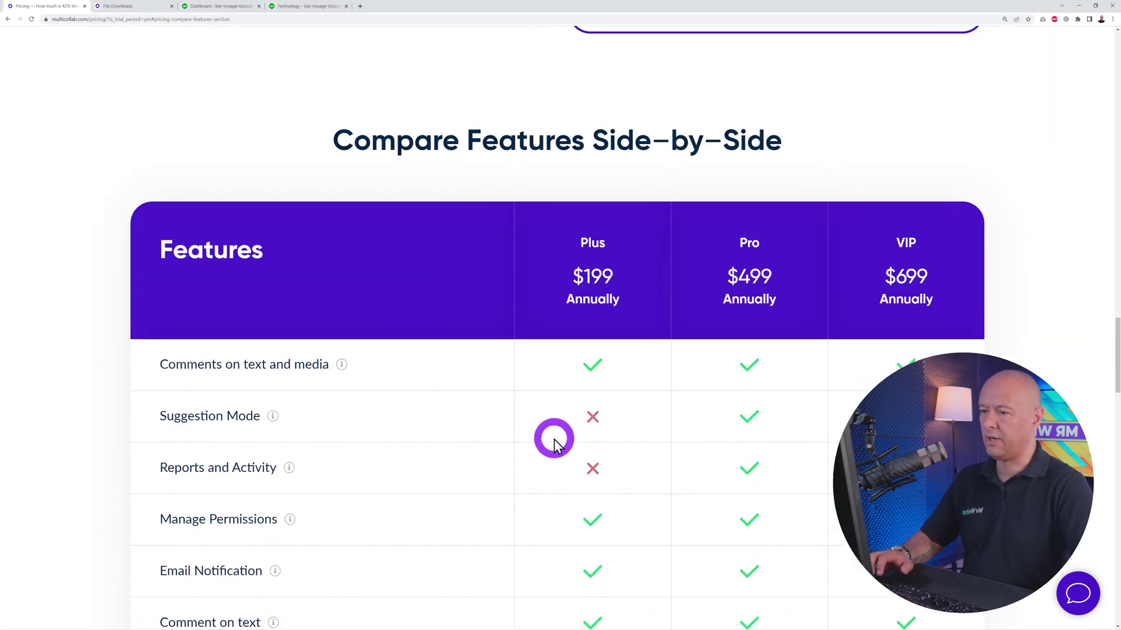
scroll(663, 380, "down", 2)
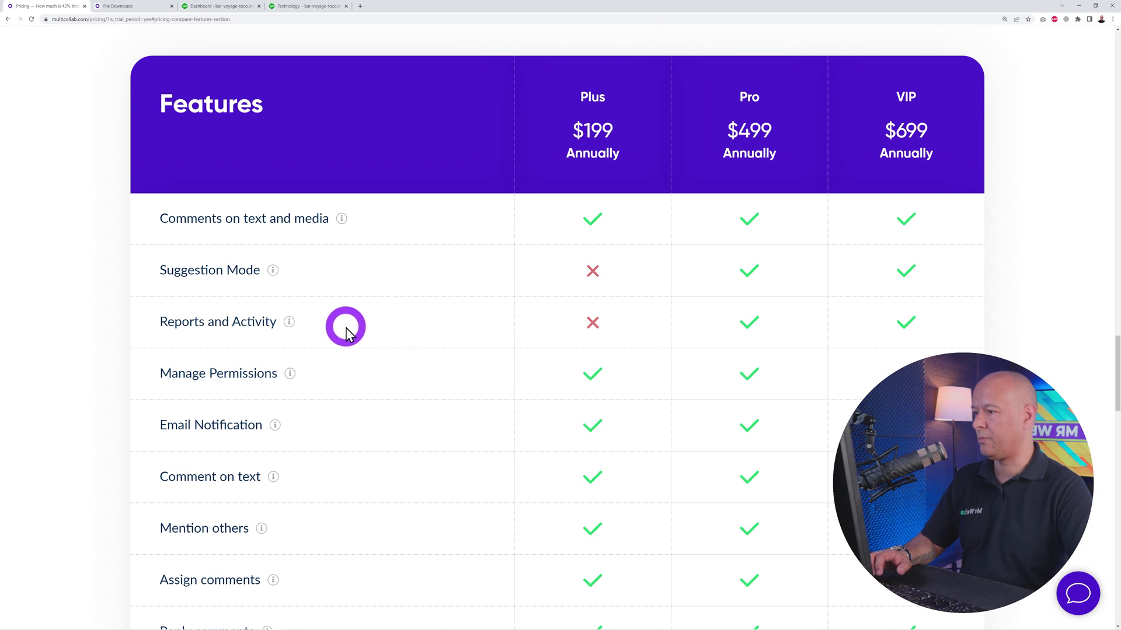
scroll(620, 397, "down", 9)
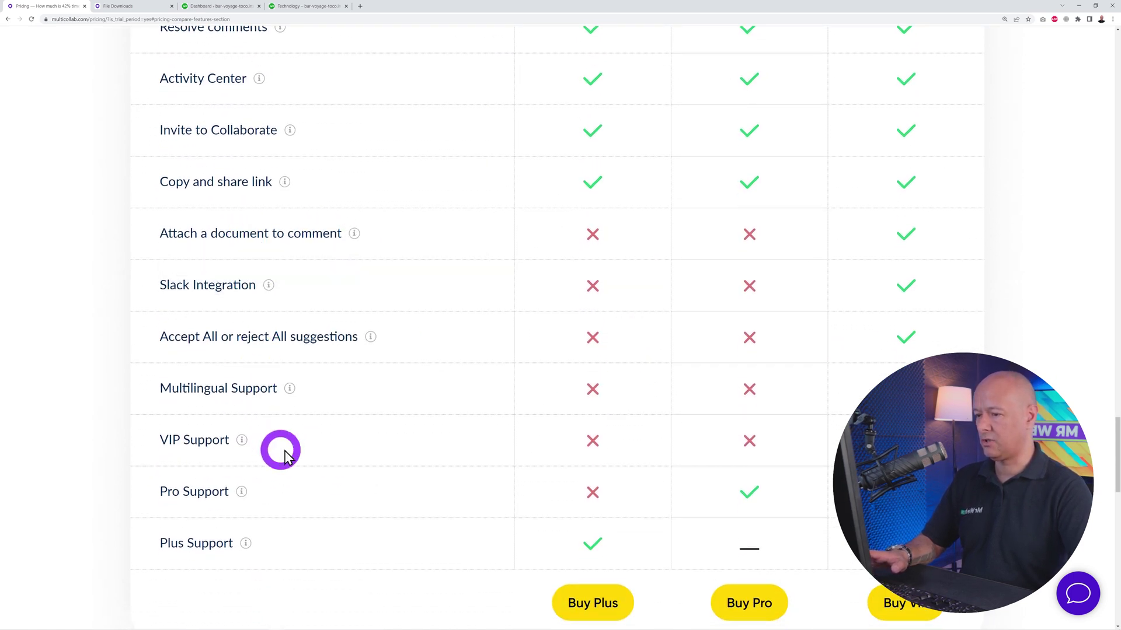
mouse_move(354, 236)
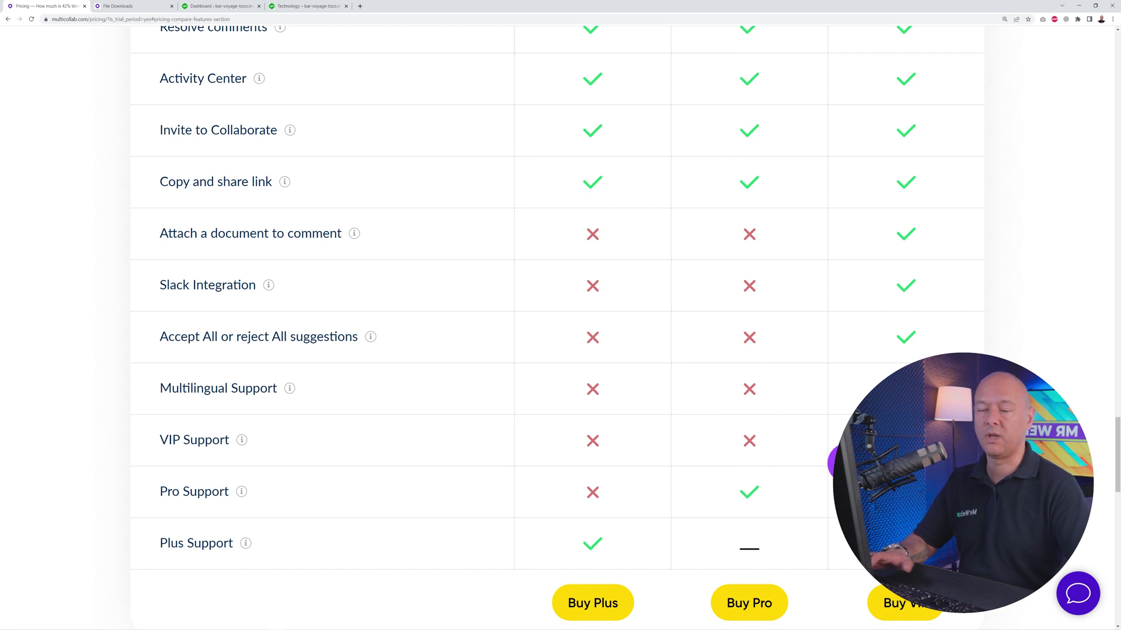
scroll(840, 461, "down", 3)
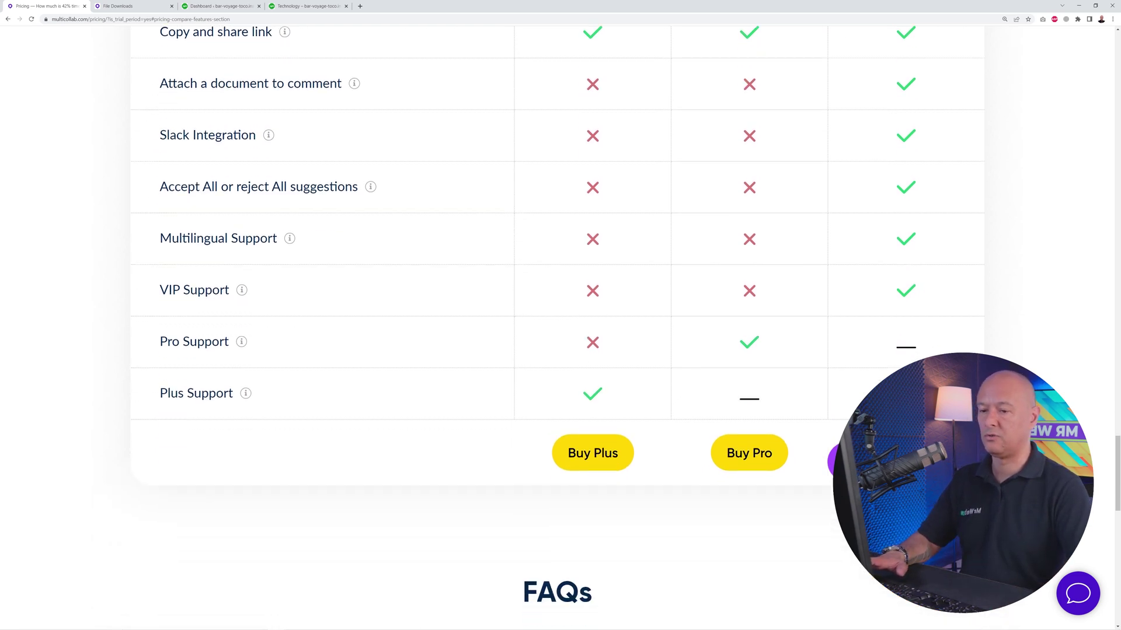
scroll(841, 461, "down", 5)
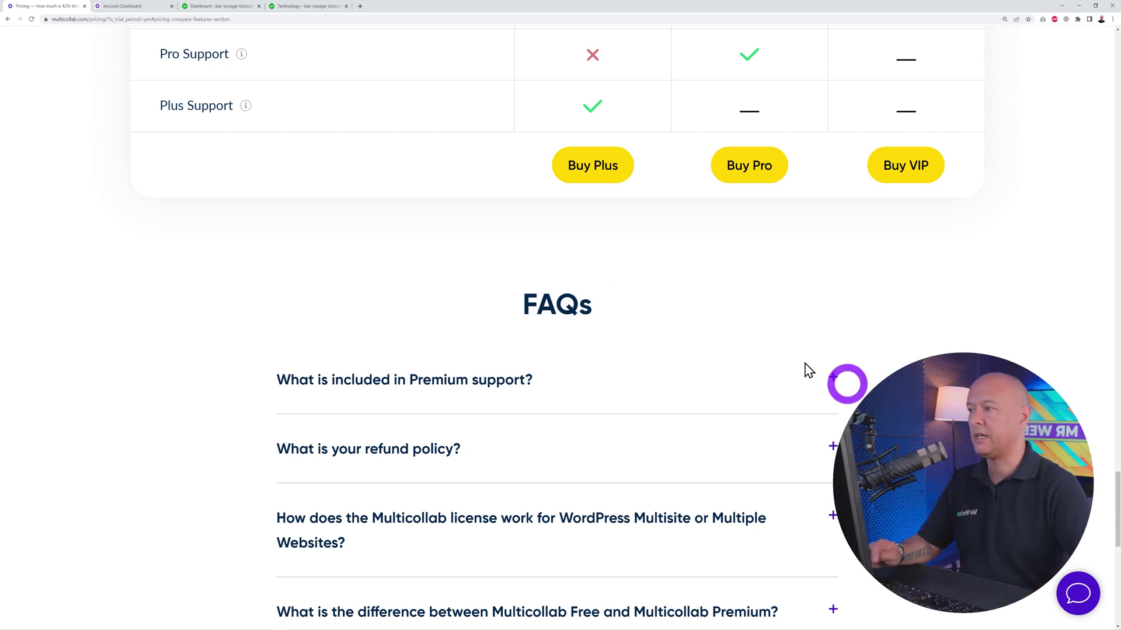
- From the Multicollab Account Dashboard, open View Your Downloads under Your Plan
left_click(133, 11)
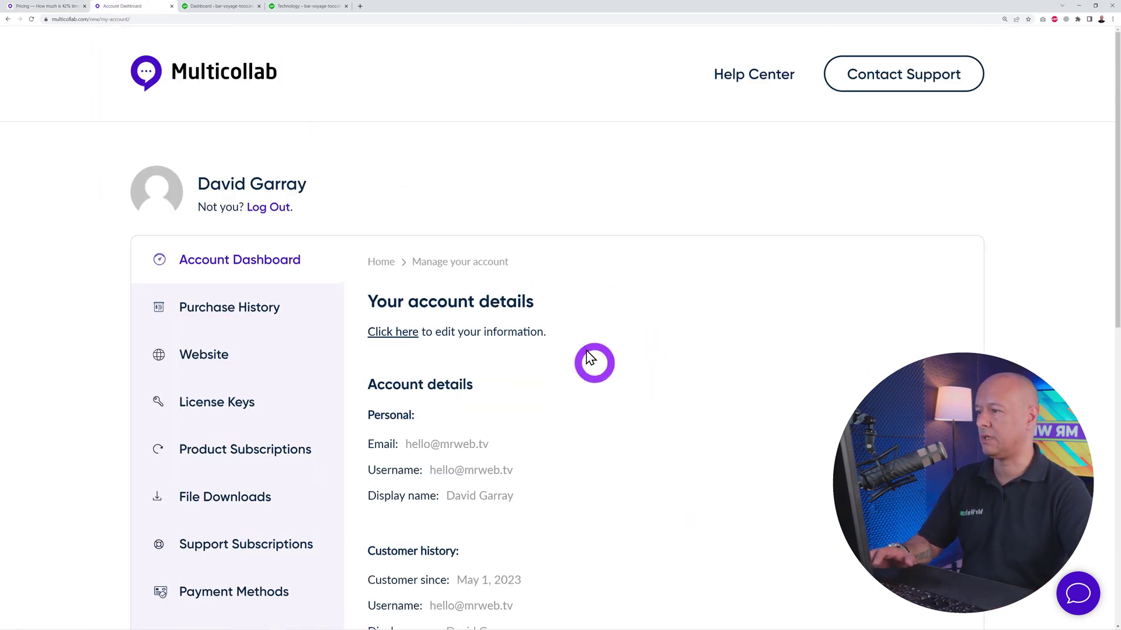
scroll(696, 306, "down", 1)
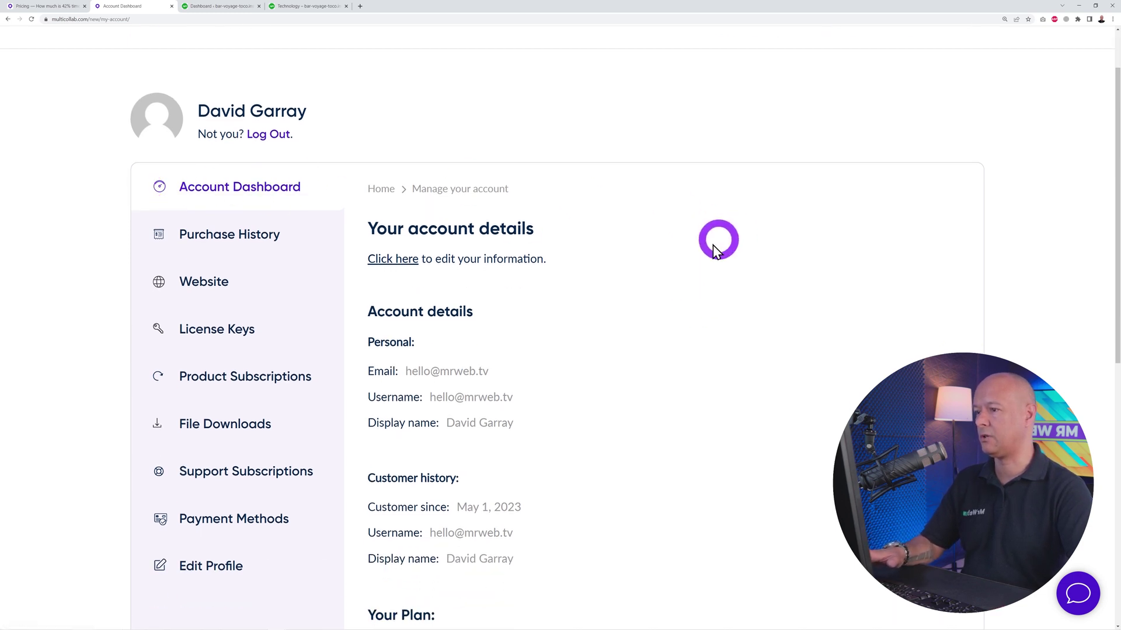
scroll(707, 248, "down", 1)
scroll(703, 376, "down", 3)
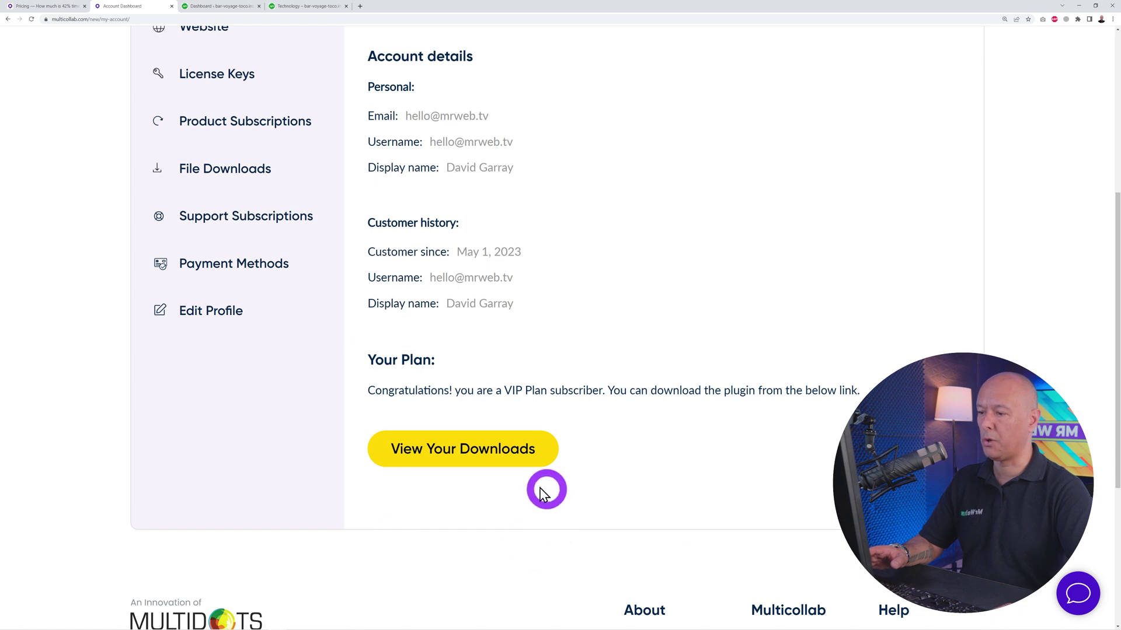
left_click(513, 467)
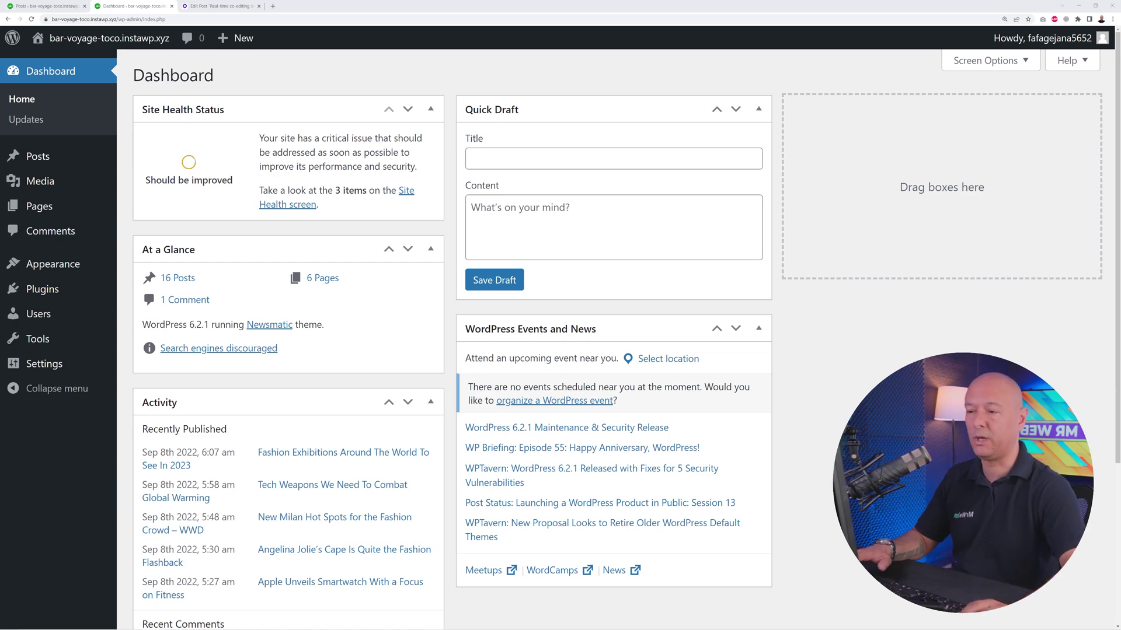
- Upload commenting-feature-premium.3.3.zip under Plugins > Add New, then install and activate it
mouse_move(11, 286)
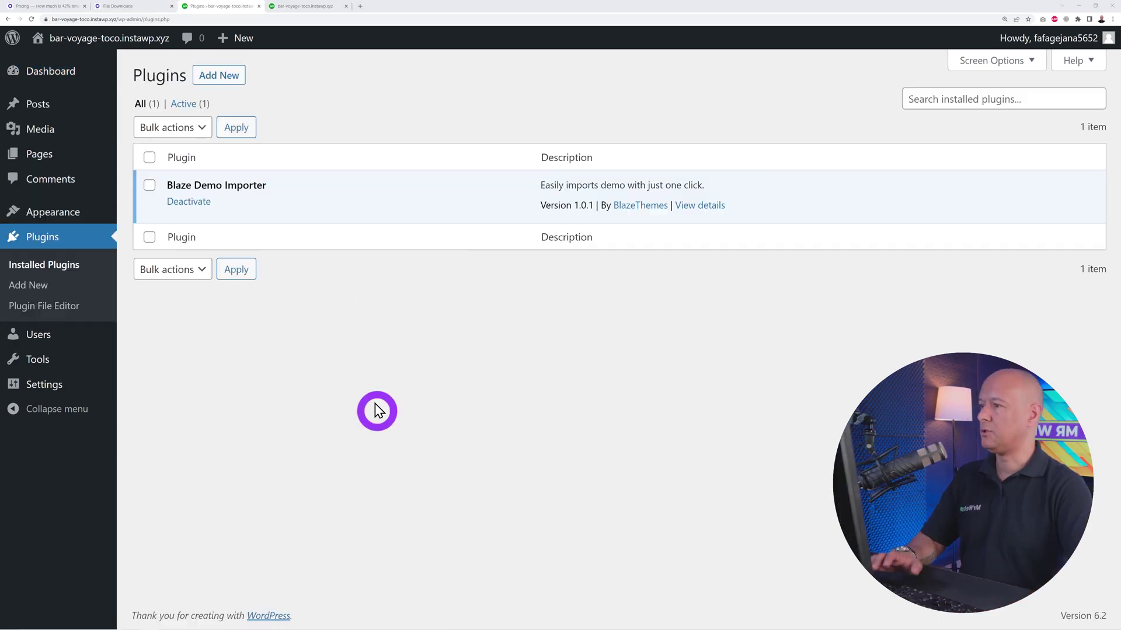
left_click(237, 74)
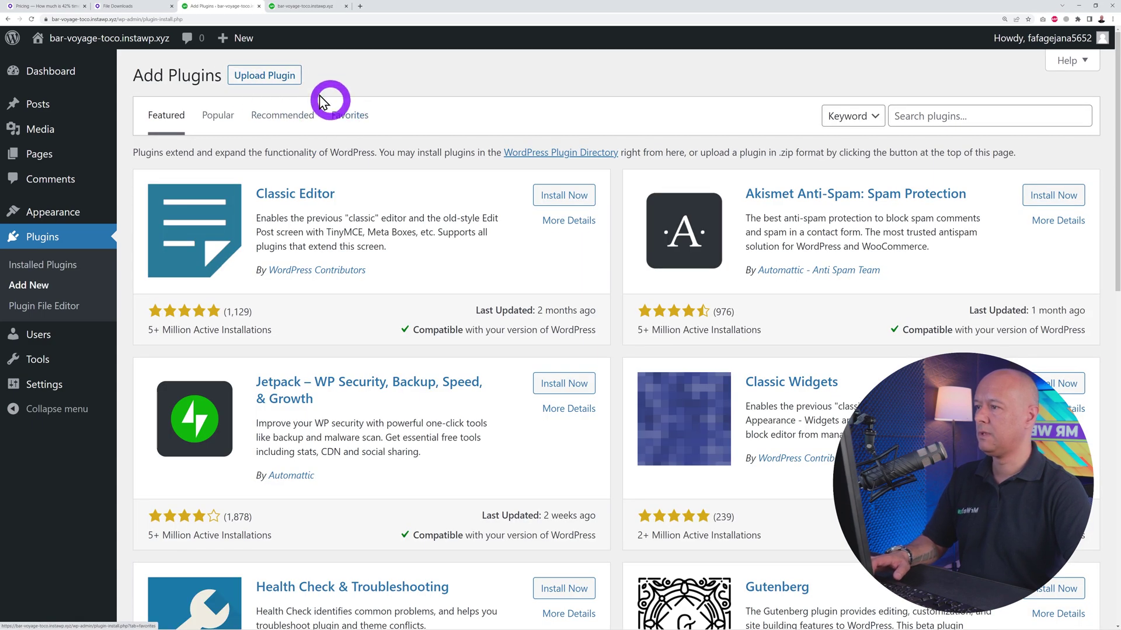
left_click(283, 79)
left_click(521, 206)
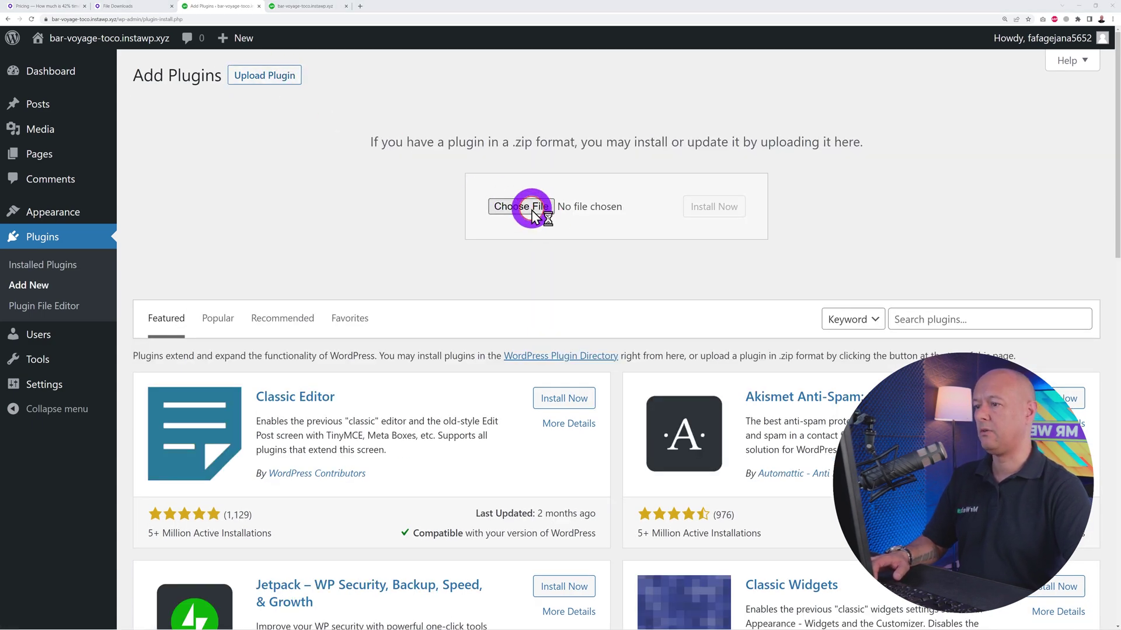
left_click(120, 56)
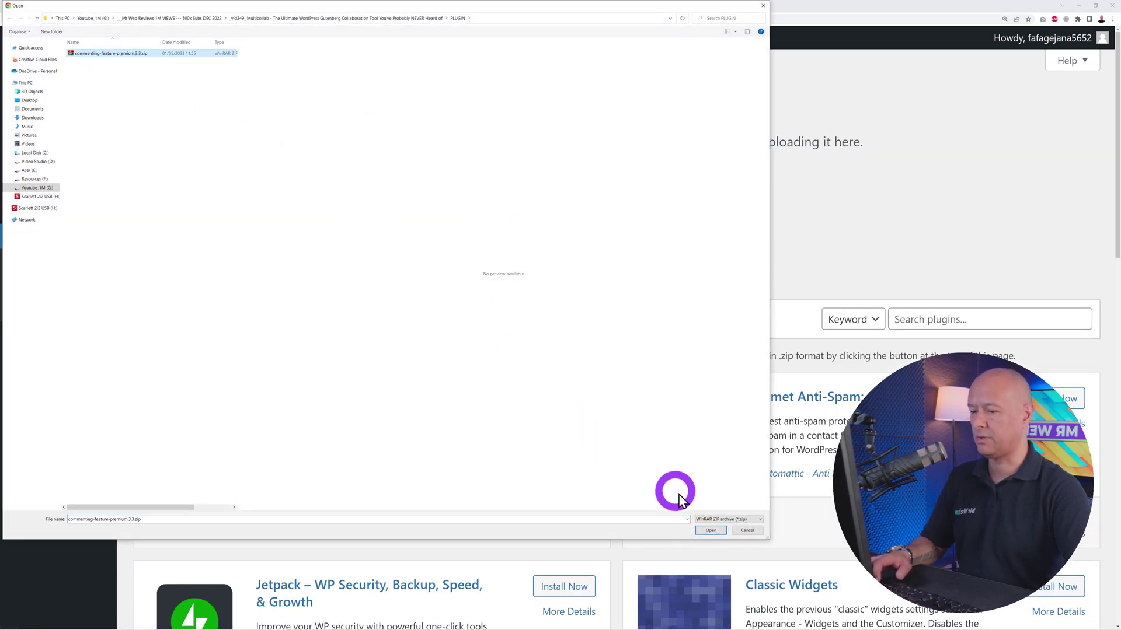
left_click(709, 530)
left_click(709, 217)
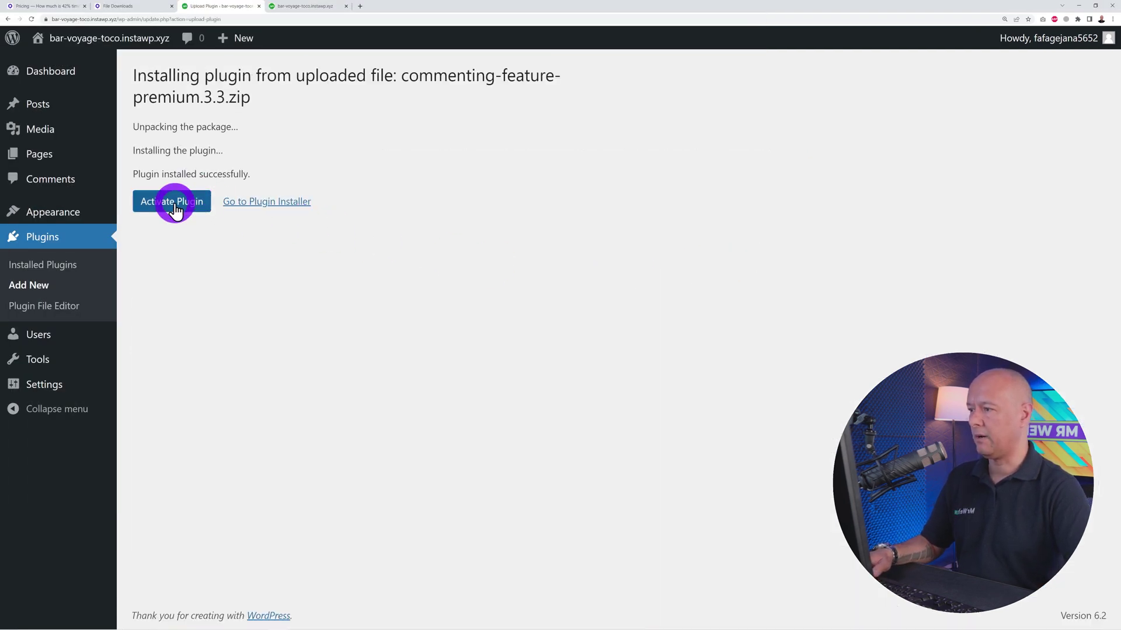
left_click(174, 201)
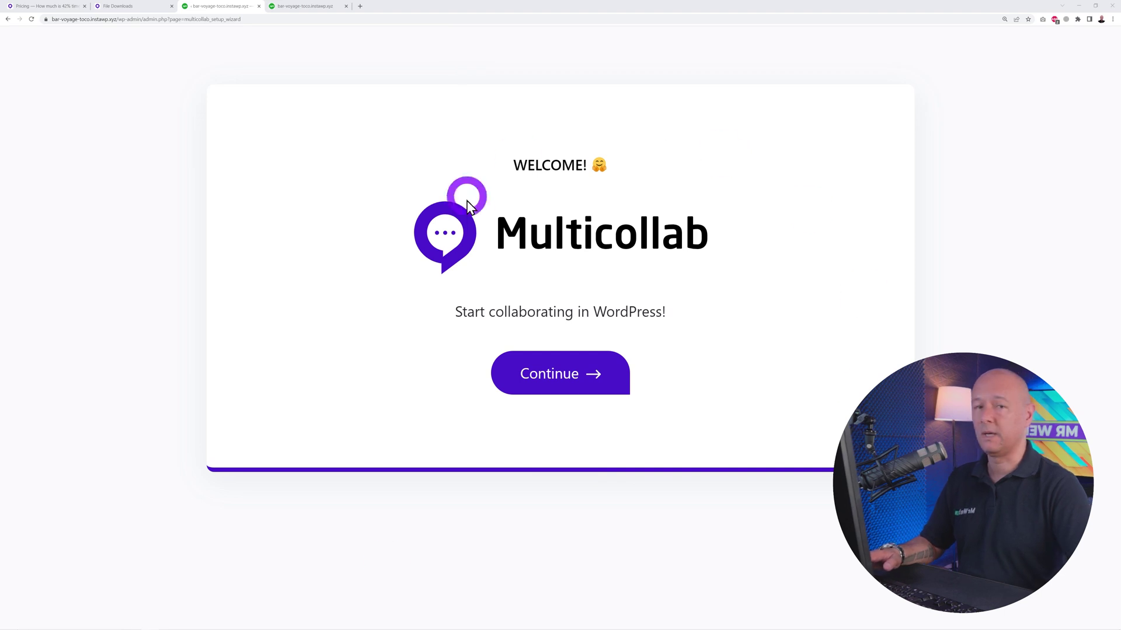
- Start the Multicollab setup wizard, opt into usage tracking and move past the Quick Tour
left_click(565, 390)
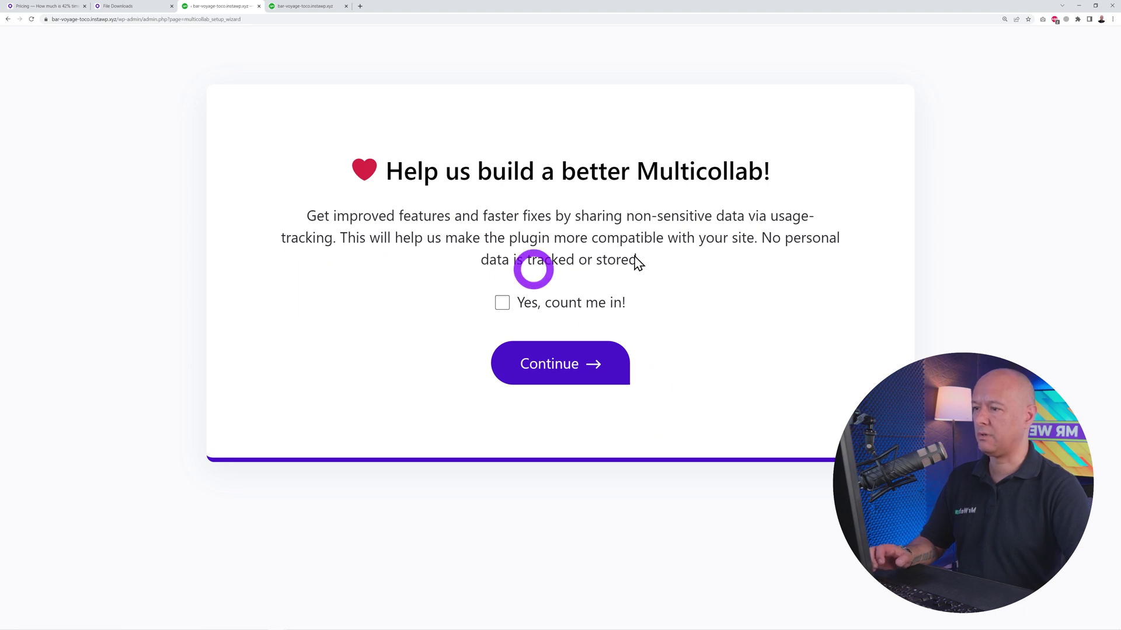
left_click(502, 302)
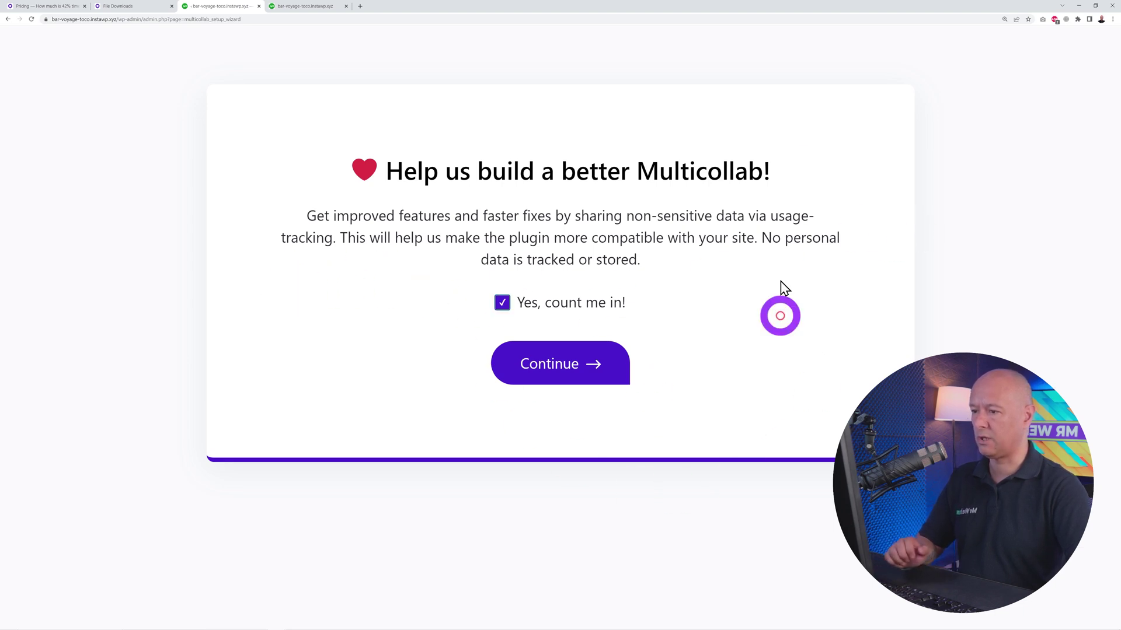
left_click(584, 360)
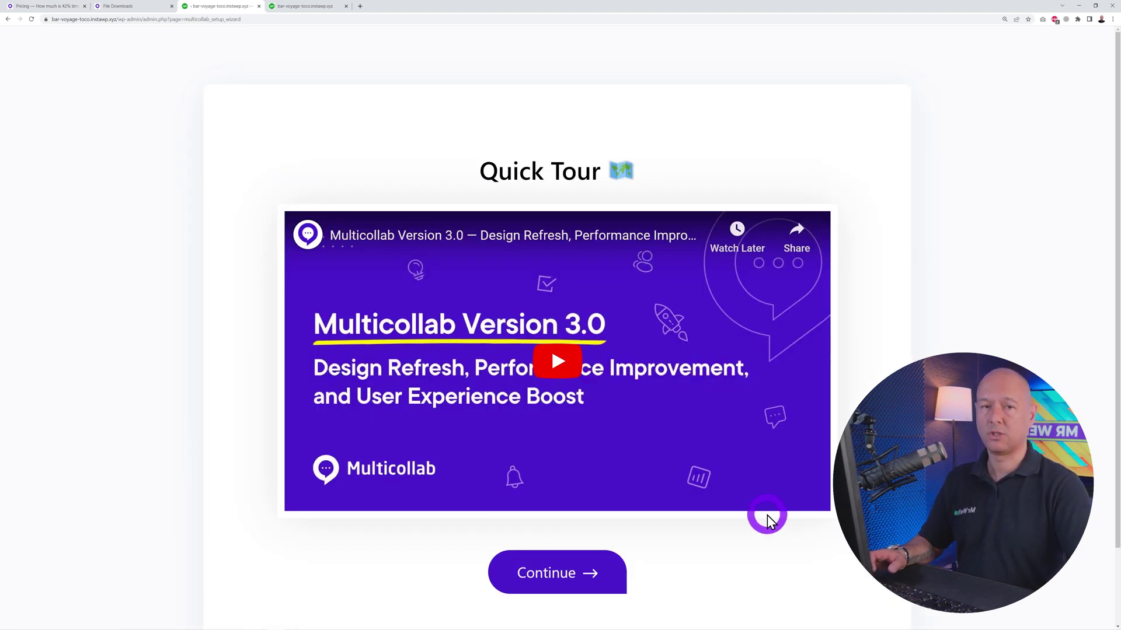
left_click(567, 574)
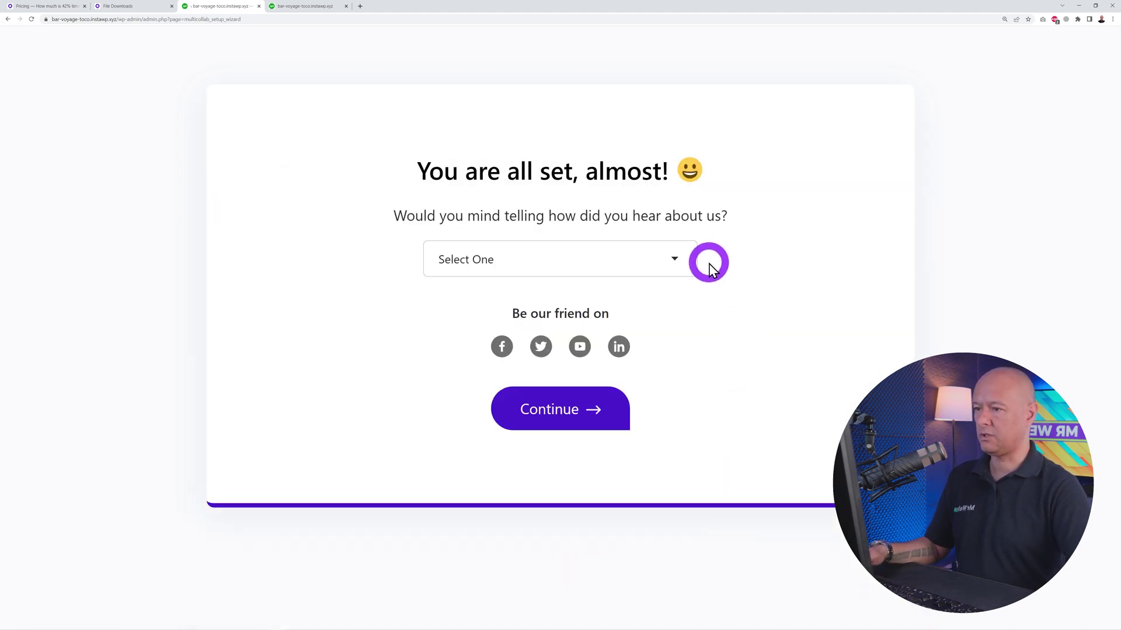
- Answer 'Others' for how you heard about Multicollab and continue to the license key step
left_click(682, 263)
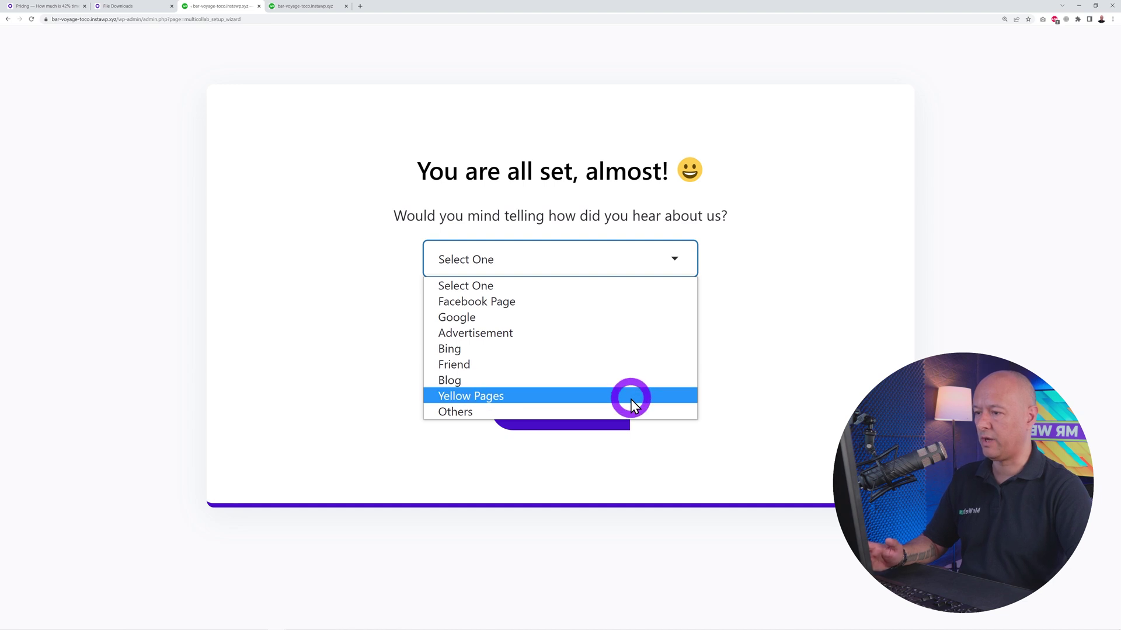
left_click(543, 412)
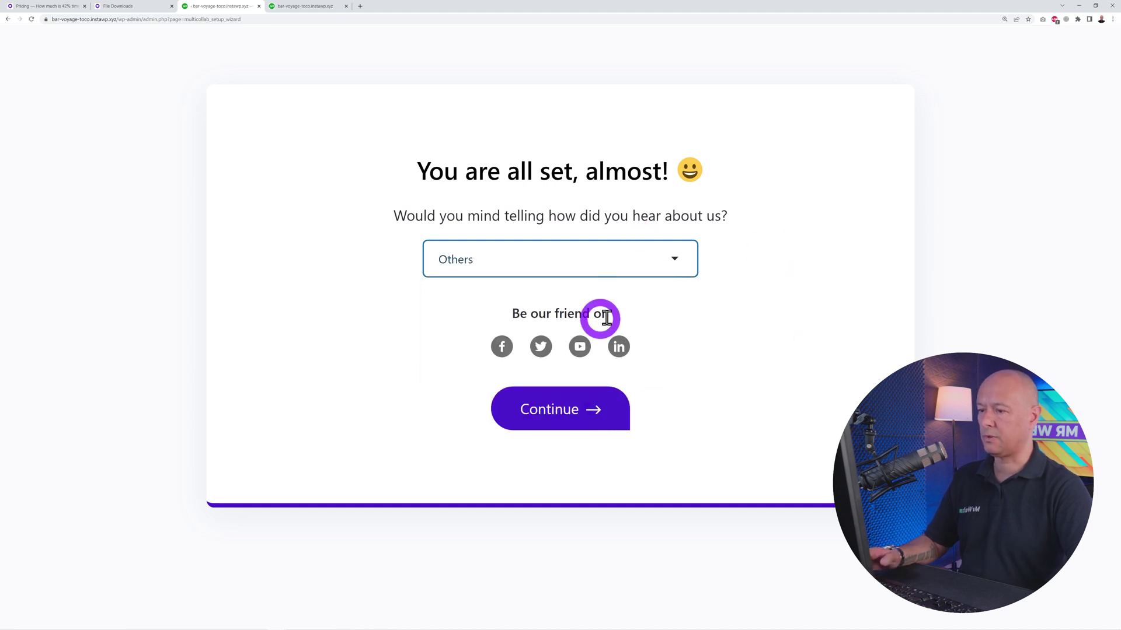
left_click(562, 425)
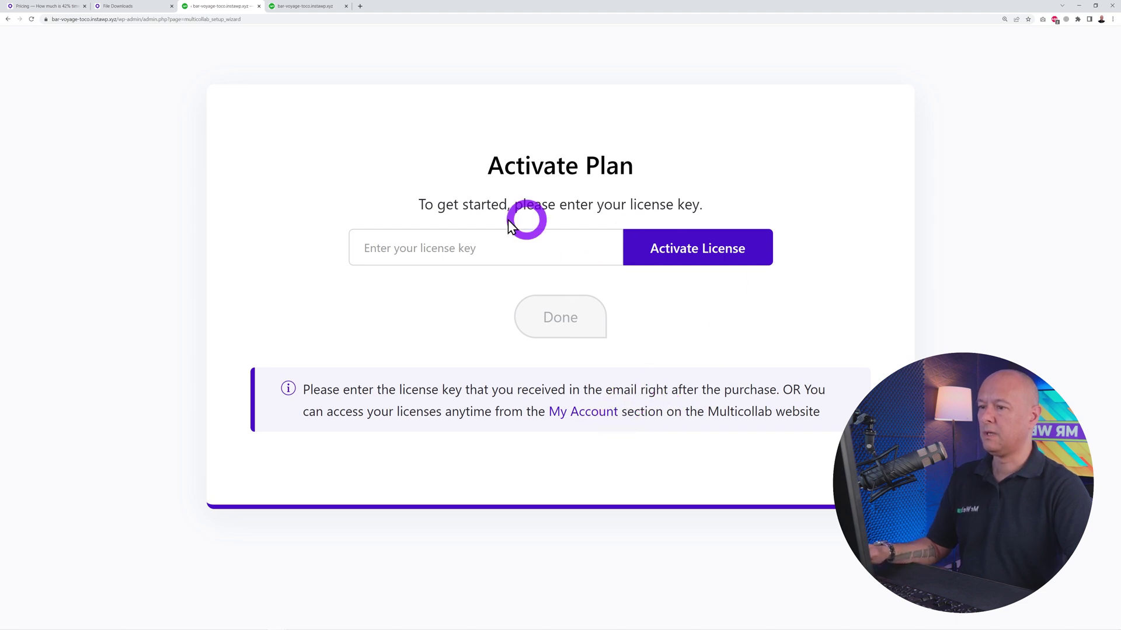
left_click(462, 256)
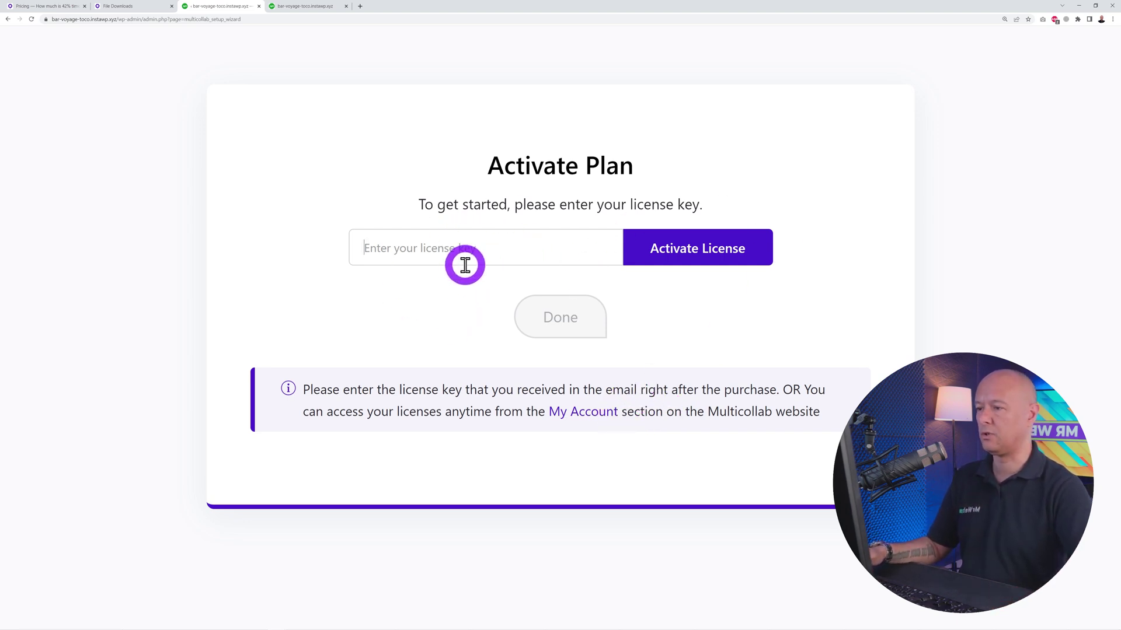
- Paste the license key and activate the Multicollab VIP license
key("ctrl+v")
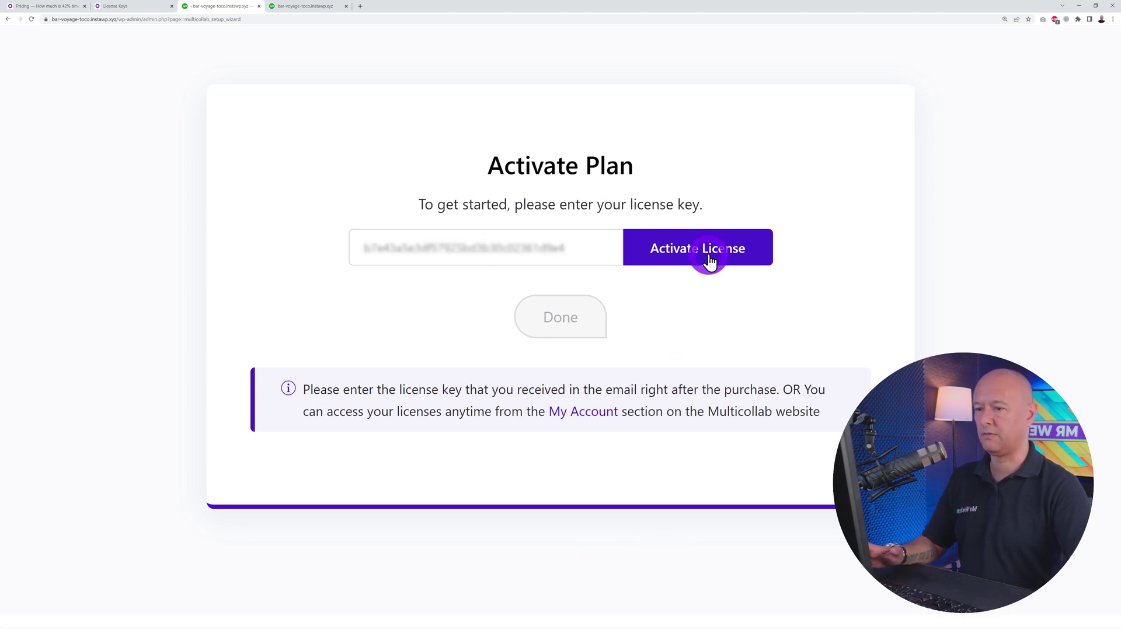
left_click(559, 388)
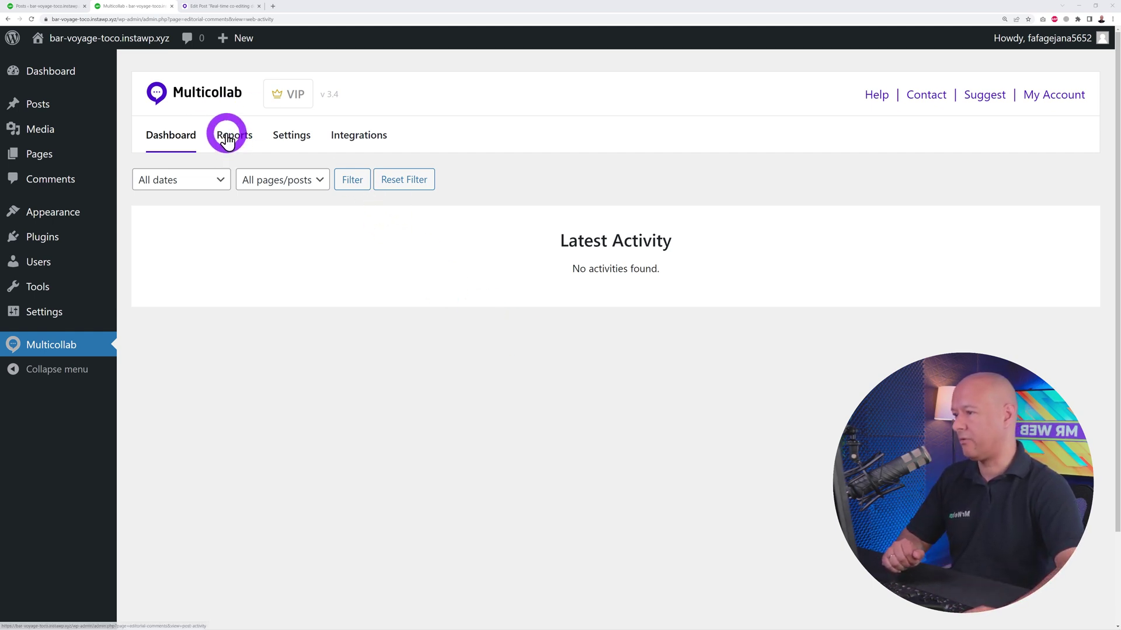
- Open Multicollab Settings and connect Slack Channel Notifications from Integrations
left_click(292, 140)
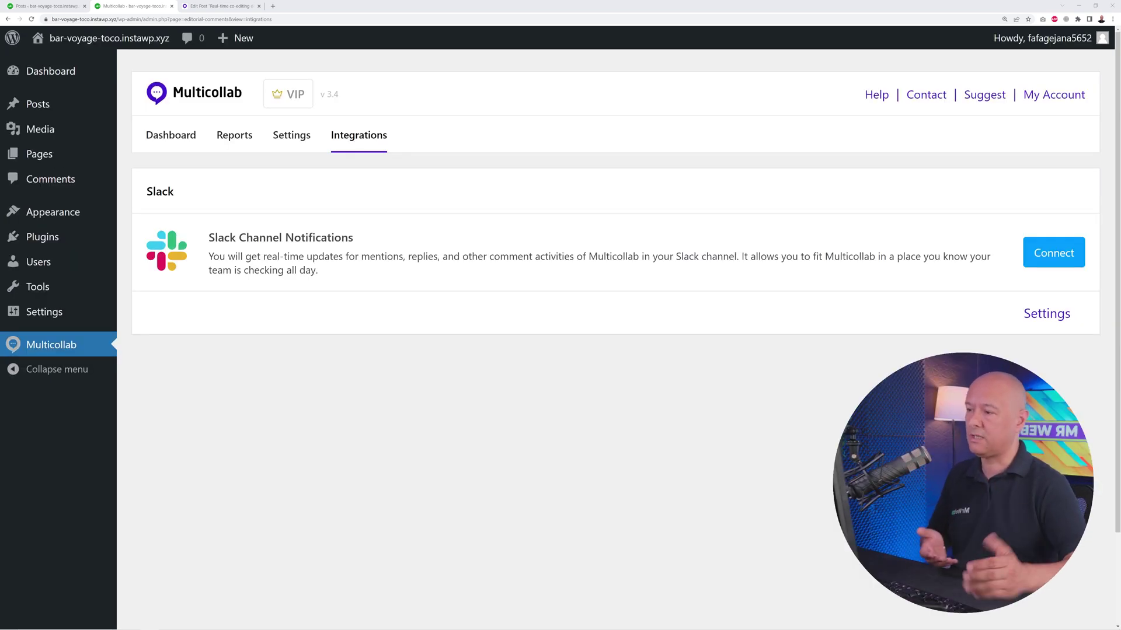
left_click(1060, 252)
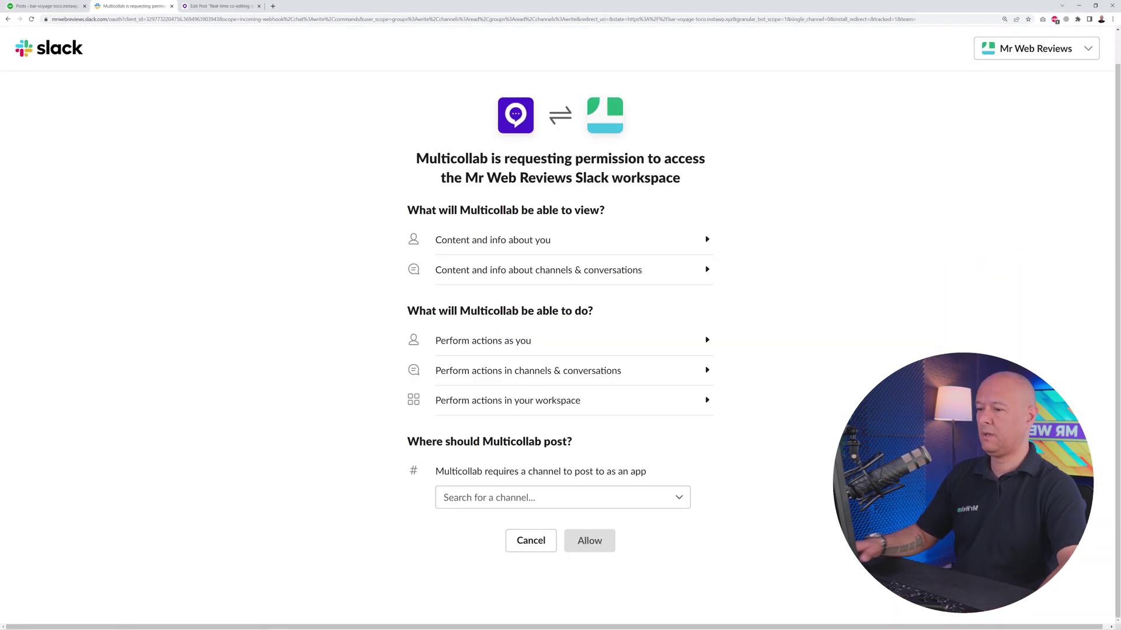
- Send Multicollab Slack notifications to your own direct messages and allow access
left_click(675, 497)
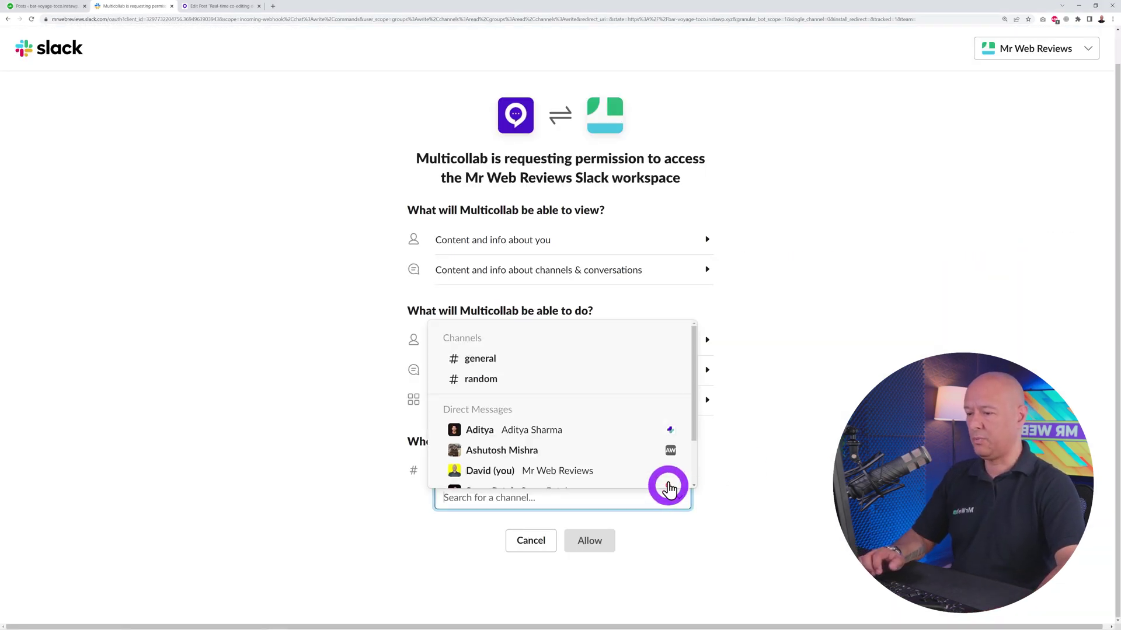
scroll(645, 430, "down", 1)
left_click(576, 438)
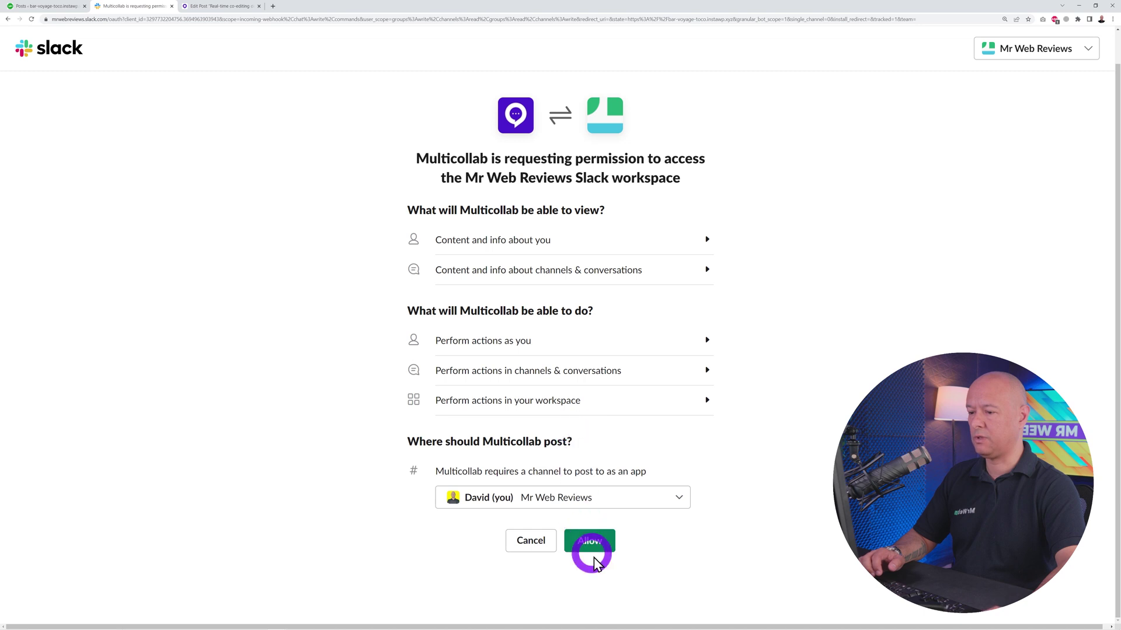
left_click(601, 551)
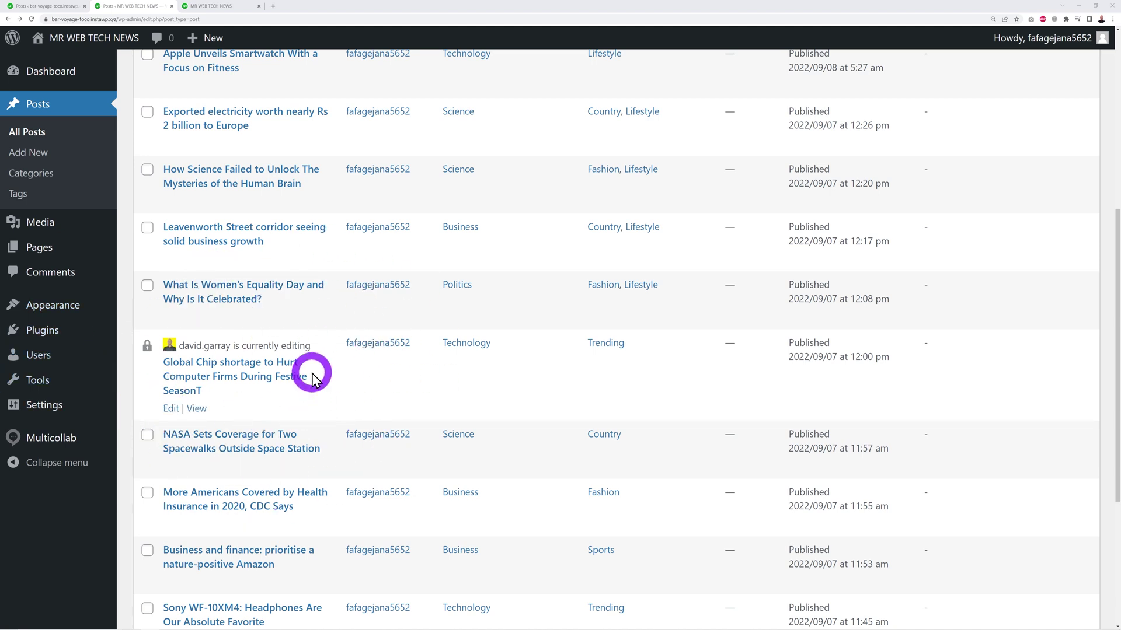
- Open 'Global Chip shortage' from All Posts and take over editing from the other user
left_click(262, 382)
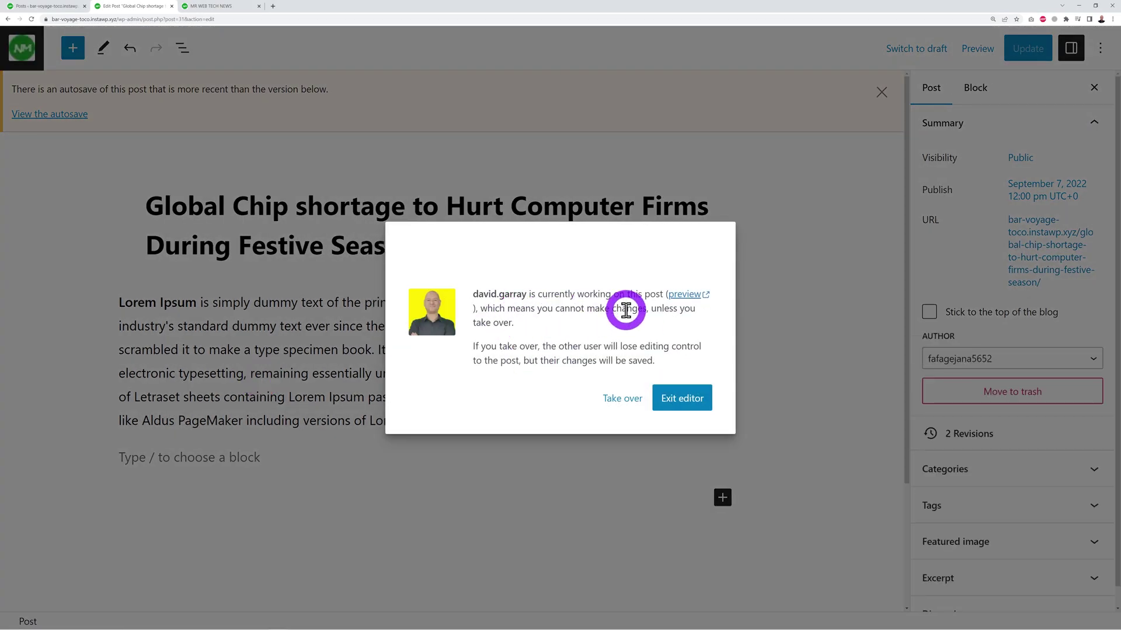
left_click(616, 402)
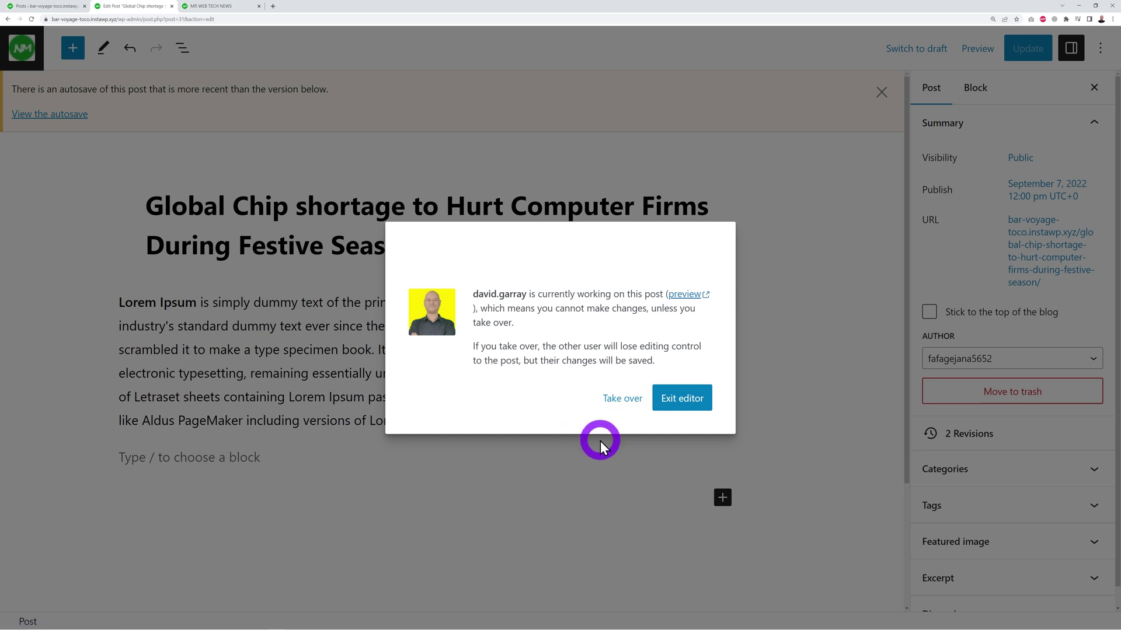
left_click(621, 401)
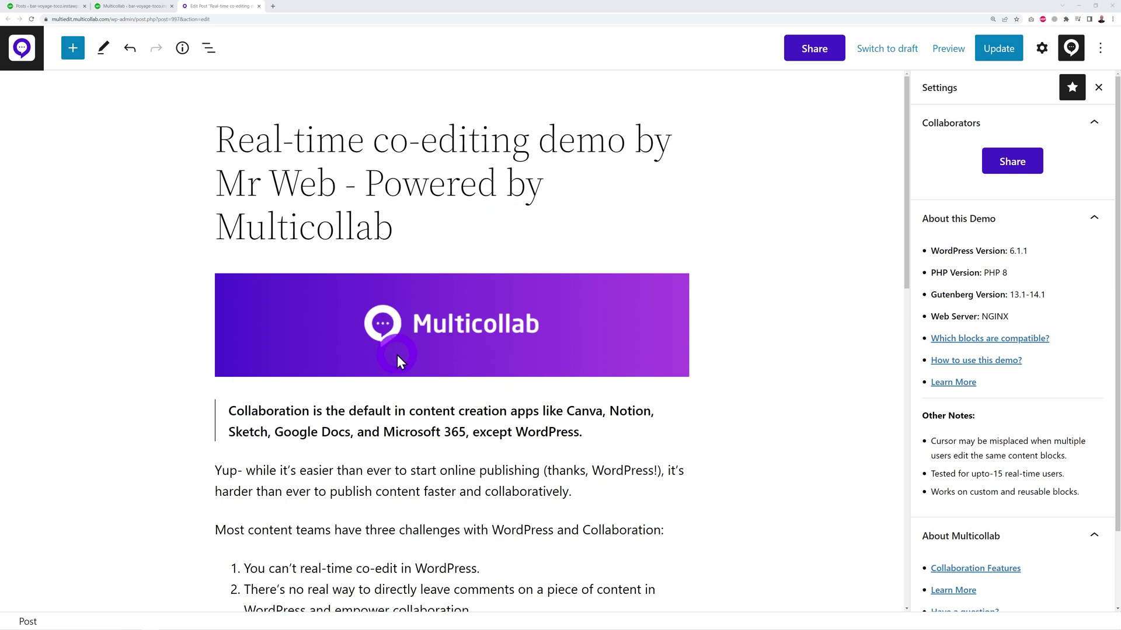
scroll(716, 449, "down", 3)
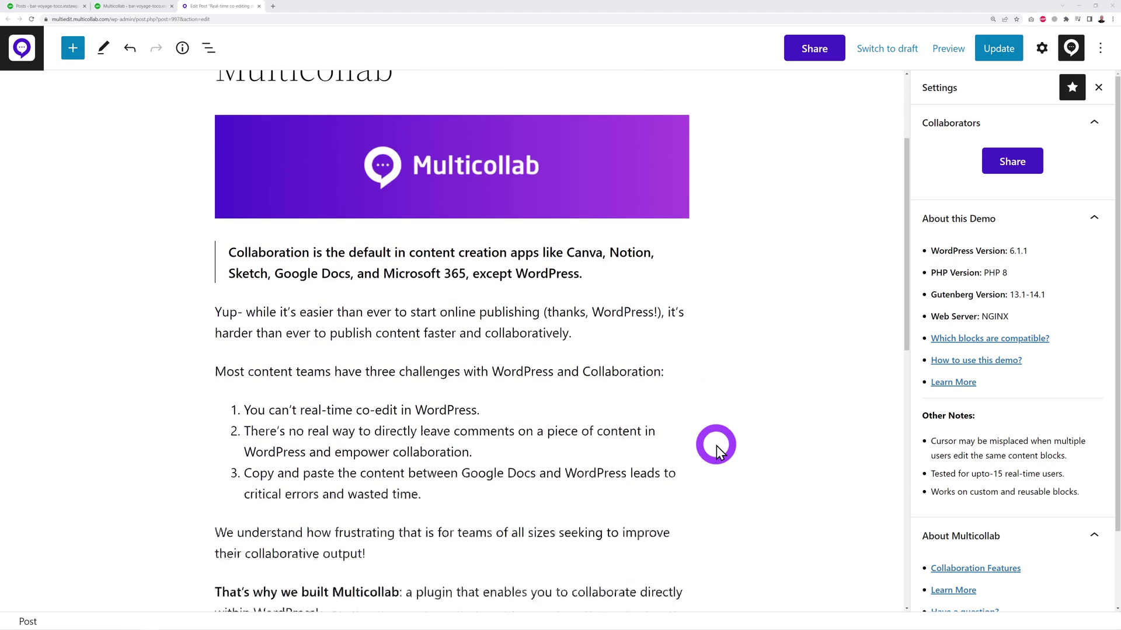
scroll(724, 478, "up", 3)
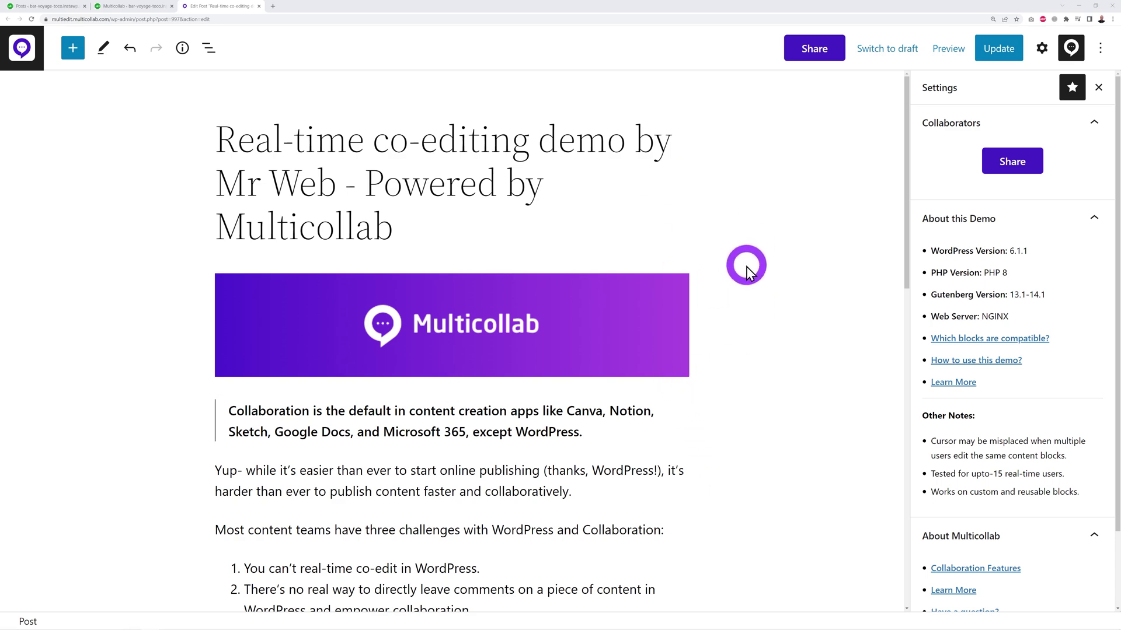
- Open the Invite dialog and enter the collaborator's full name and e-mail address
left_click(1003, 171)
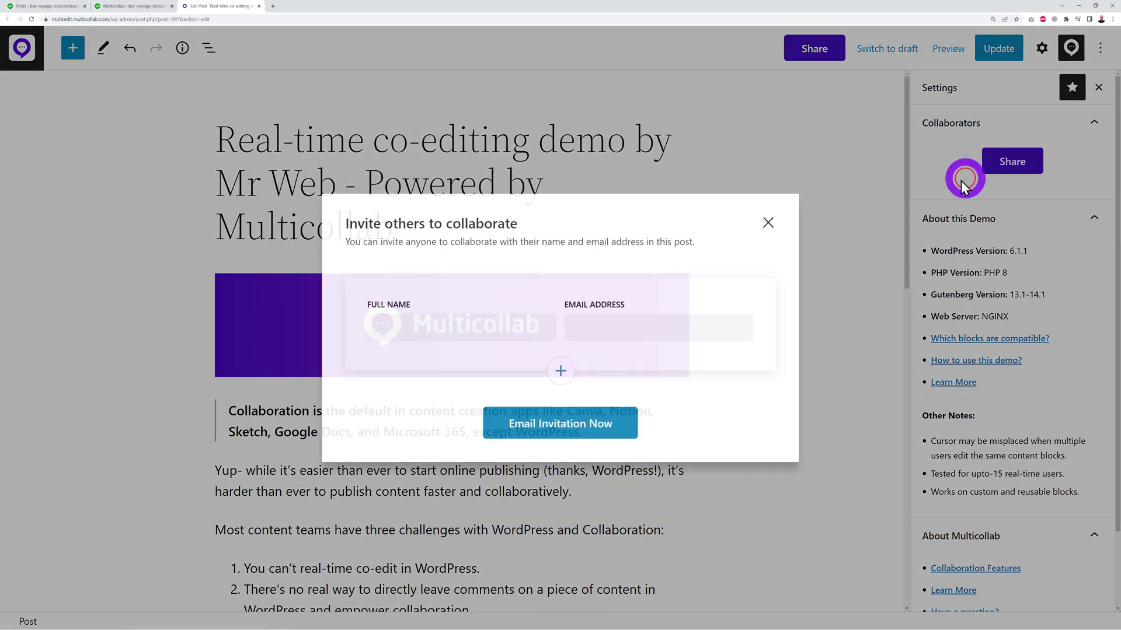
left_click(464, 328)
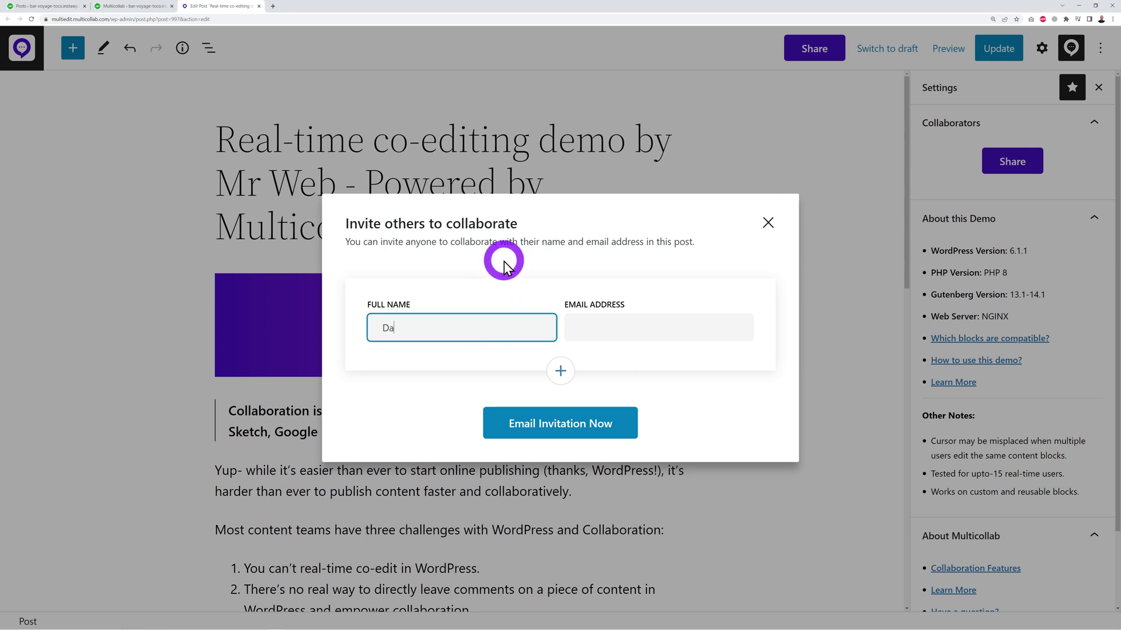
key("Tab")
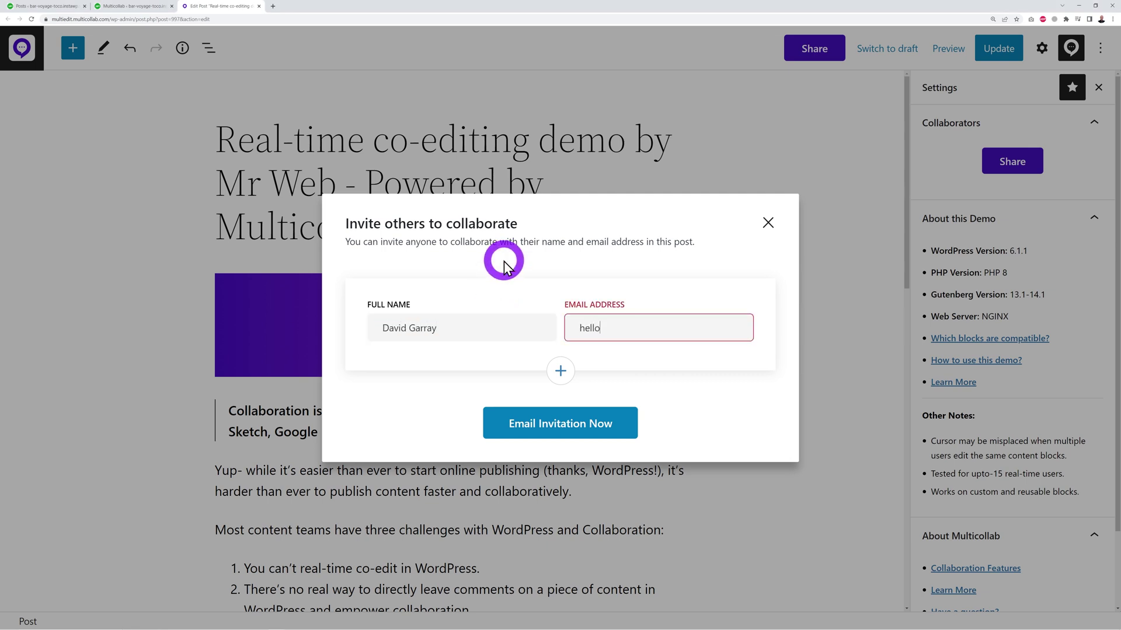
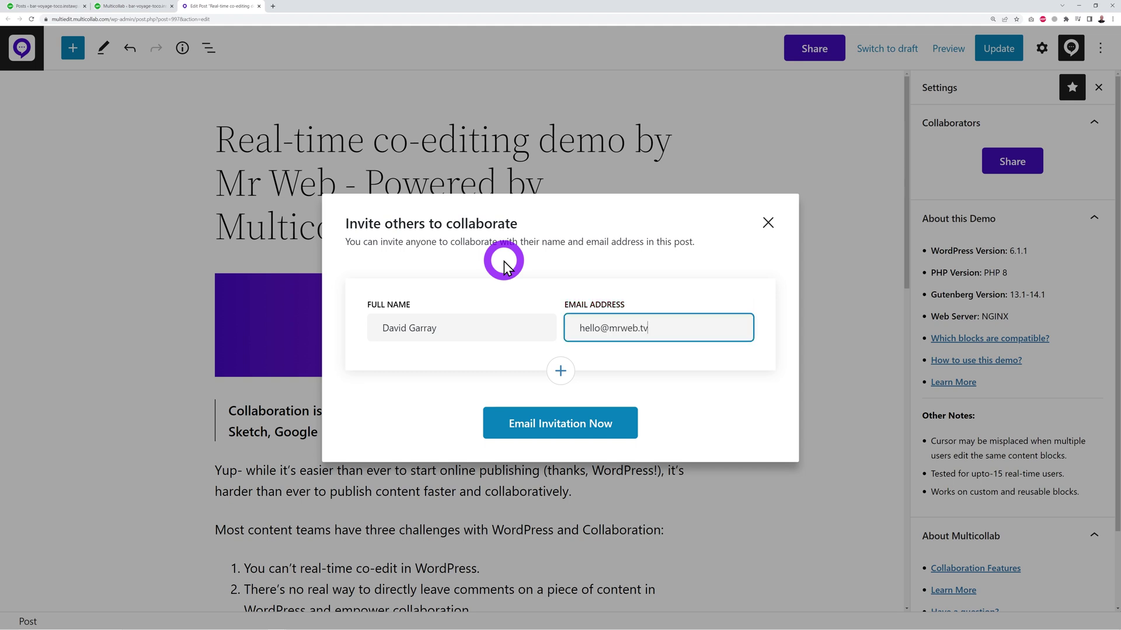
- Remove the extra empty invitee rows, email the invitation, and dismiss the confirmation
left_click(560, 370)
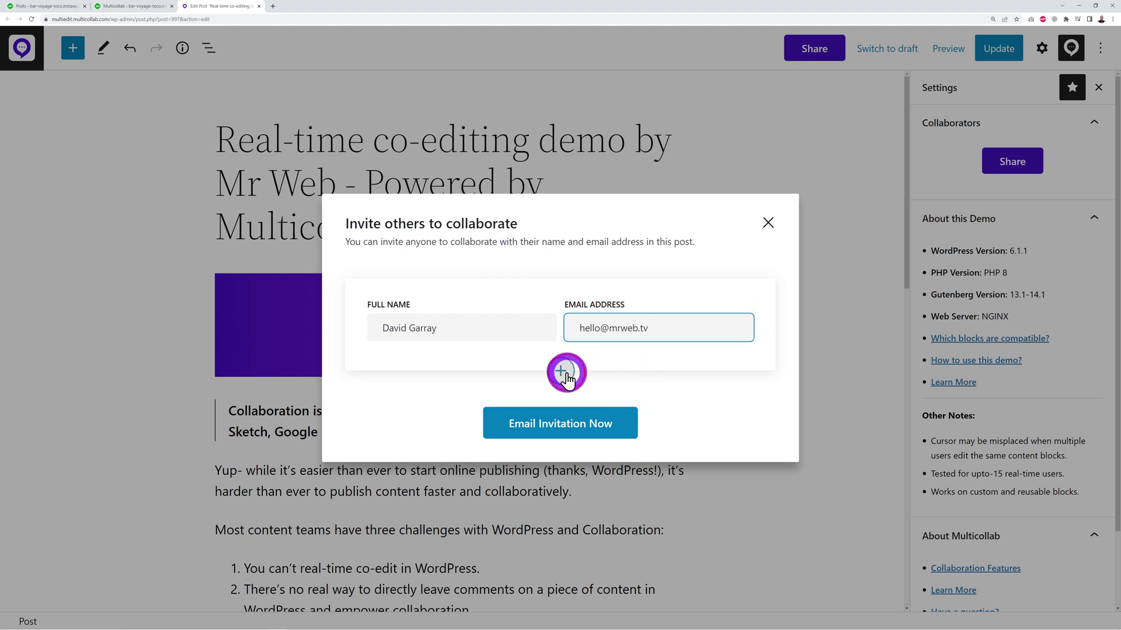
left_click(566, 443)
scroll(671, 409, "down", 1)
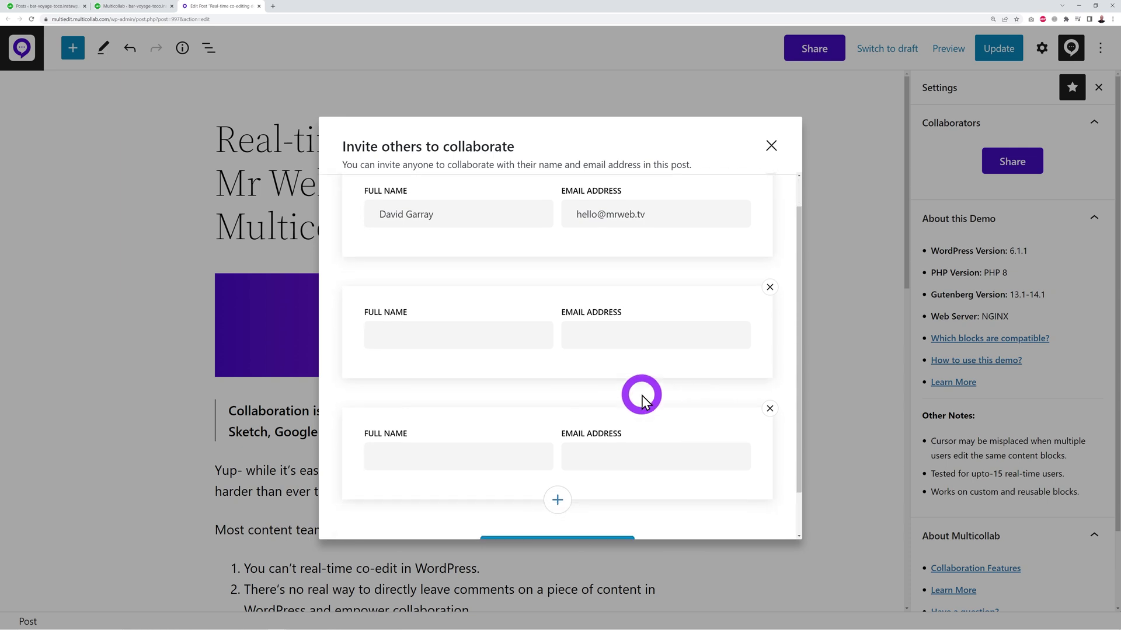
scroll(628, 390, "down", 1)
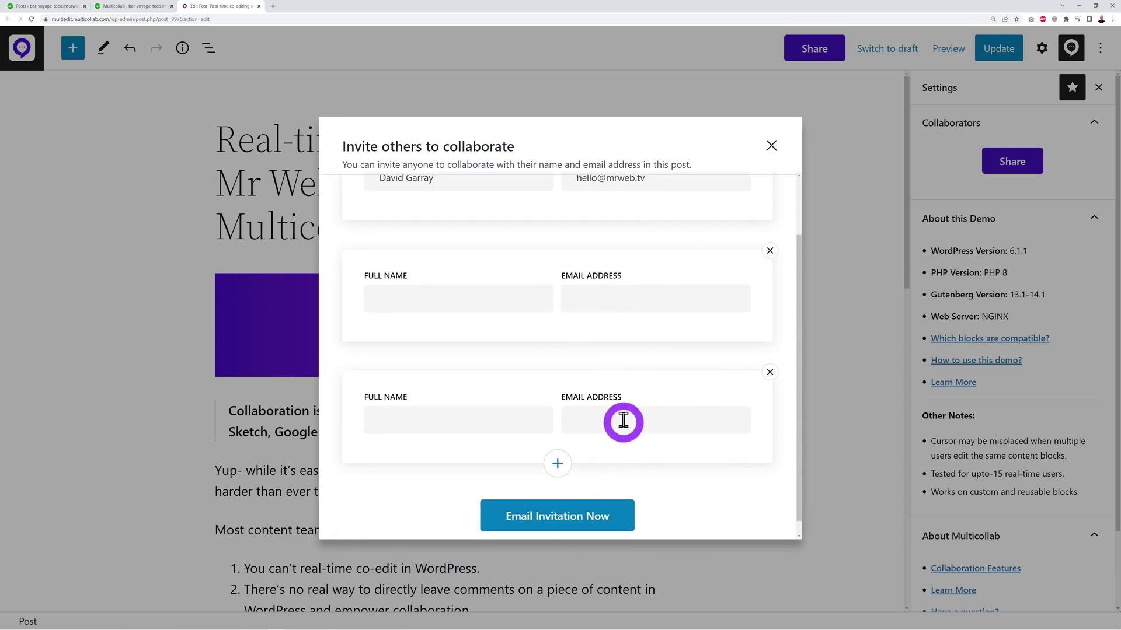
left_click(768, 374)
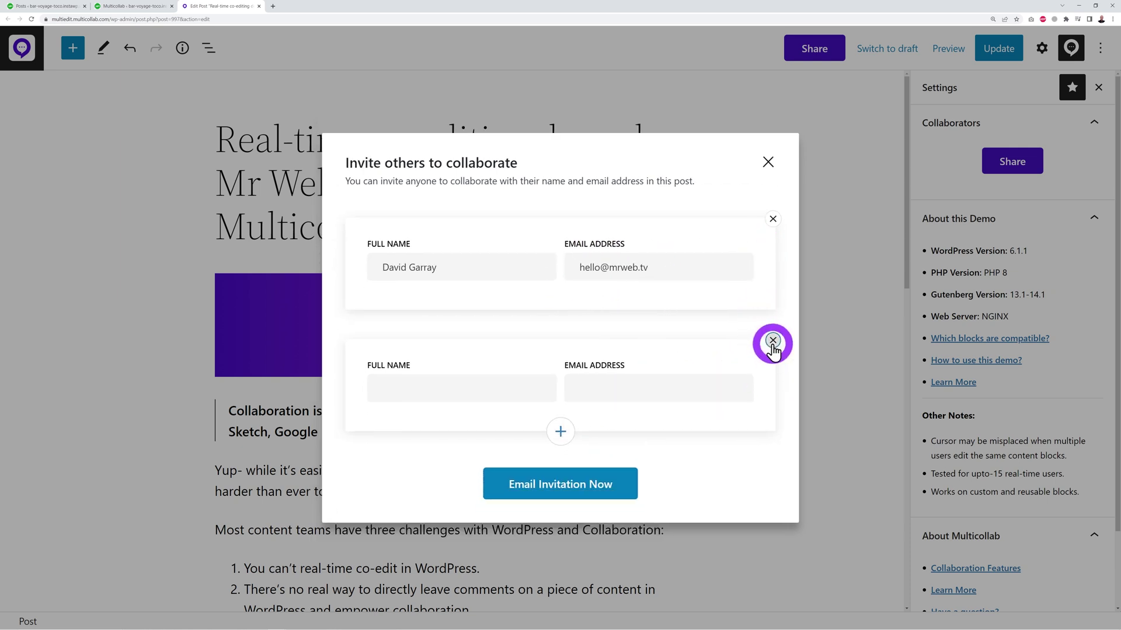
left_click(769, 342)
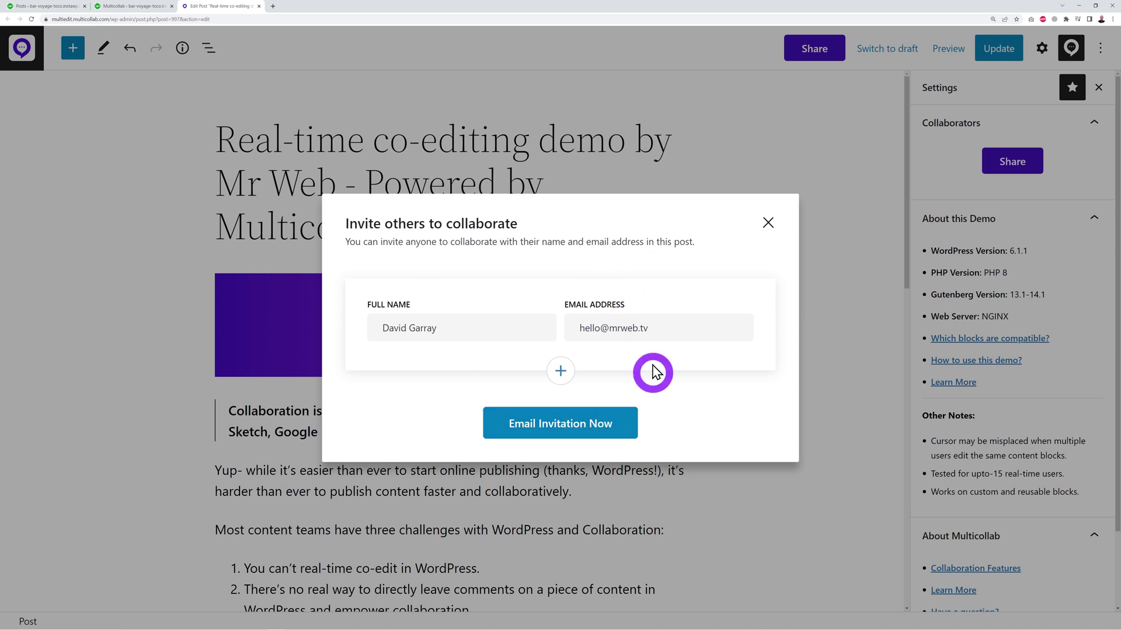
left_click(571, 435)
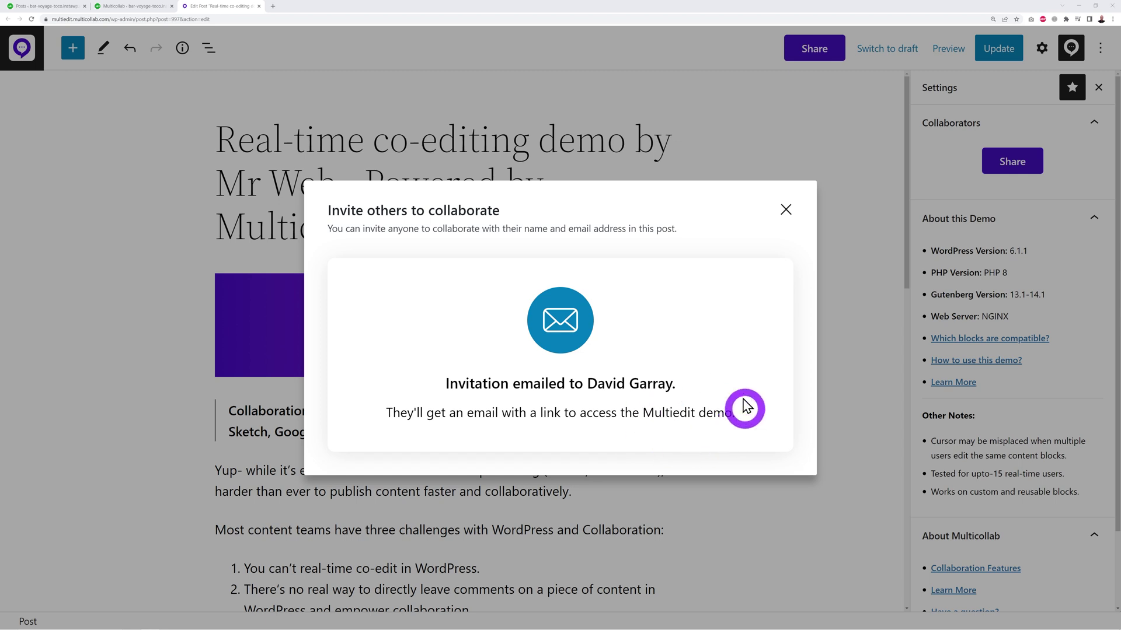
left_click(786, 211)
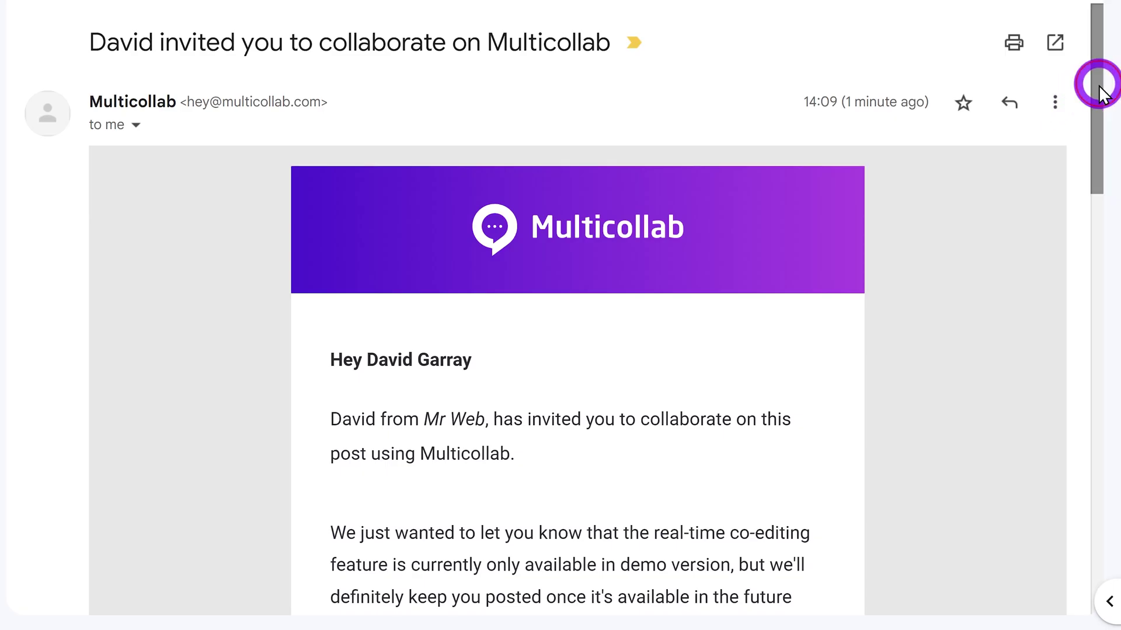
- Tile the second browser window beside the first so both editors sit side by side
left_click_drag(1083, 82, 1112, 385)
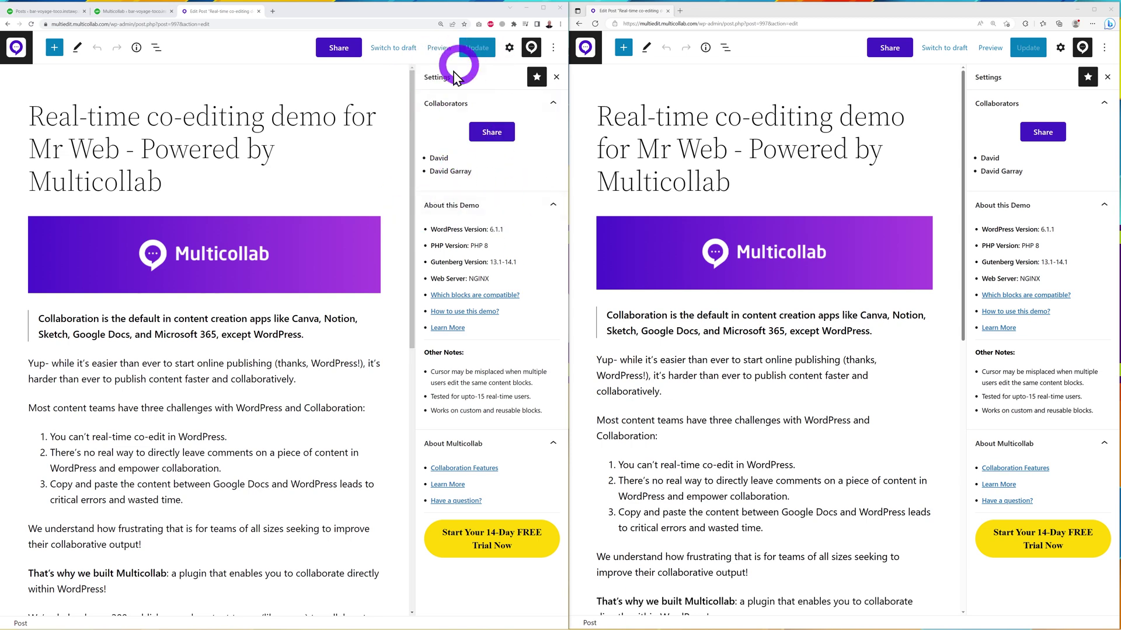
- Add a new list item after item 1 with the text 'Type anything', watching both windows update
left_click(112, 318)
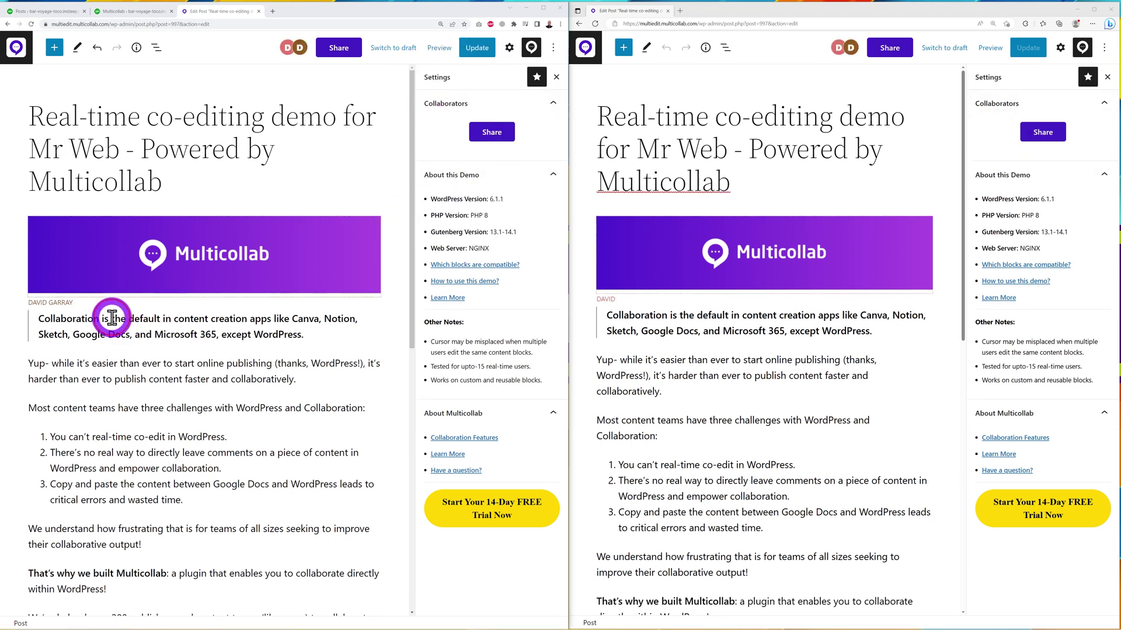
triple_click(112, 318)
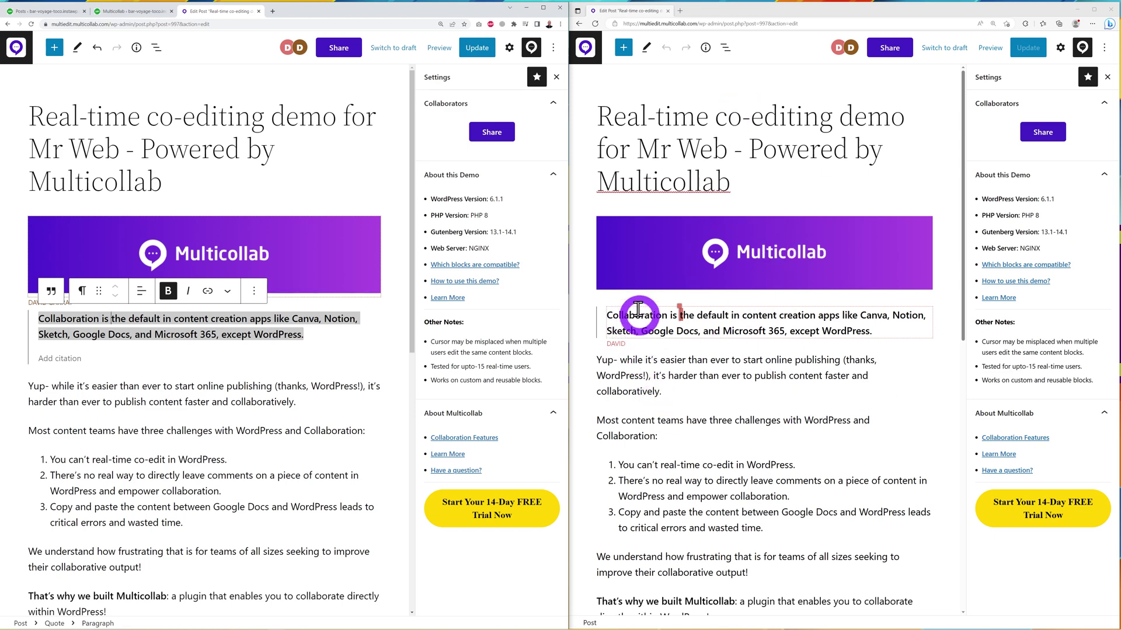
left_click(259, 402)
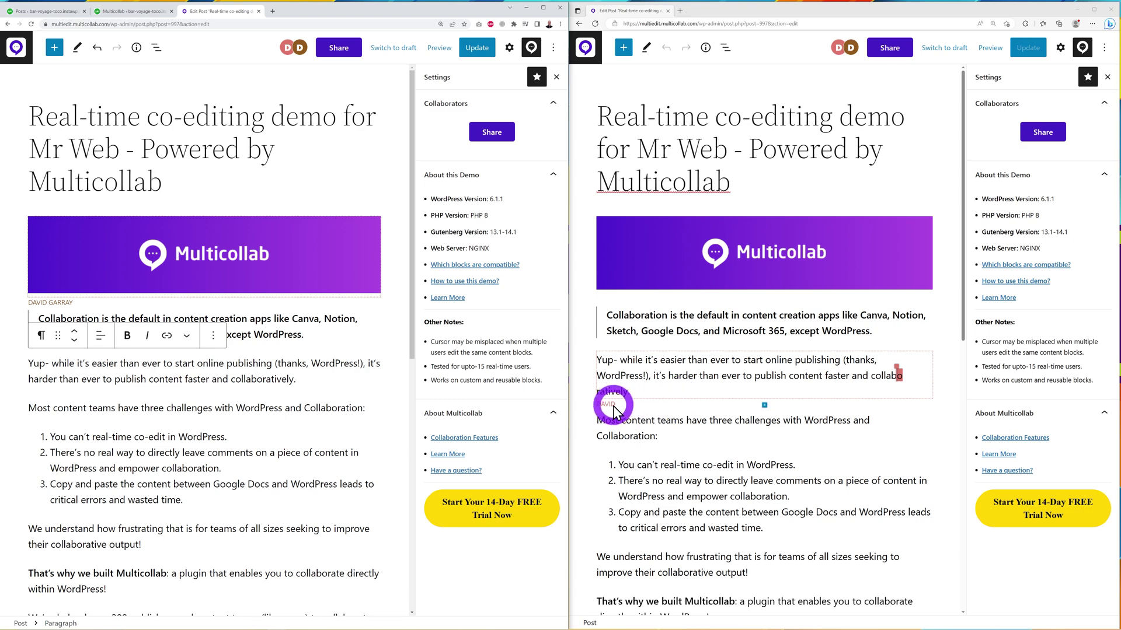
left_click(219, 436)
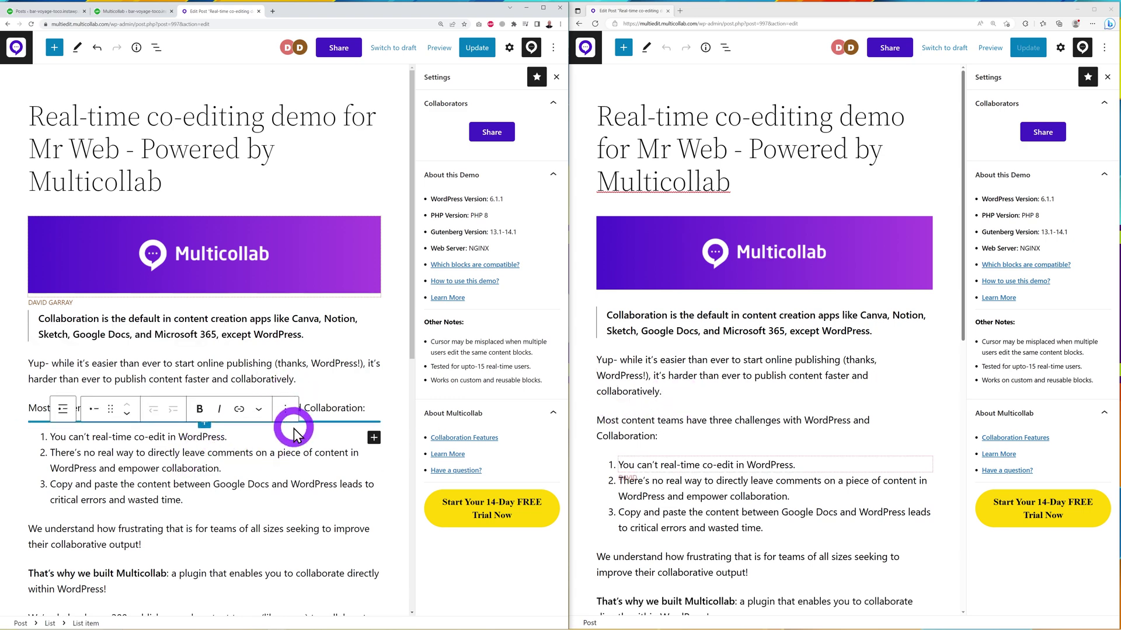
key("Return")
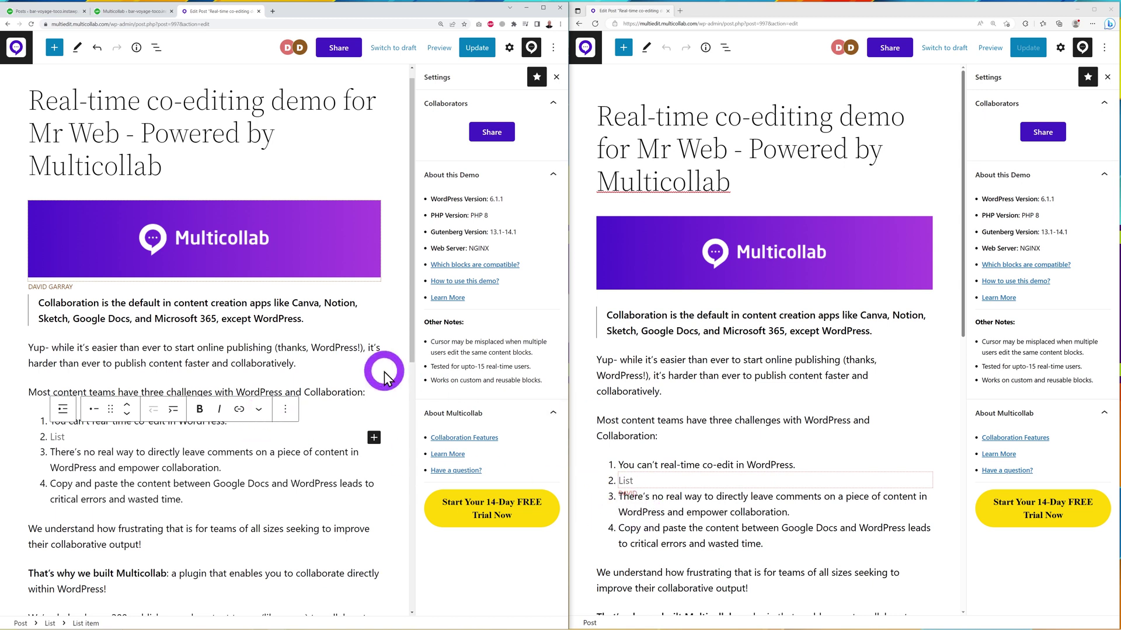
type("Type anything")
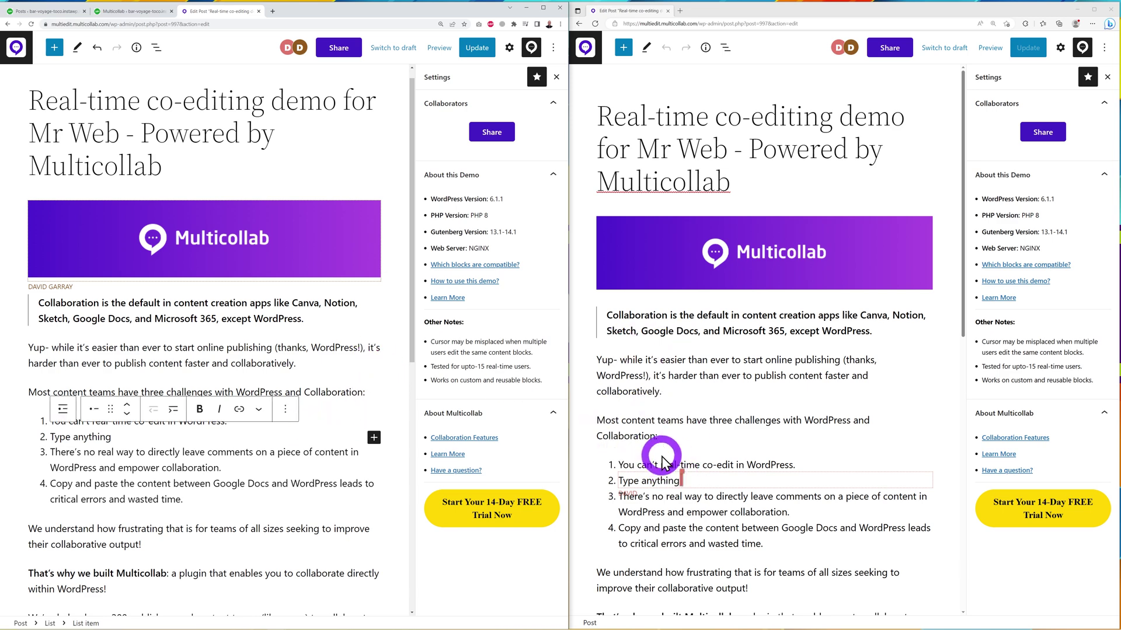
left_click(317, 418)
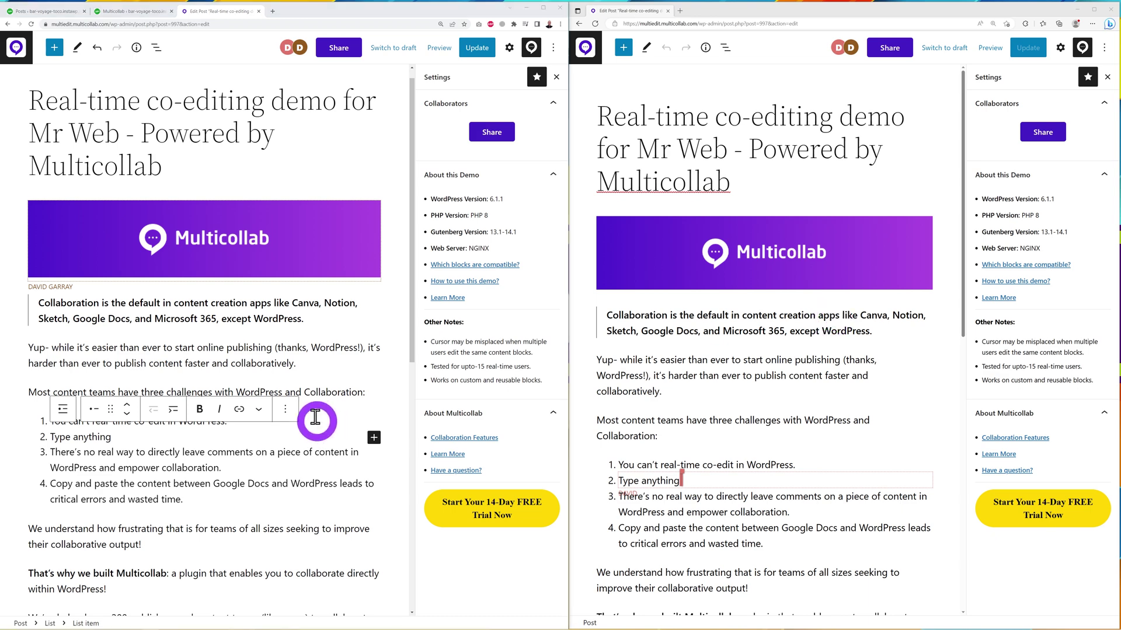
left_click(731, 375)
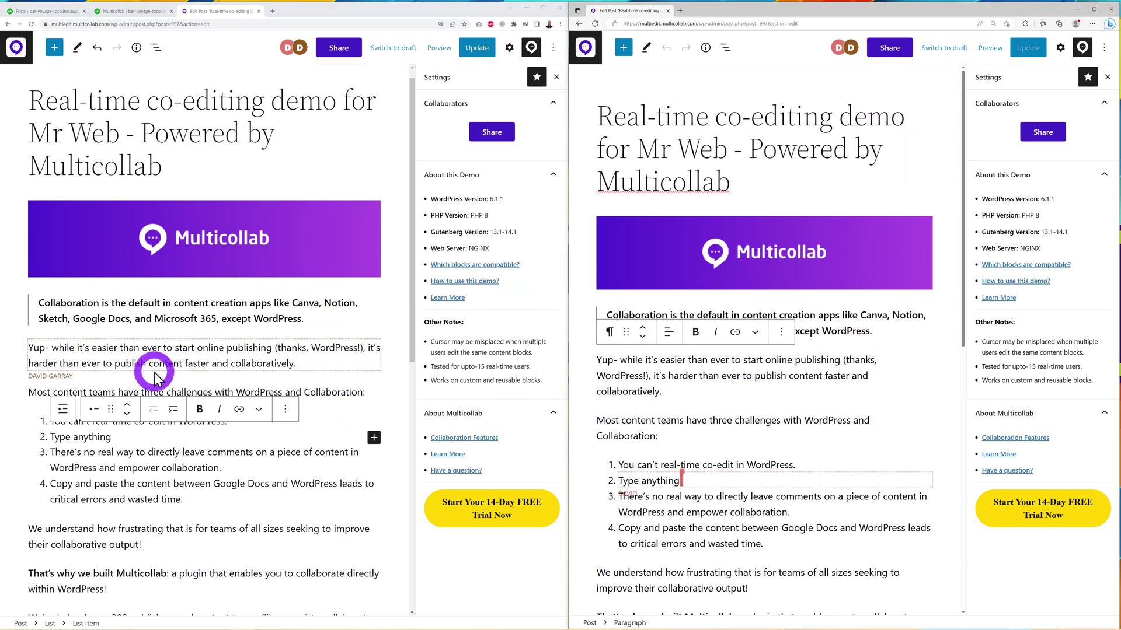
- Place the cursor in the 'Most content teams' paragraph
left_click(672, 435)
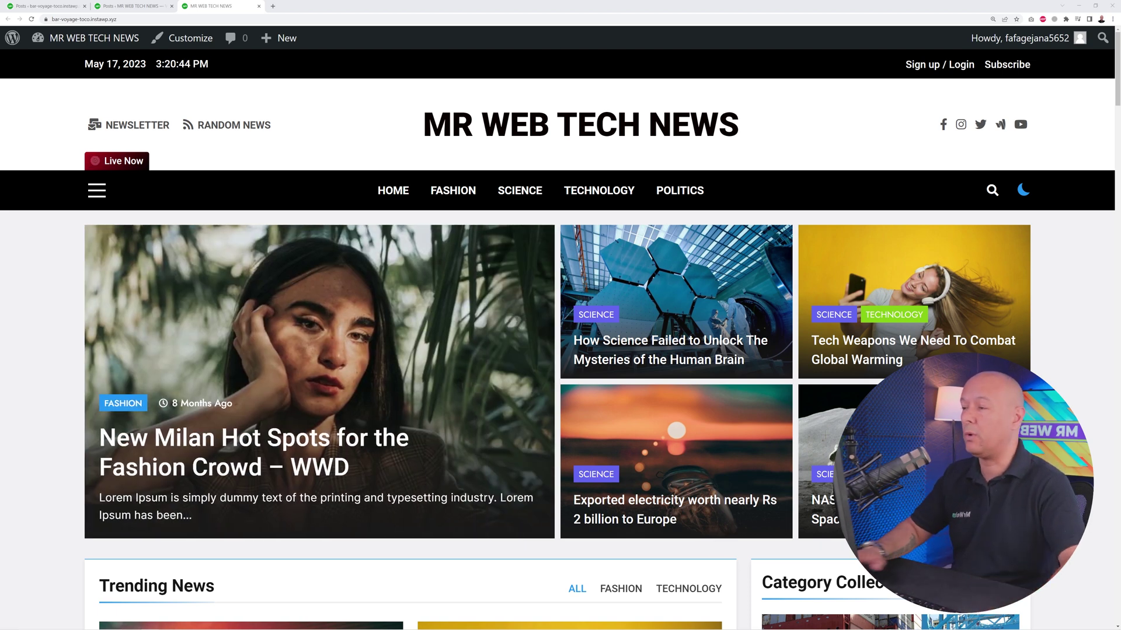
- Open 'Global Chip shortage to Hurt Computer Firms During Festive Season' from Posts and review its content
left_click(103, 6)
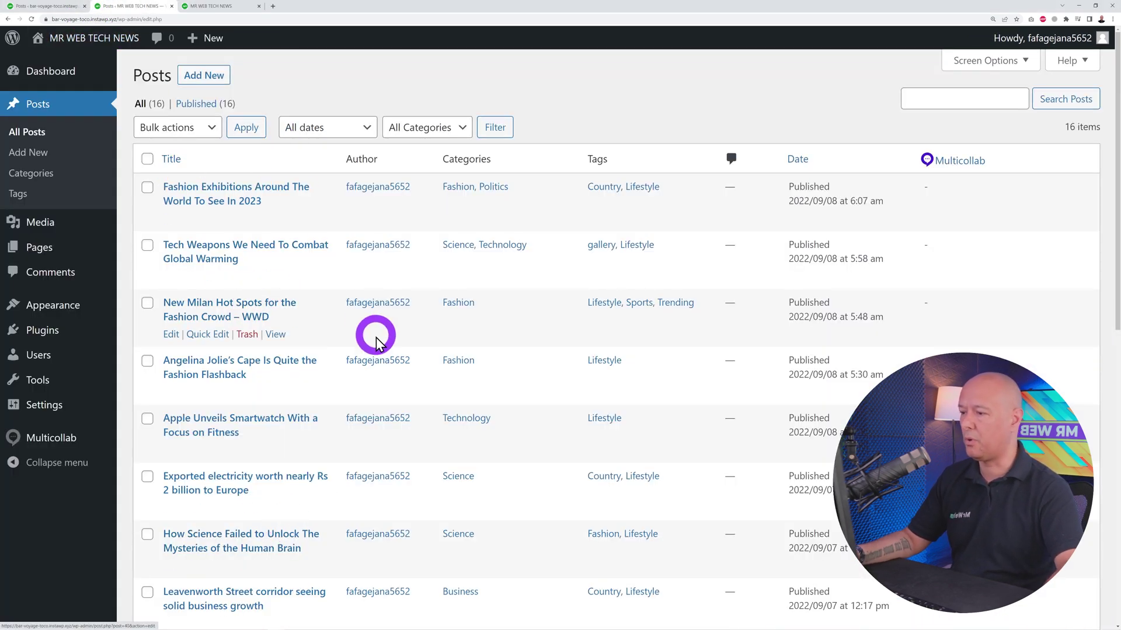
scroll(430, 380, "down", 6)
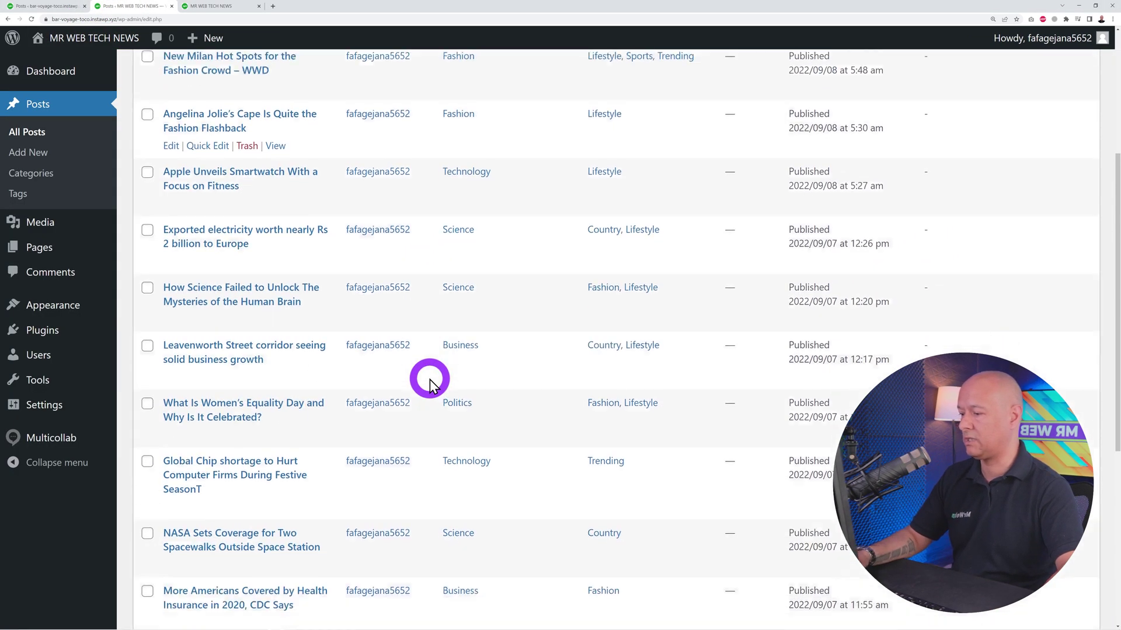
scroll(429, 379, "down", 3)
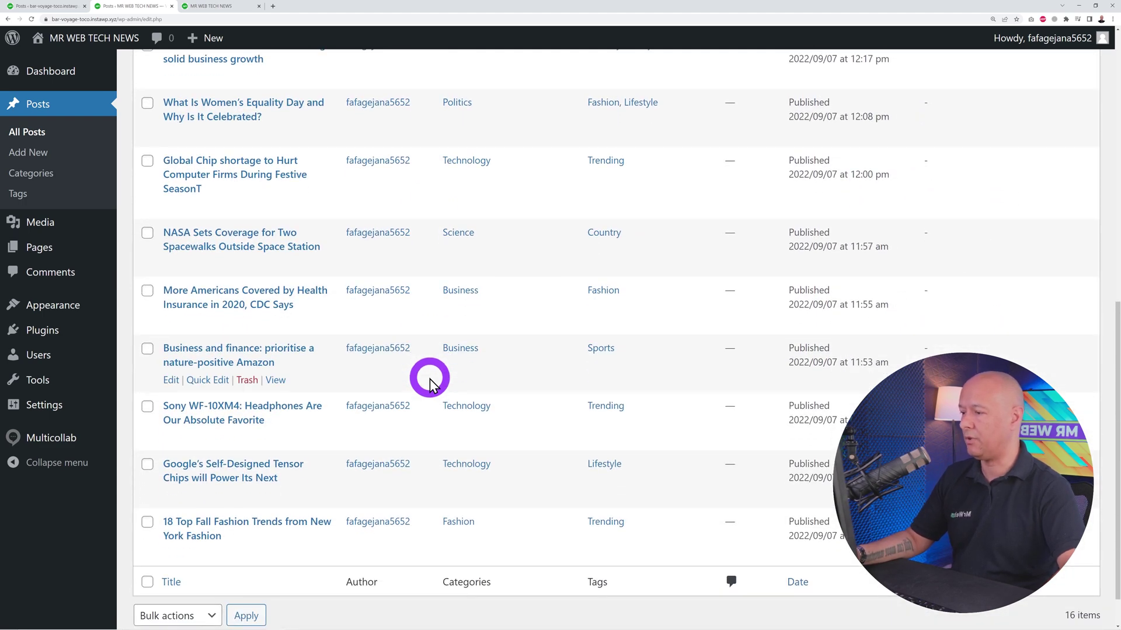
left_click(243, 169)
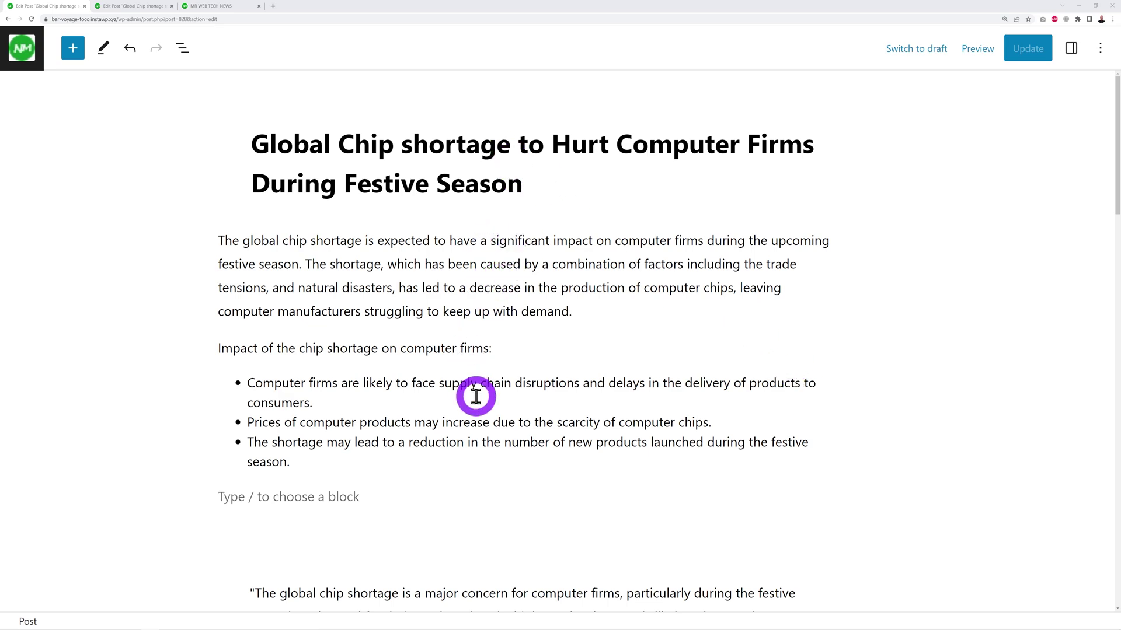
scroll(528, 350, "down", 5)
scroll(555, 329, "down", 15)
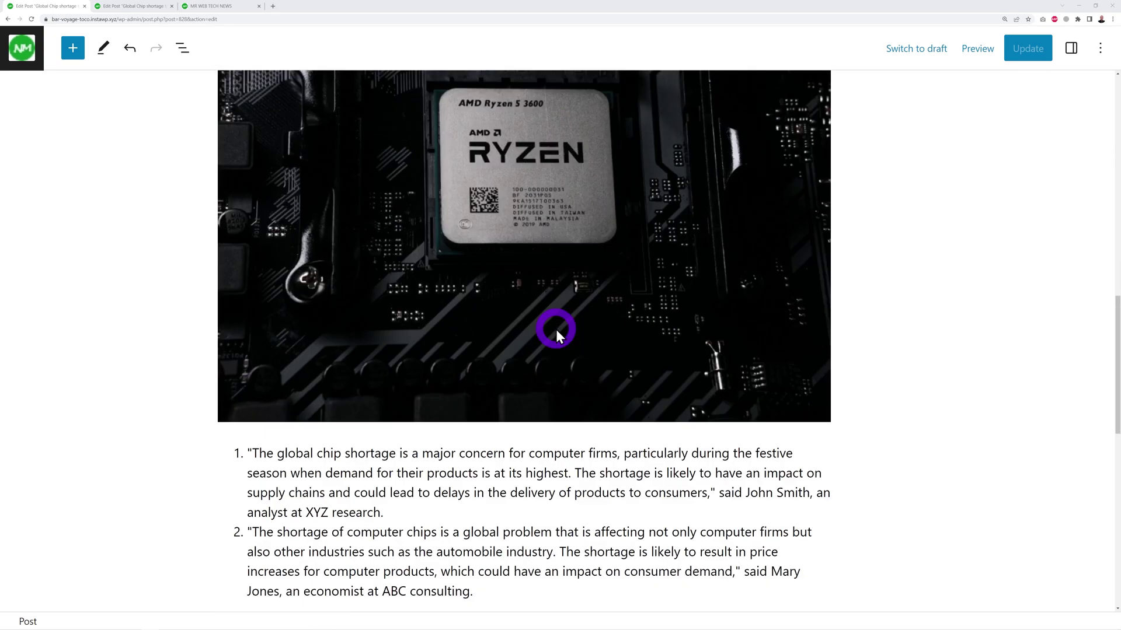
scroll(556, 334, "down", 1)
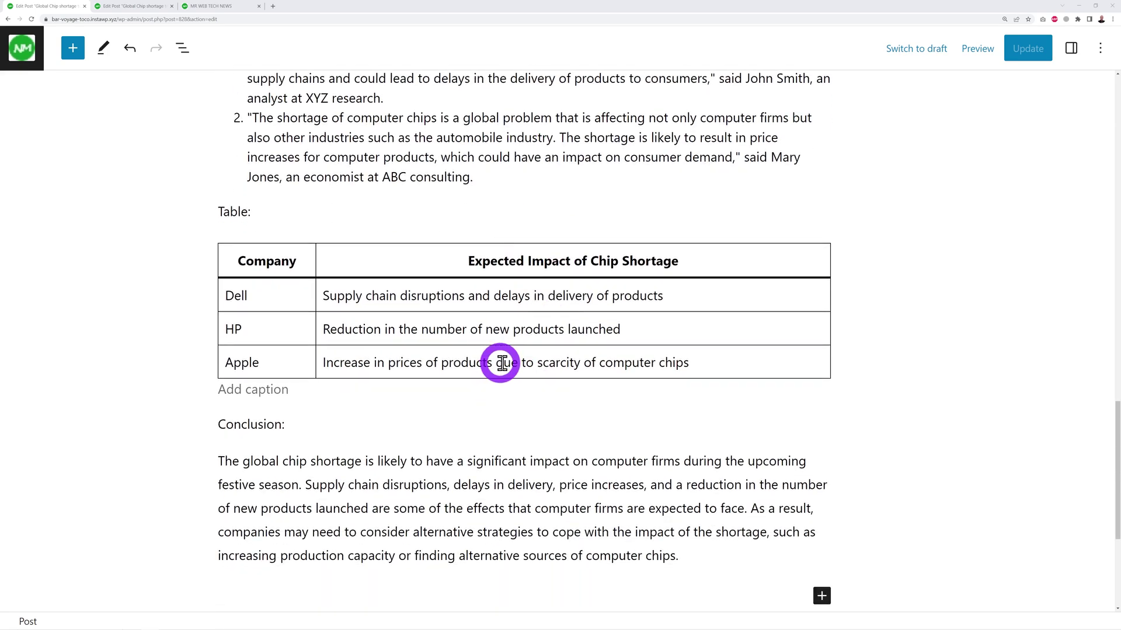
scroll(531, 332, "down", 2)
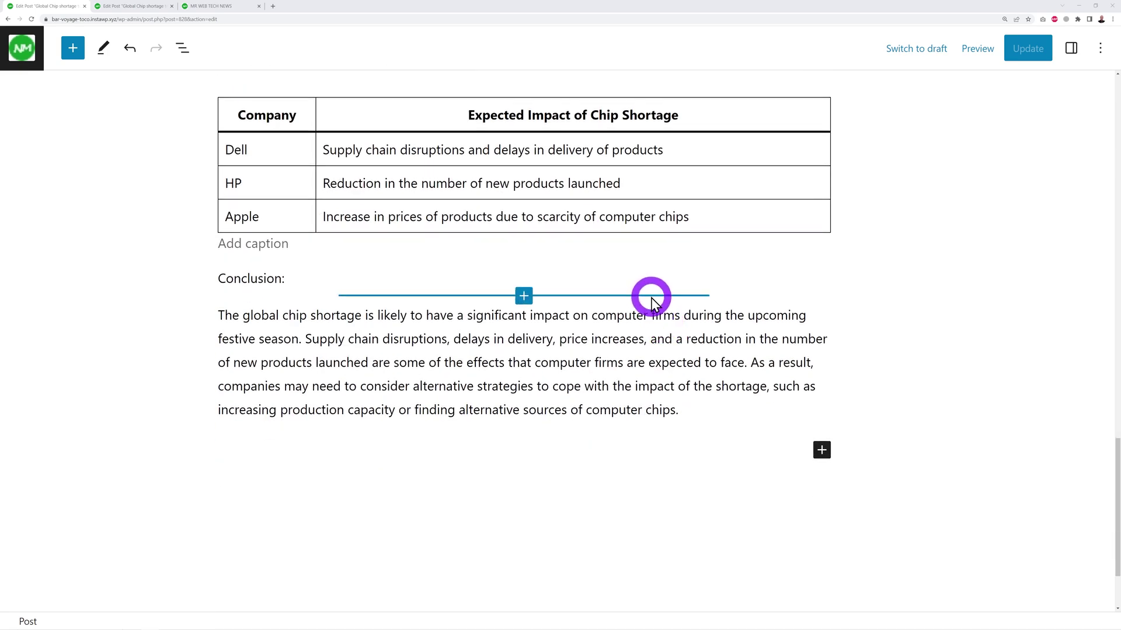
scroll(772, 372, "up", 1)
scroll(771, 372, "up", 15)
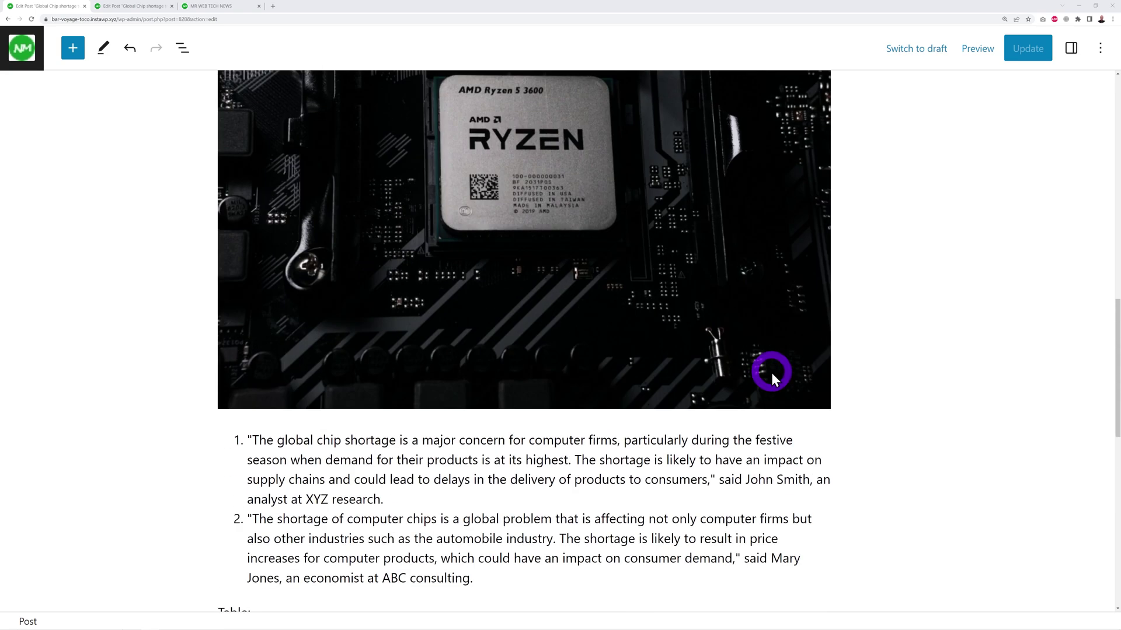
scroll(771, 372, "up", 7)
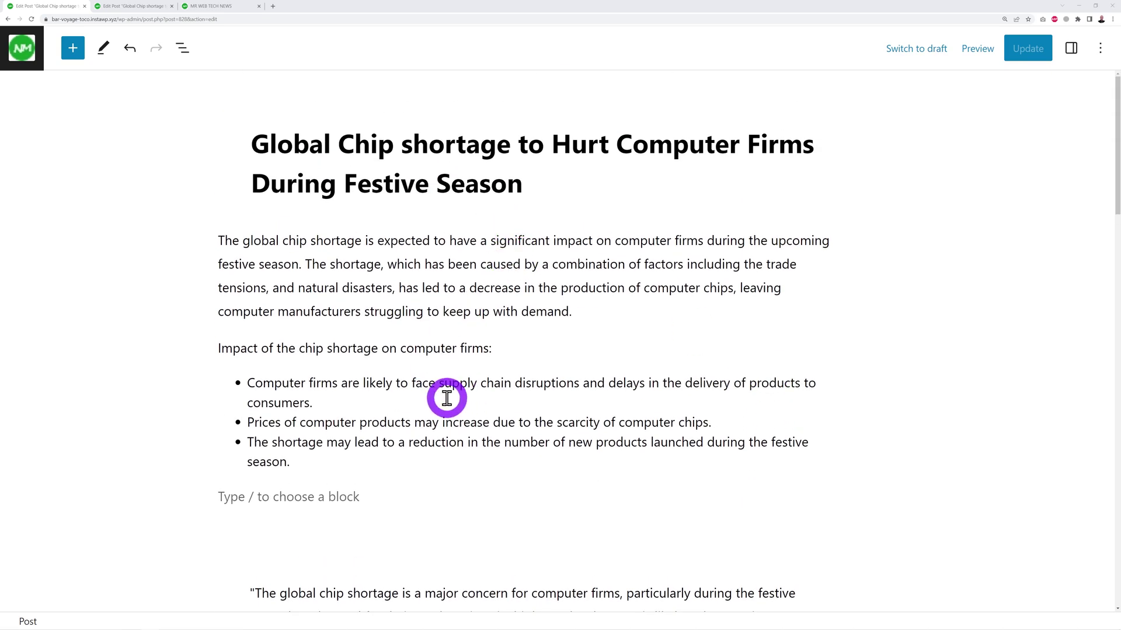
- Comment on the first bullet, mentioning the guest collaborator and asking whether this info is correct
left_click_drag(247, 383, 329, 418)
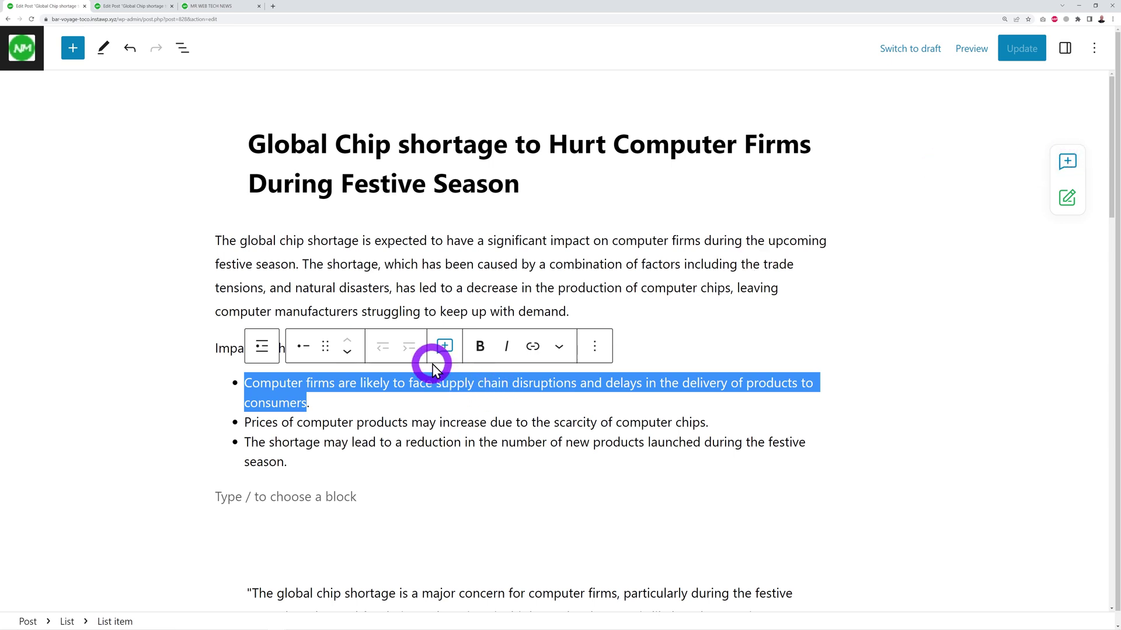
left_click(445, 346)
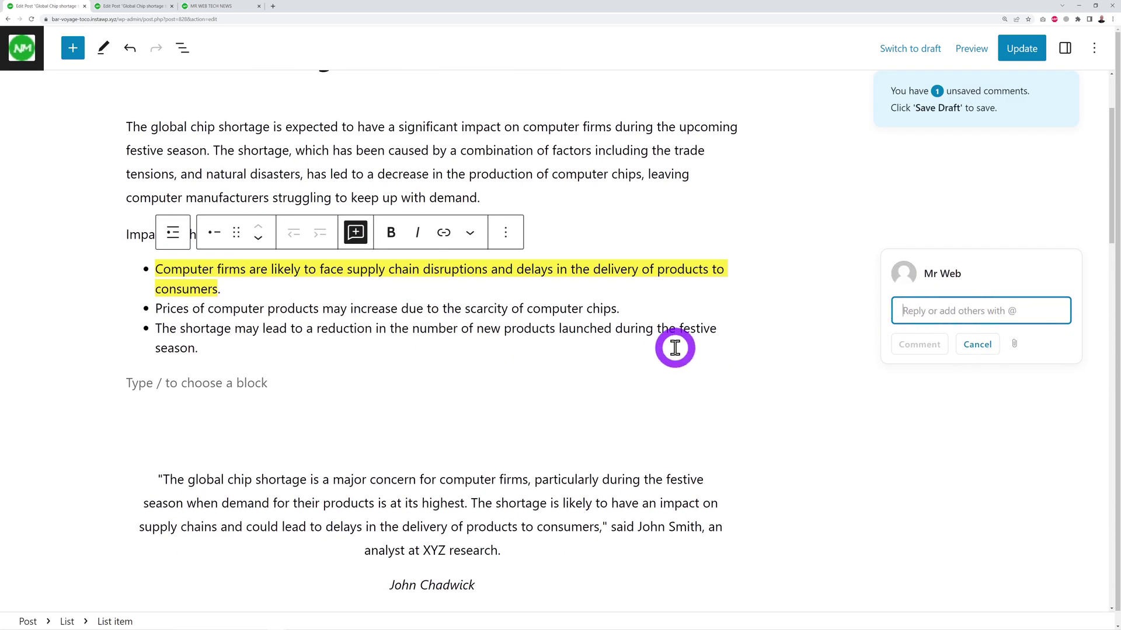
type("@")
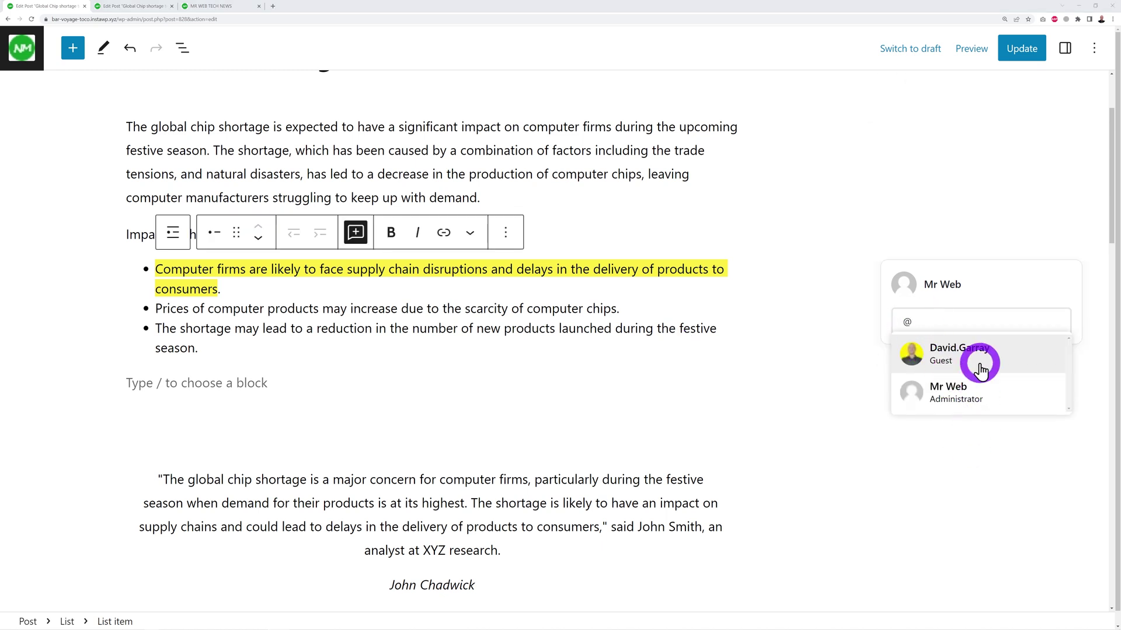
left_click(940, 322)
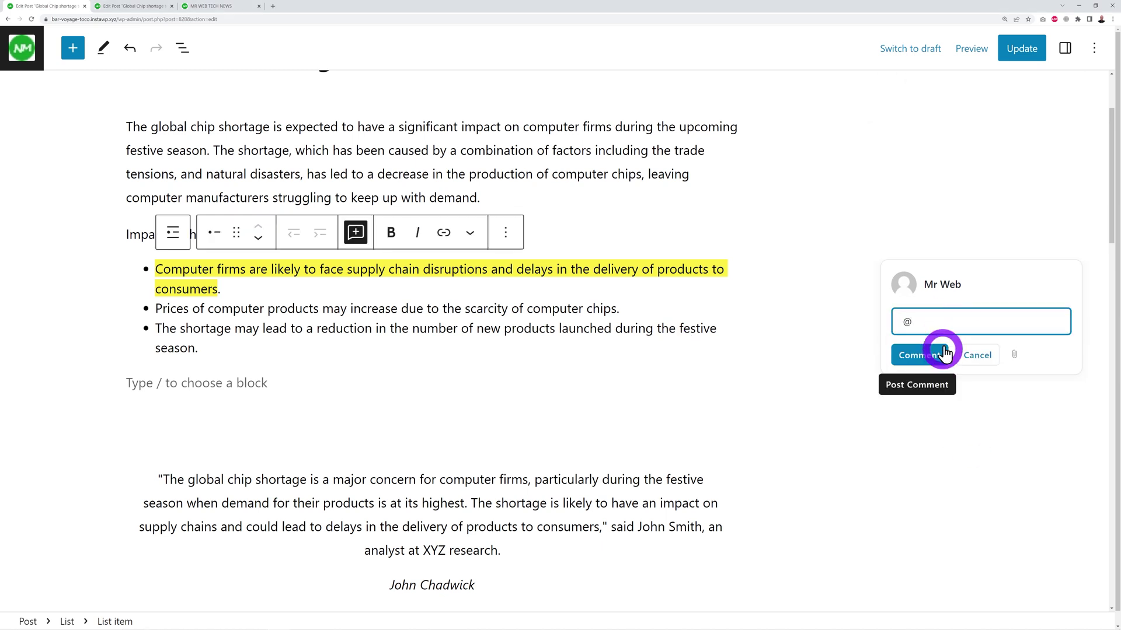
type("david")
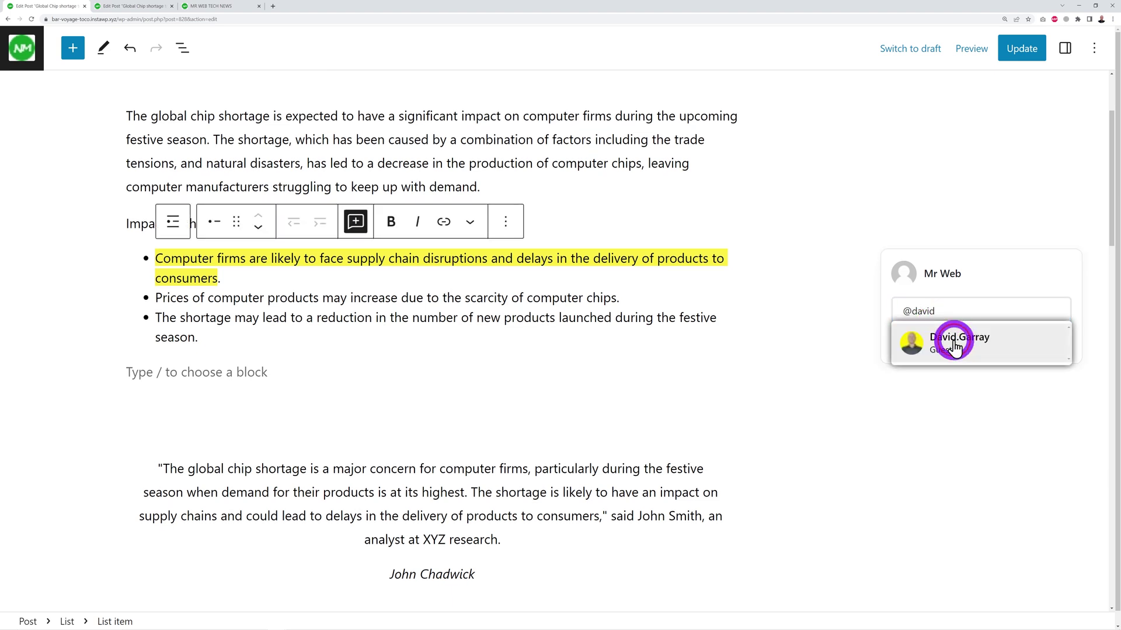
left_click(951, 341)
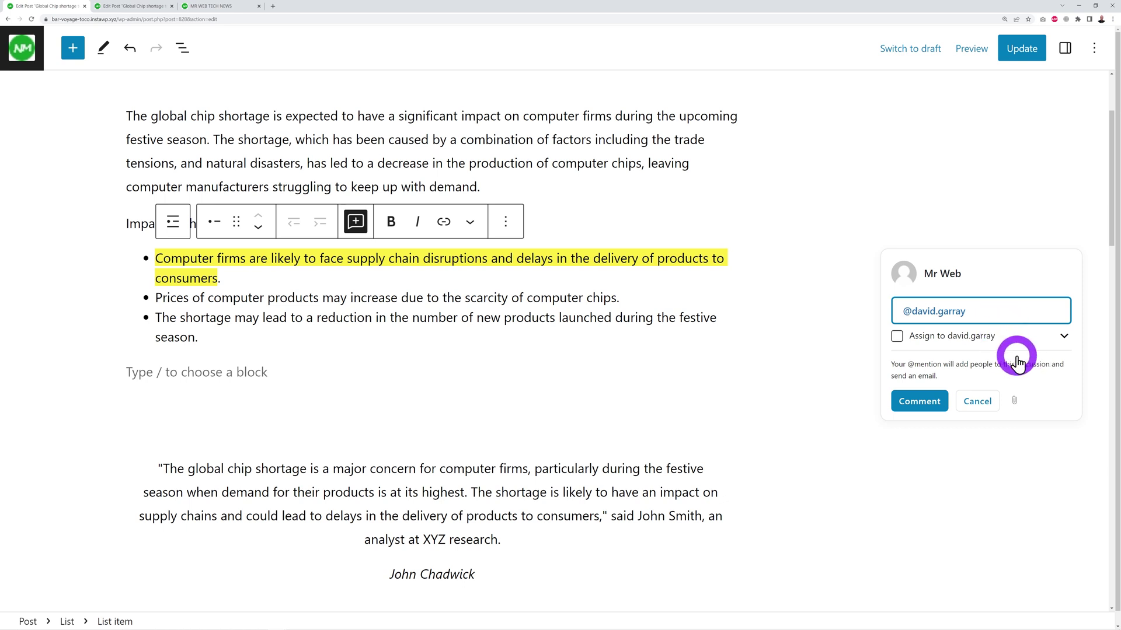
type("can you check")
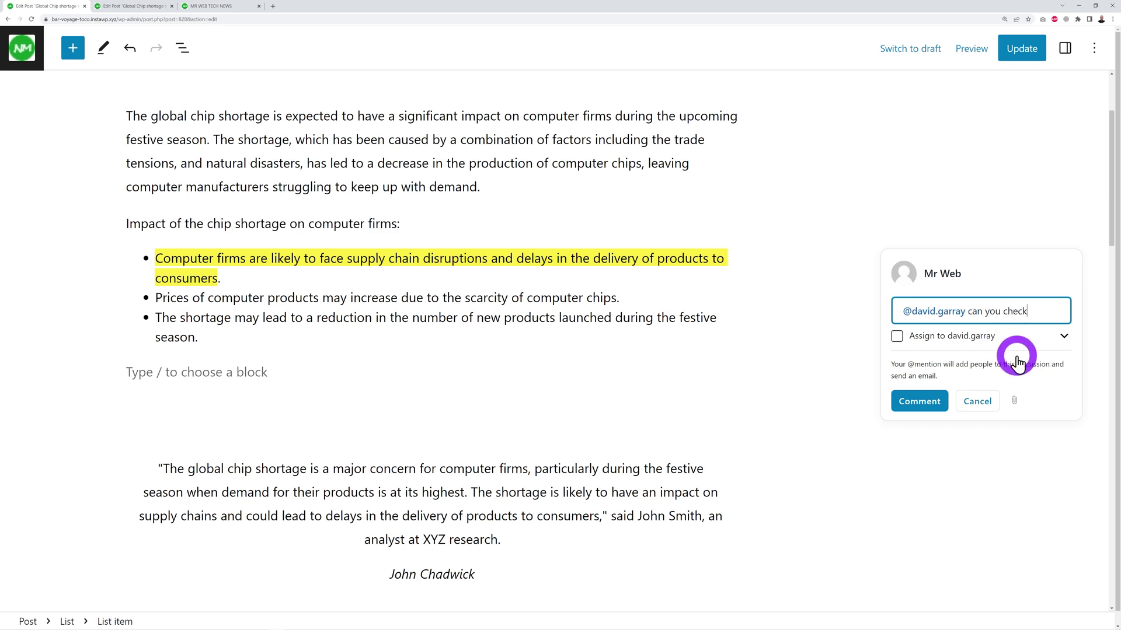
type(" if this info is correct")
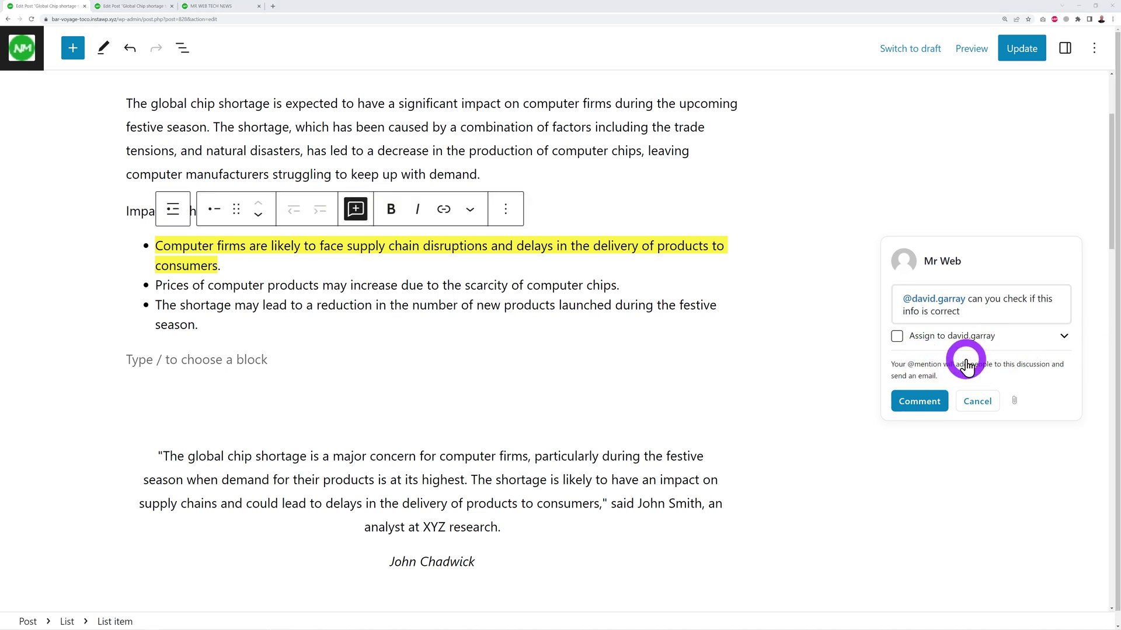
left_click(897, 338)
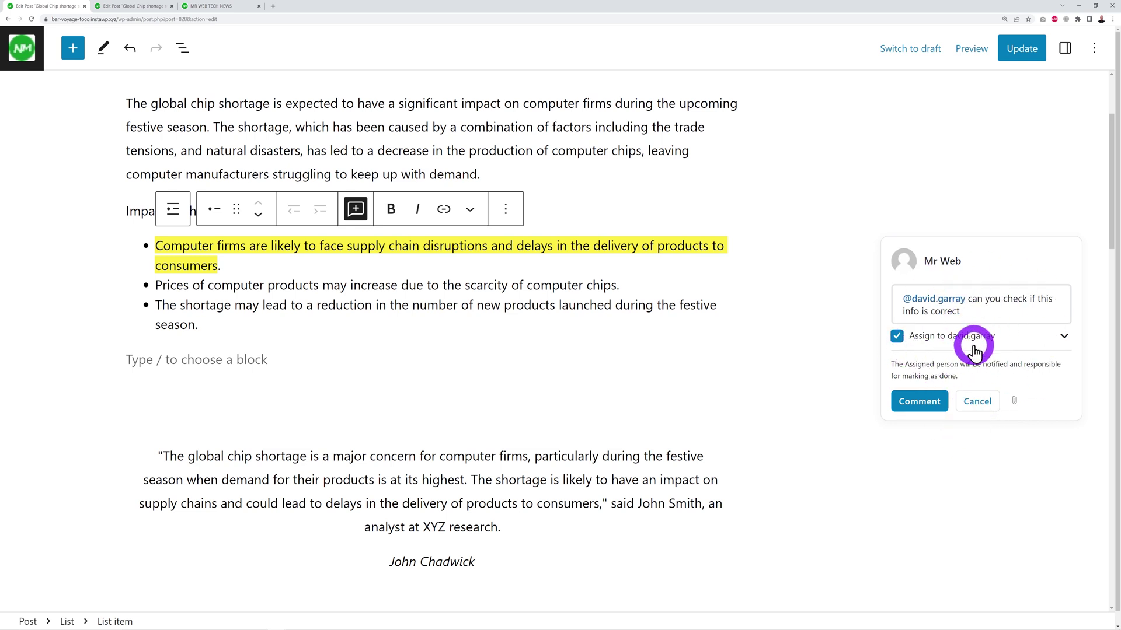
left_click(896, 337)
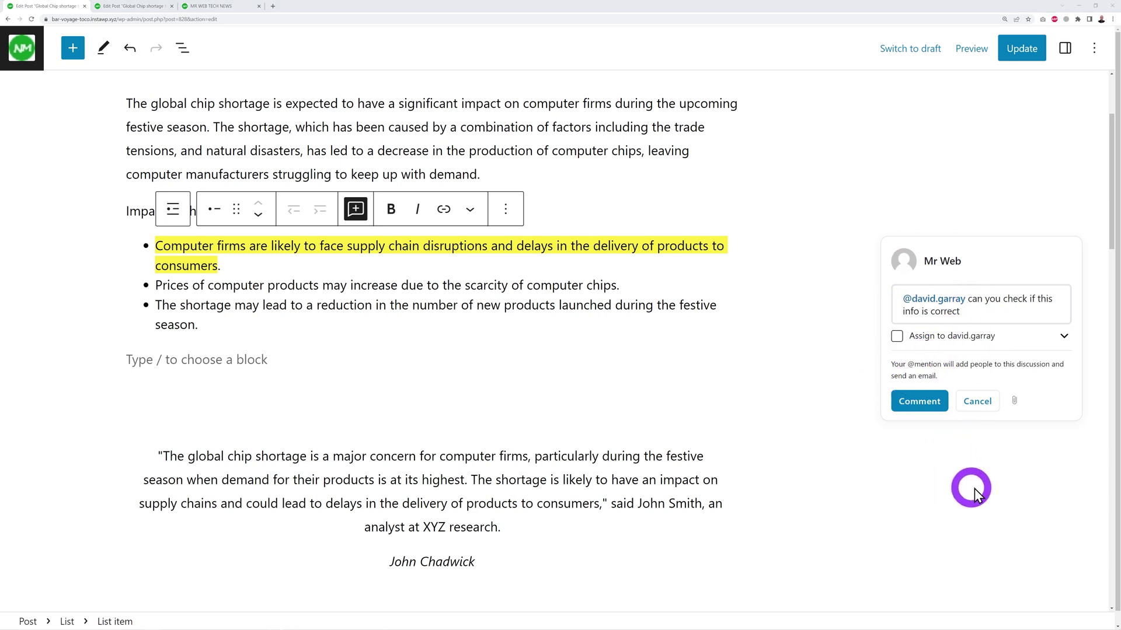
left_click(926, 409)
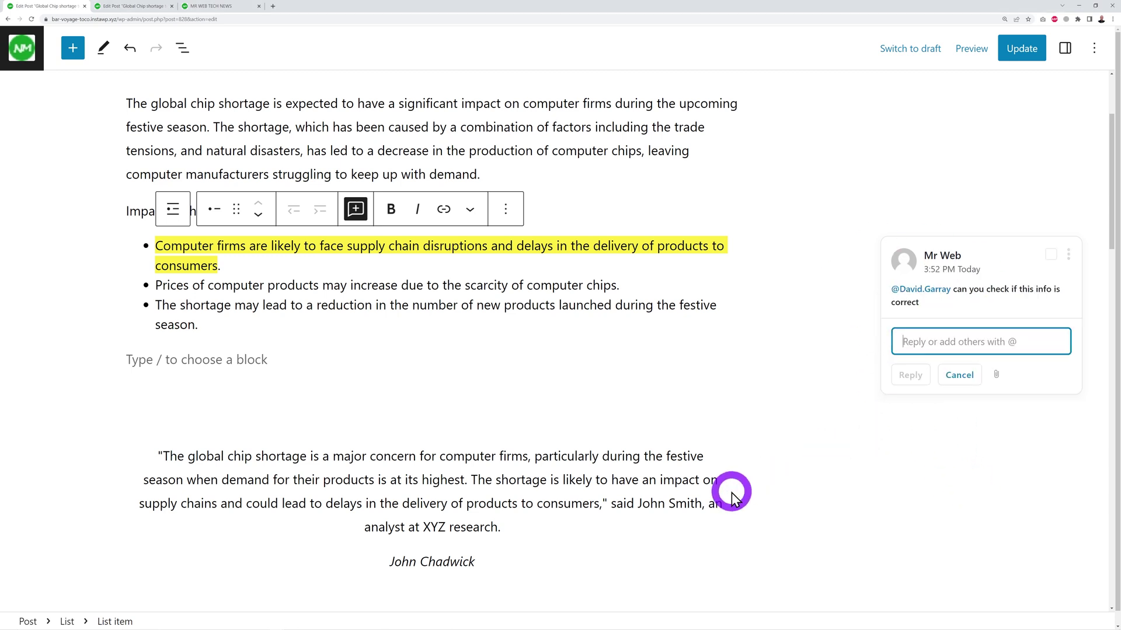
- In the Multicollab panel, review the summary counts, then switch Suggest Edits on in Settings
left_click(1094, 49)
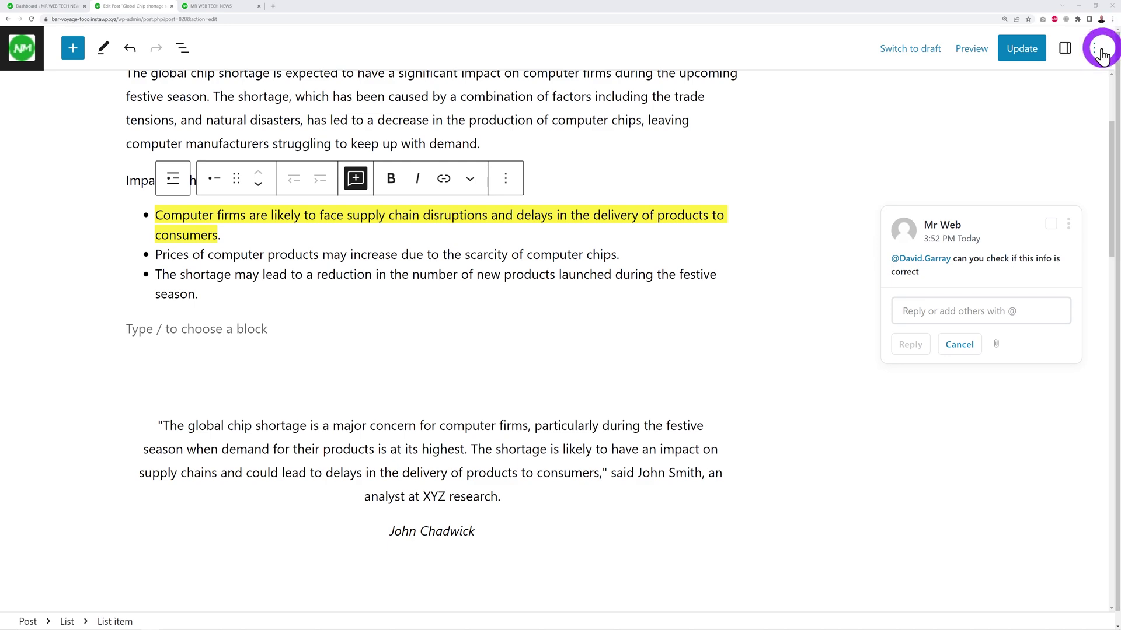
left_click(908, 392)
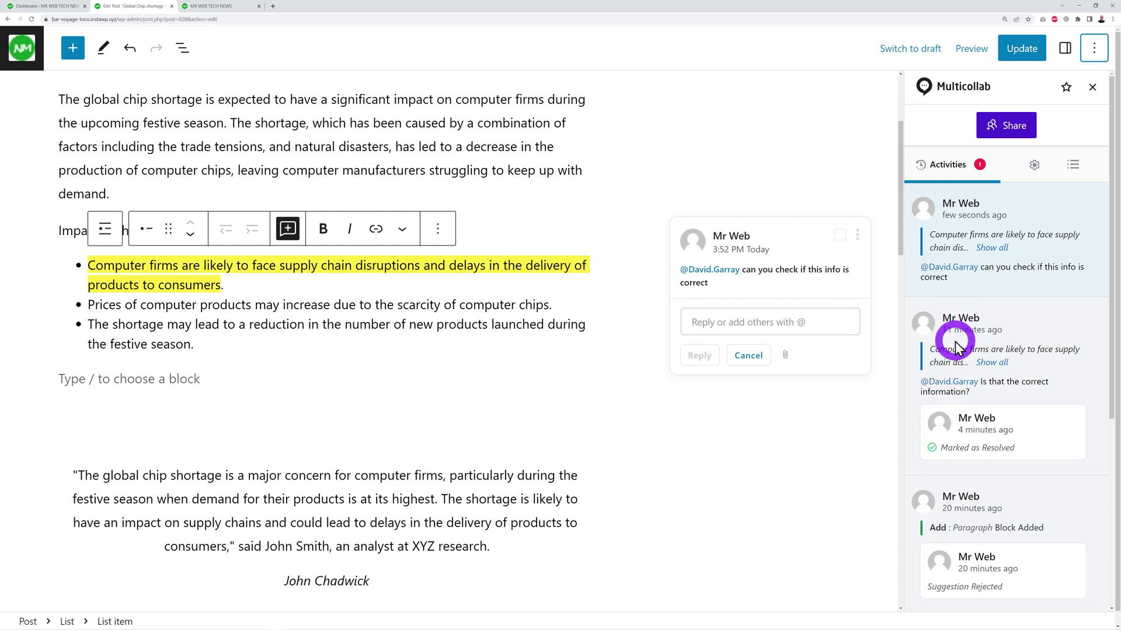
left_click(1070, 169)
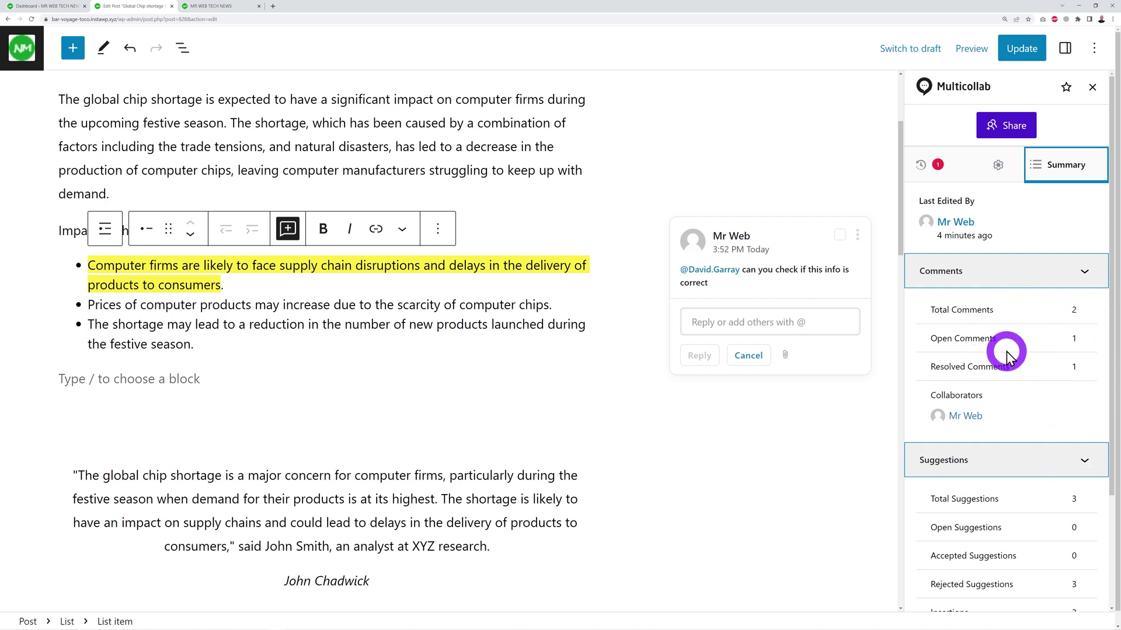
scroll(1087, 554, "down", 3)
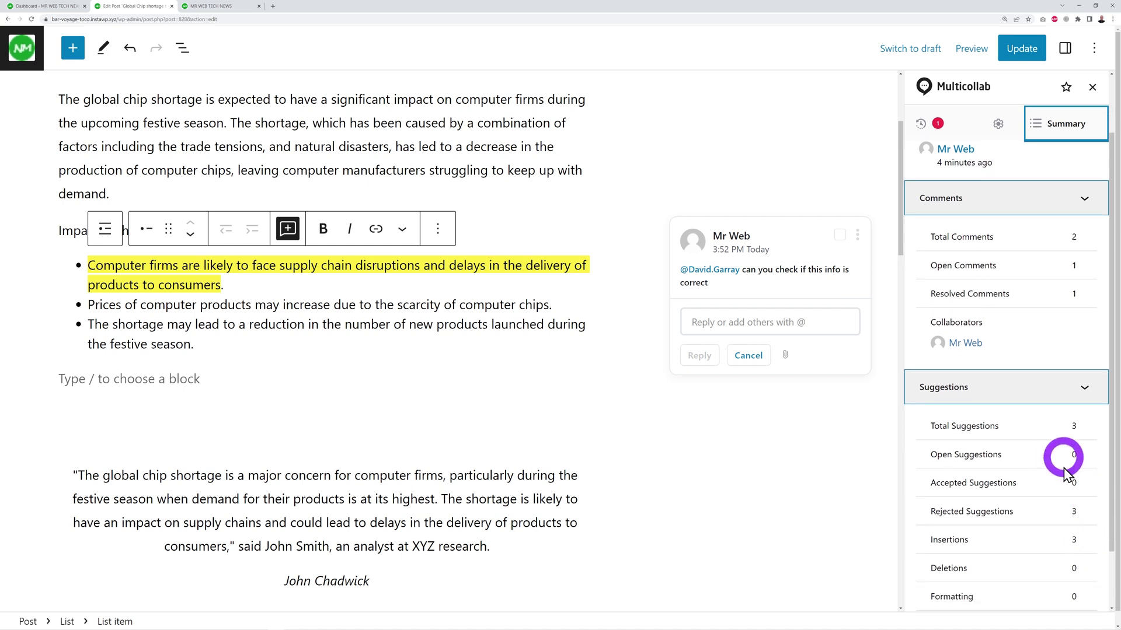
scroll(1080, 595, "up", 3)
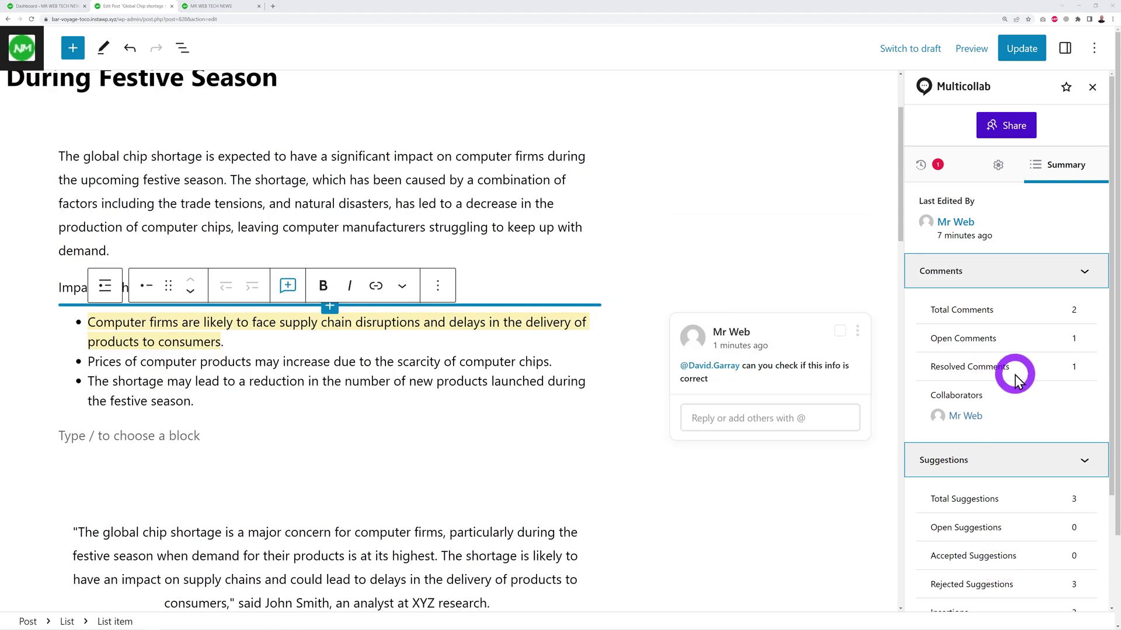
scroll(1013, 381, "down", 3)
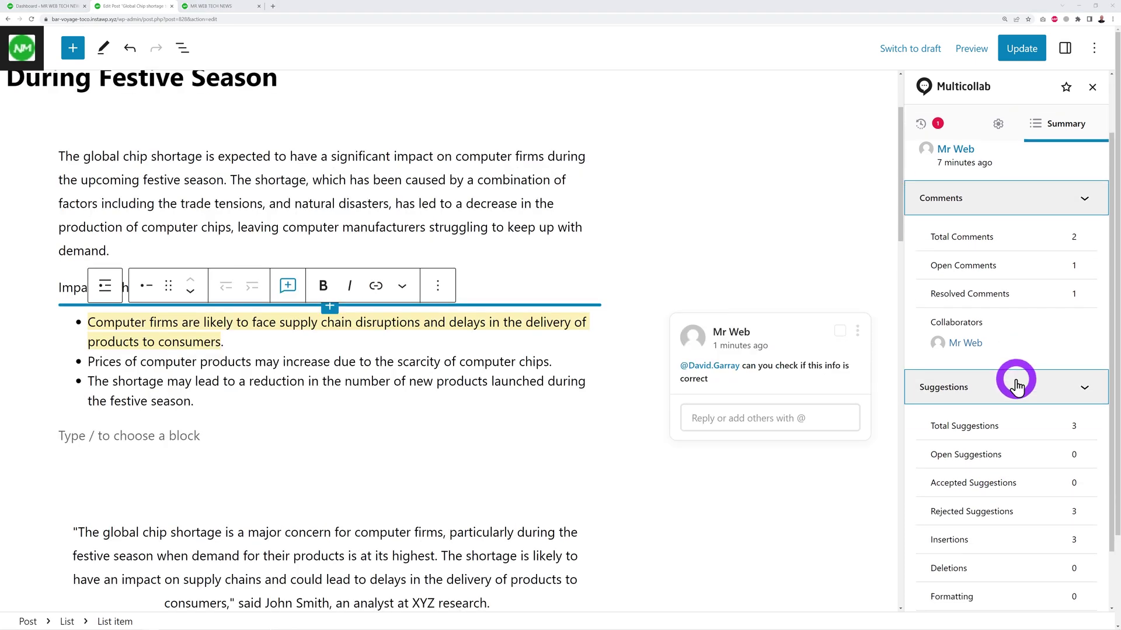
scroll(1014, 426, "up", 2)
scroll(1015, 431, "up", 1)
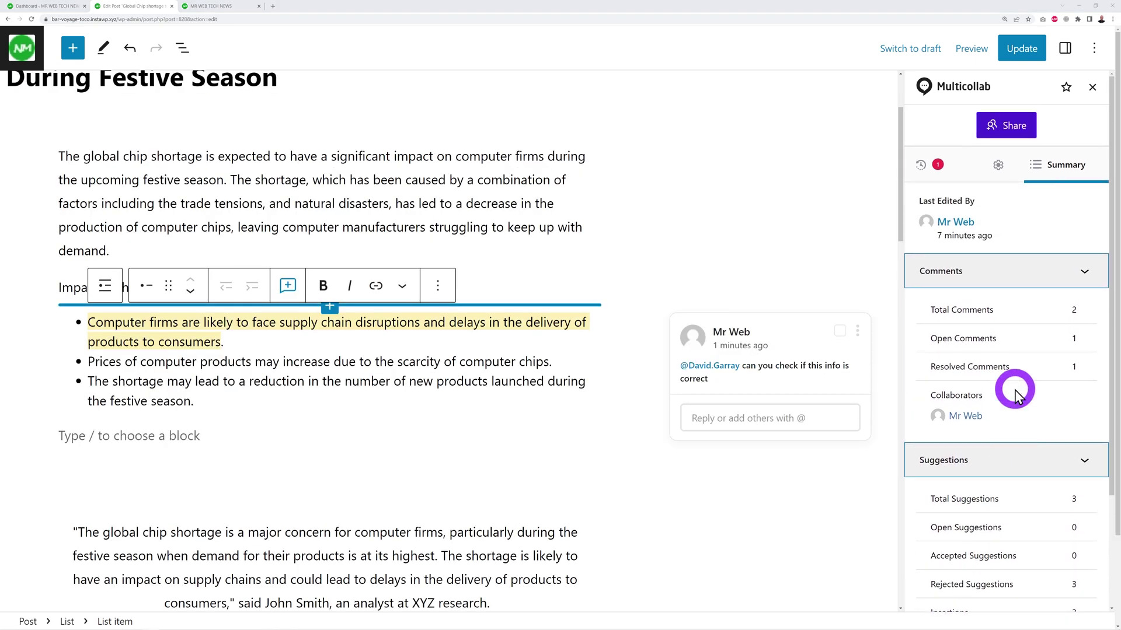
left_click(999, 166)
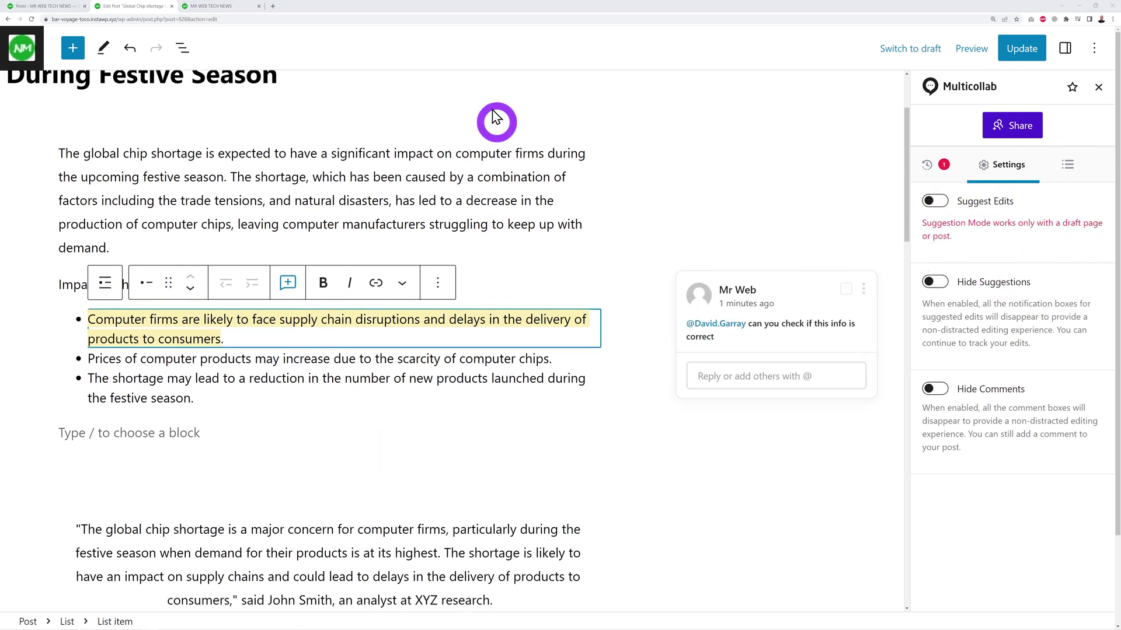
left_click(936, 202)
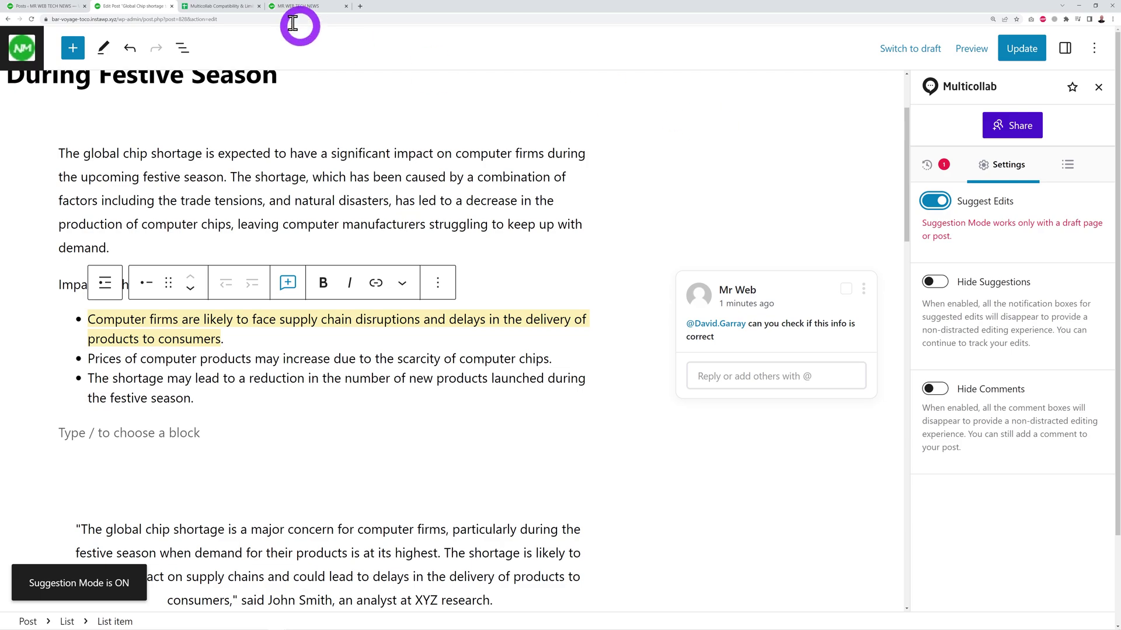
left_click(231, 8)
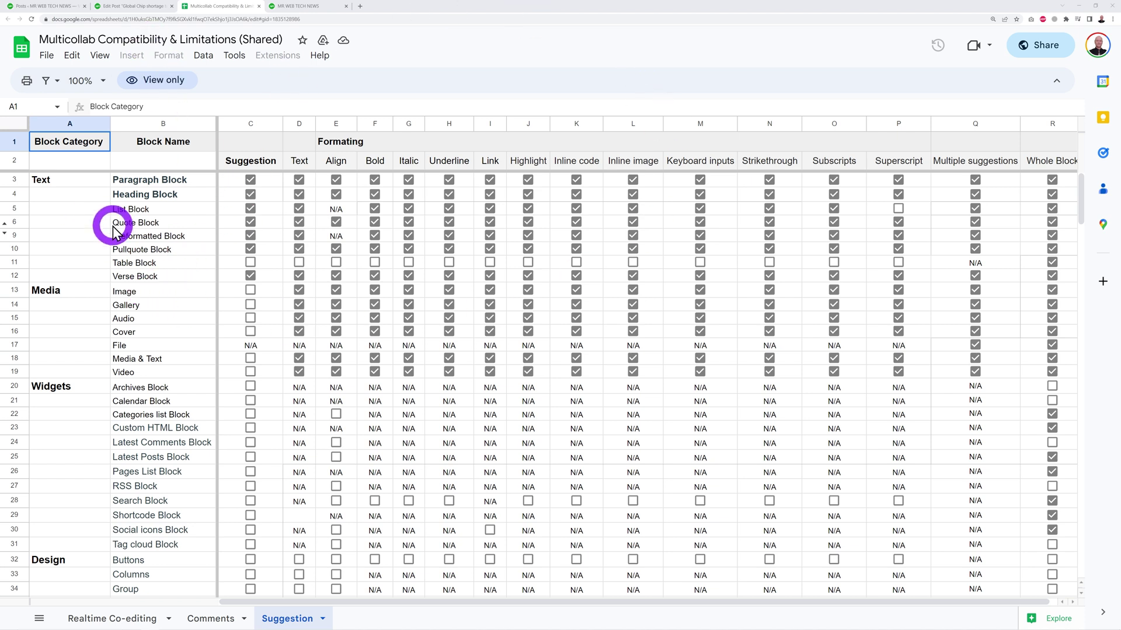
- Insert a Quote block in the empty paragraph below the list
left_click(142, 6)
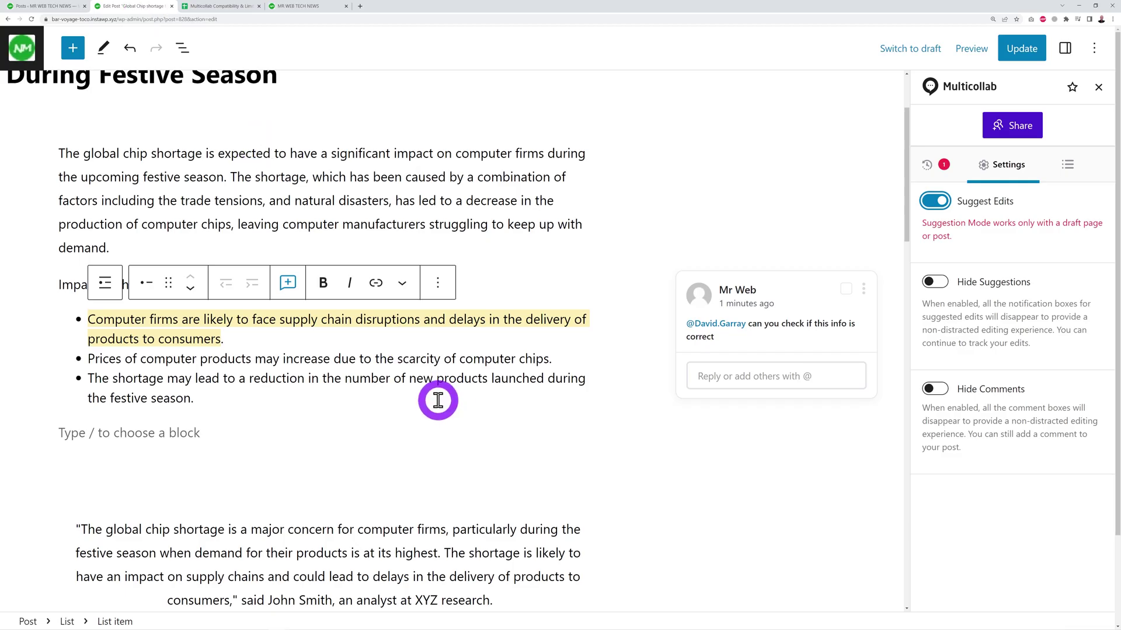
left_click(198, 433)
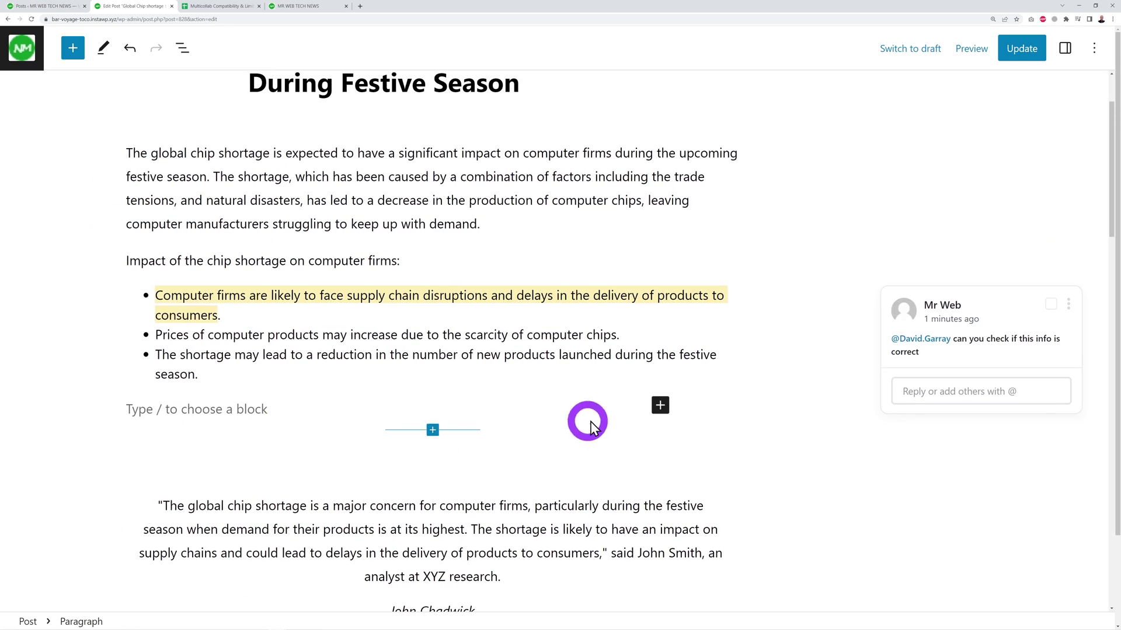
left_click(659, 407)
type("q")
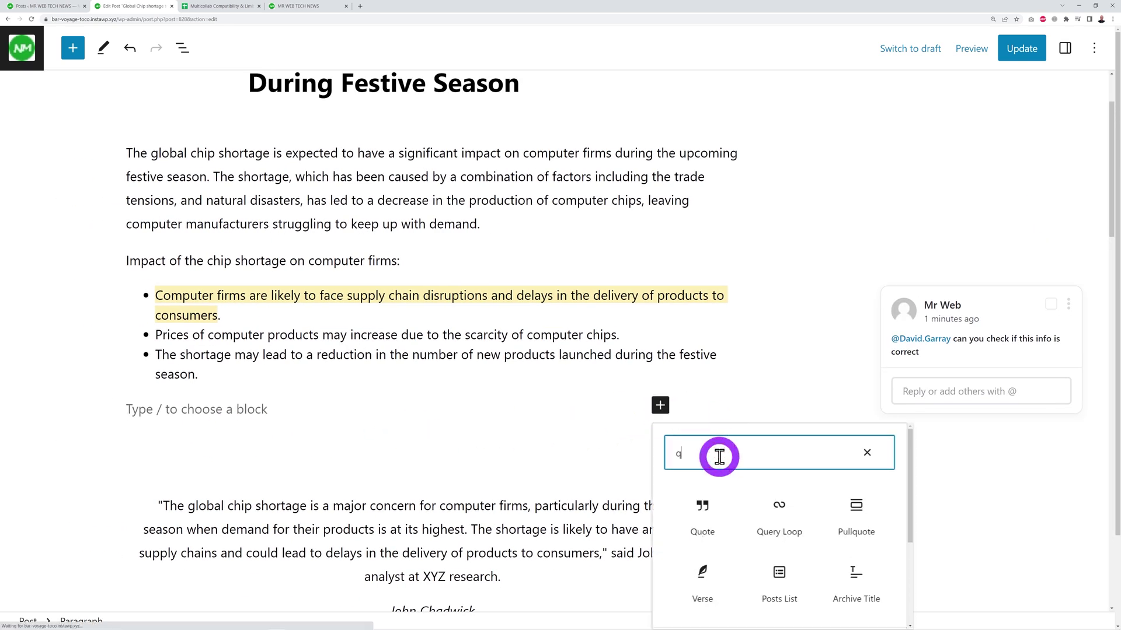
key("Return")
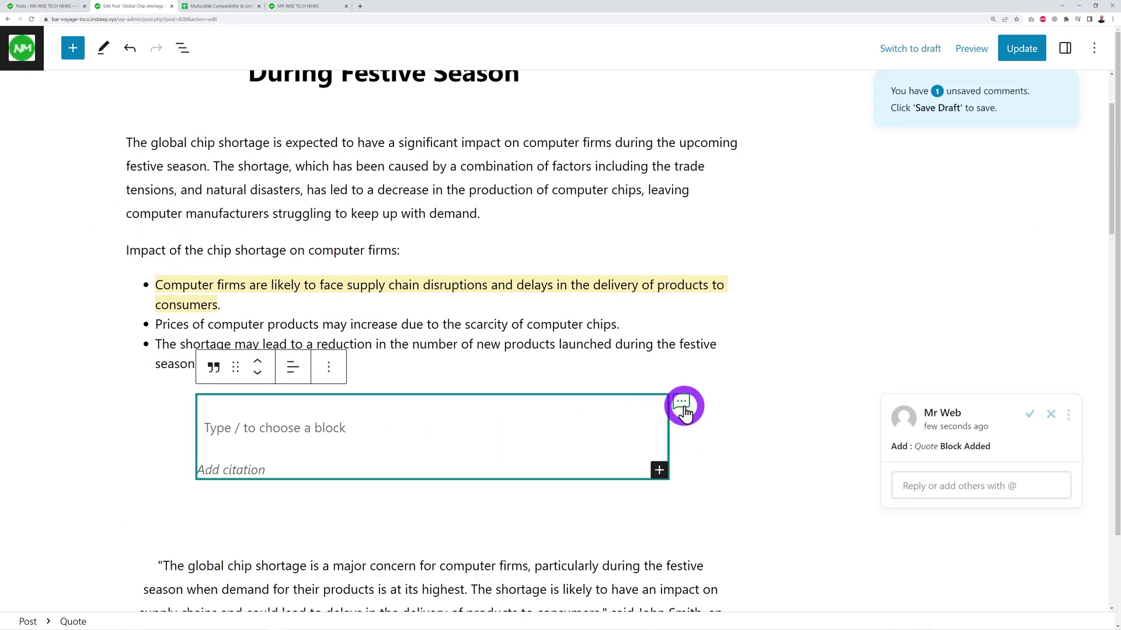
- Write the quote asking for one related to this subject matter and open its suggestion thread
left_click(351, 431)
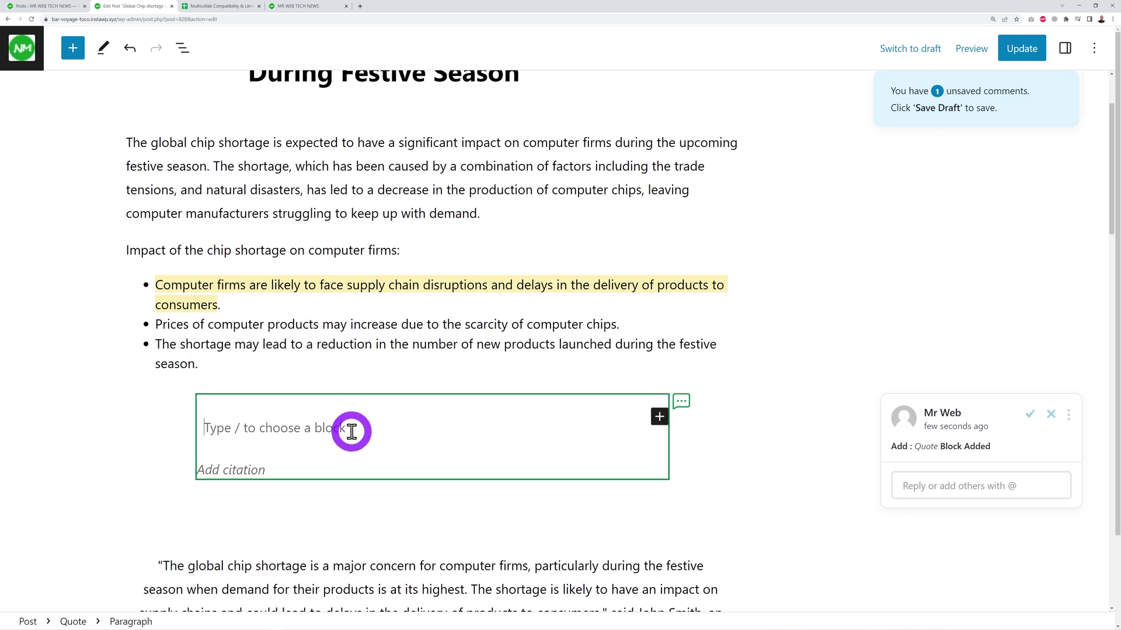
type("Perhaps we could have some quote")
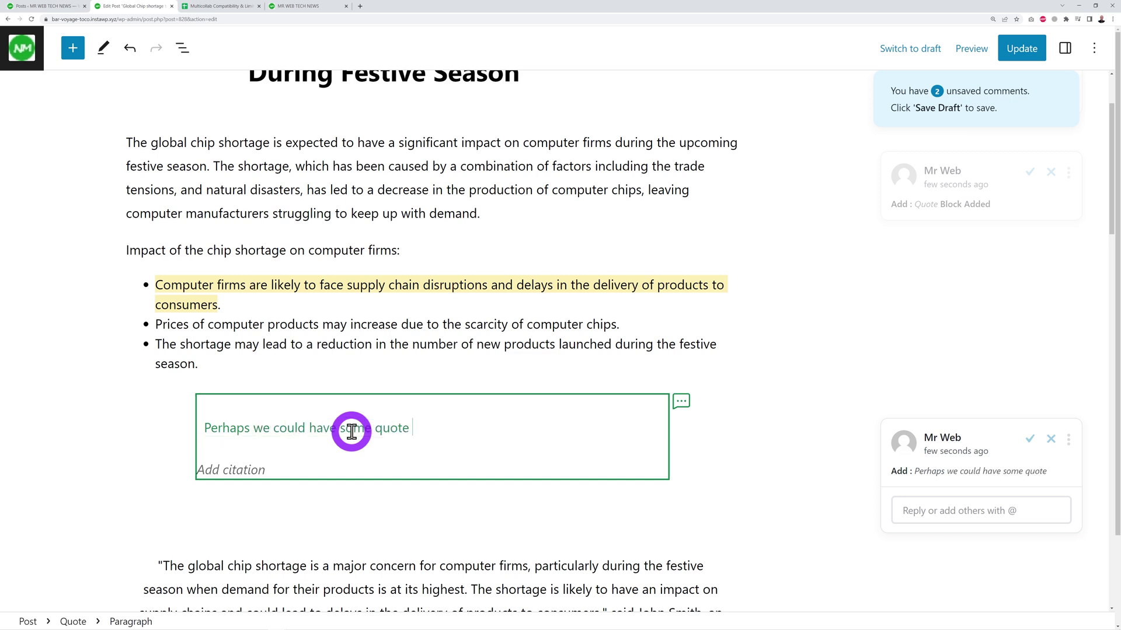
type("here. Please find one related to this s")
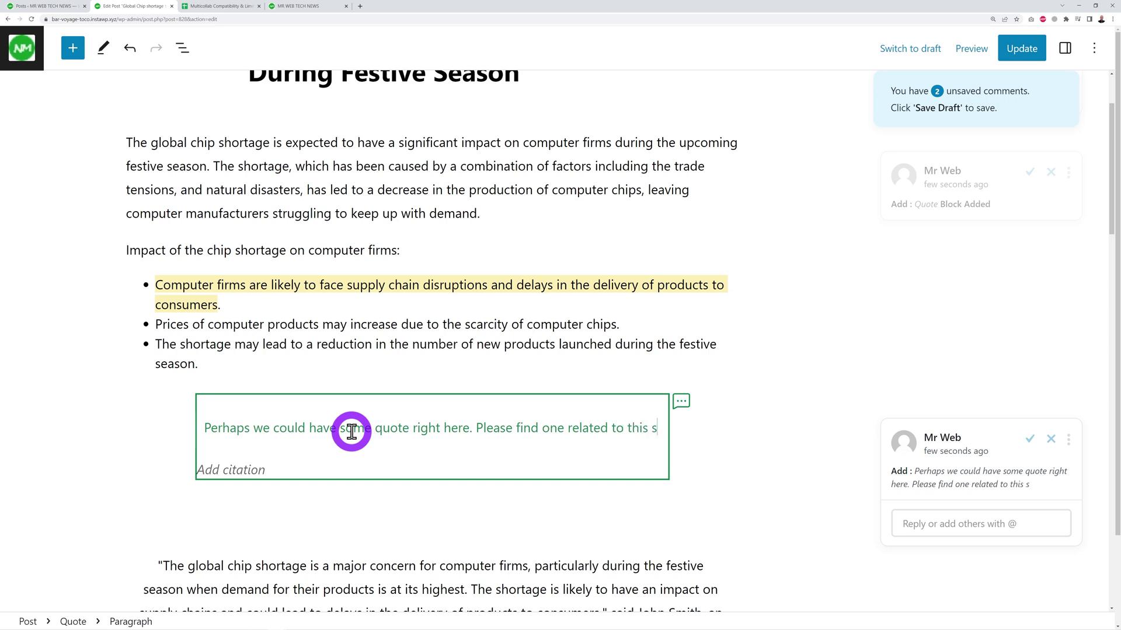
type("ubject matter.")
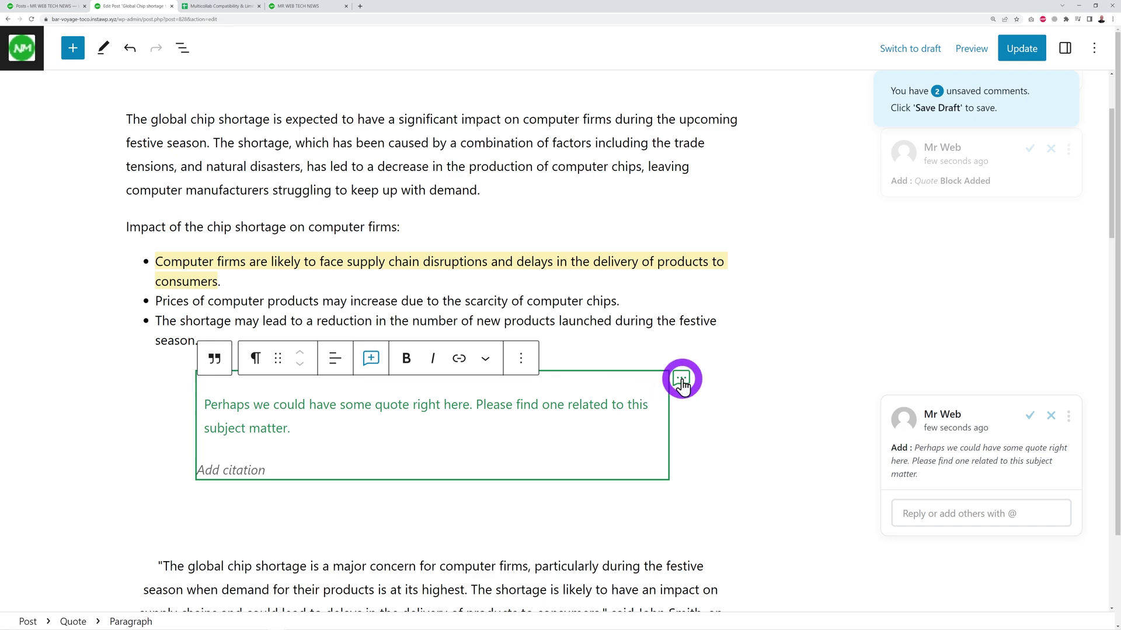
left_click(681, 378)
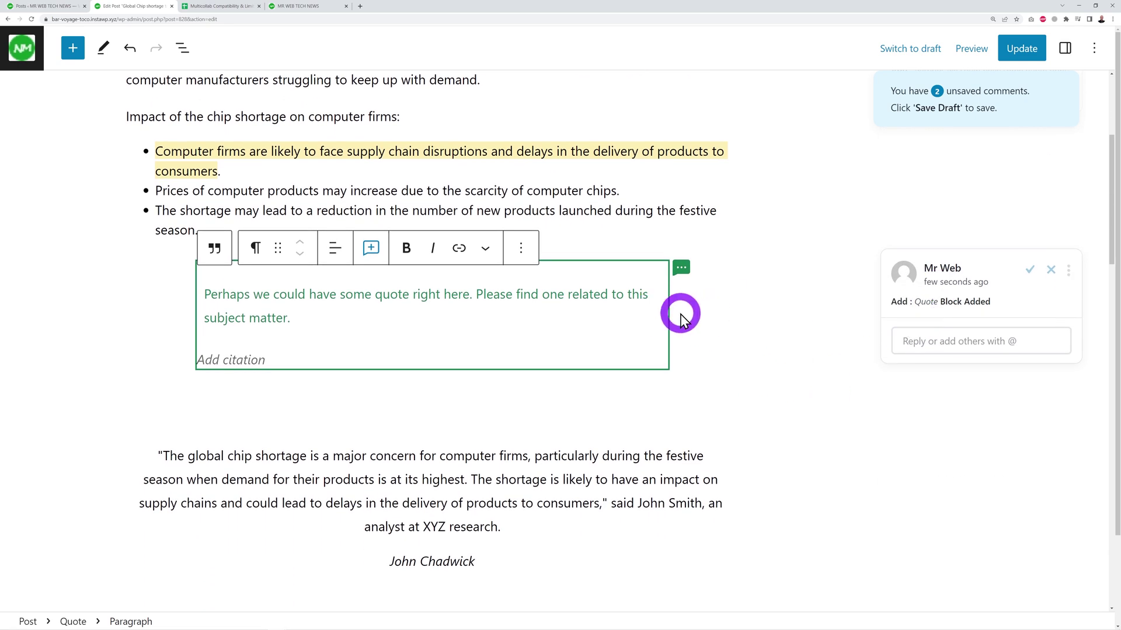
- Accept All pending suggestions from Review All Suggestions in the Multicollab panel
left_click(1094, 55)
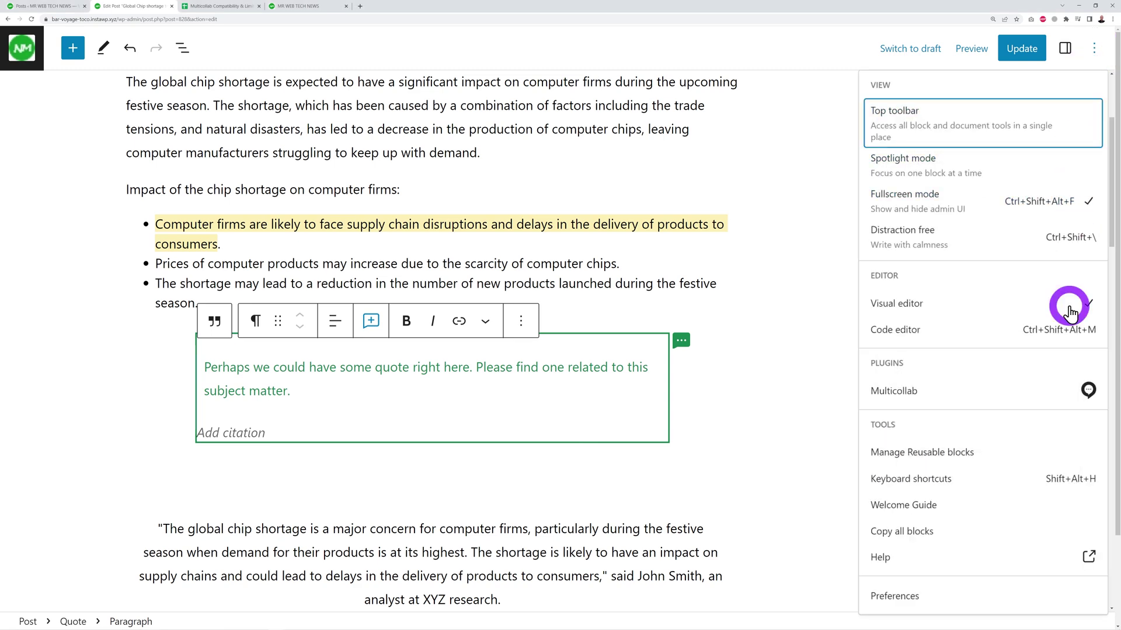
left_click(1020, 393)
left_click(964, 203)
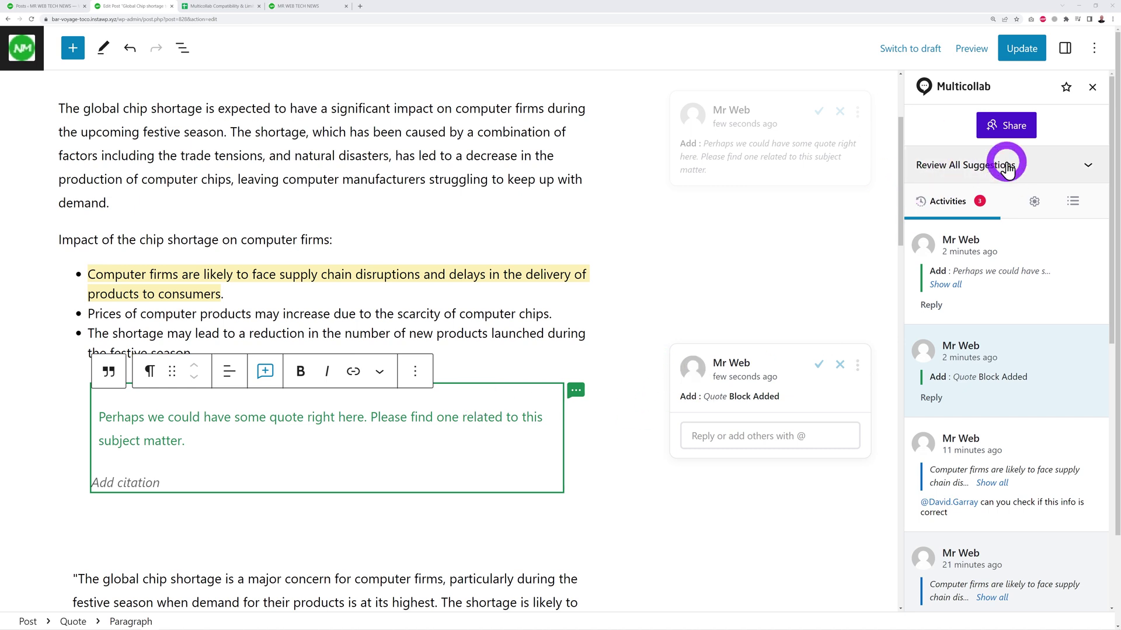
left_click(1084, 165)
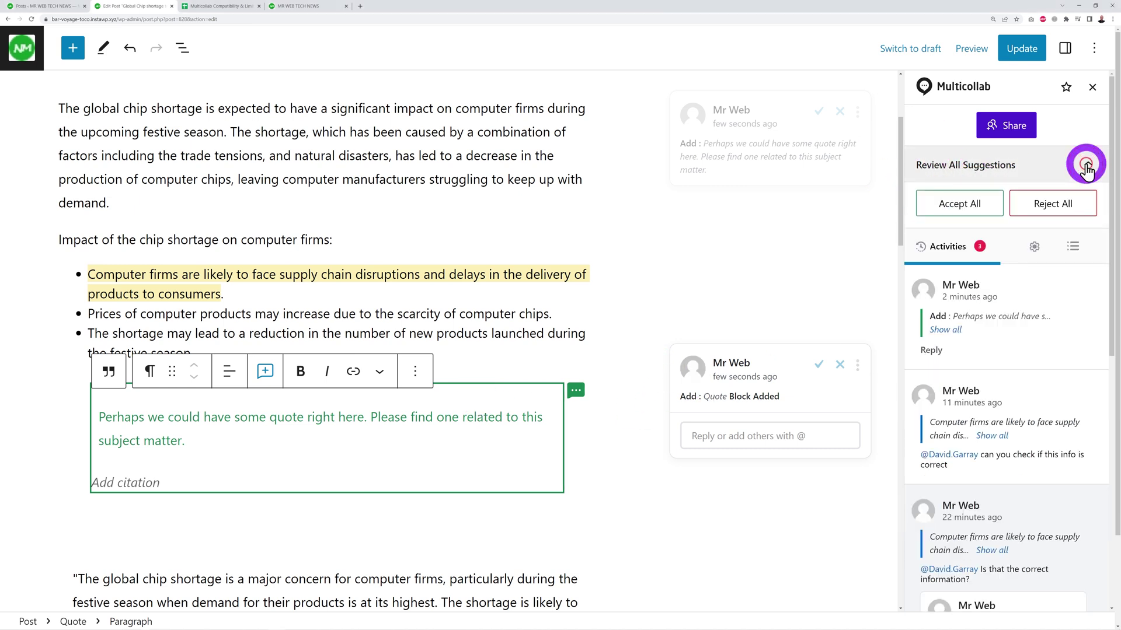
left_click(965, 201)
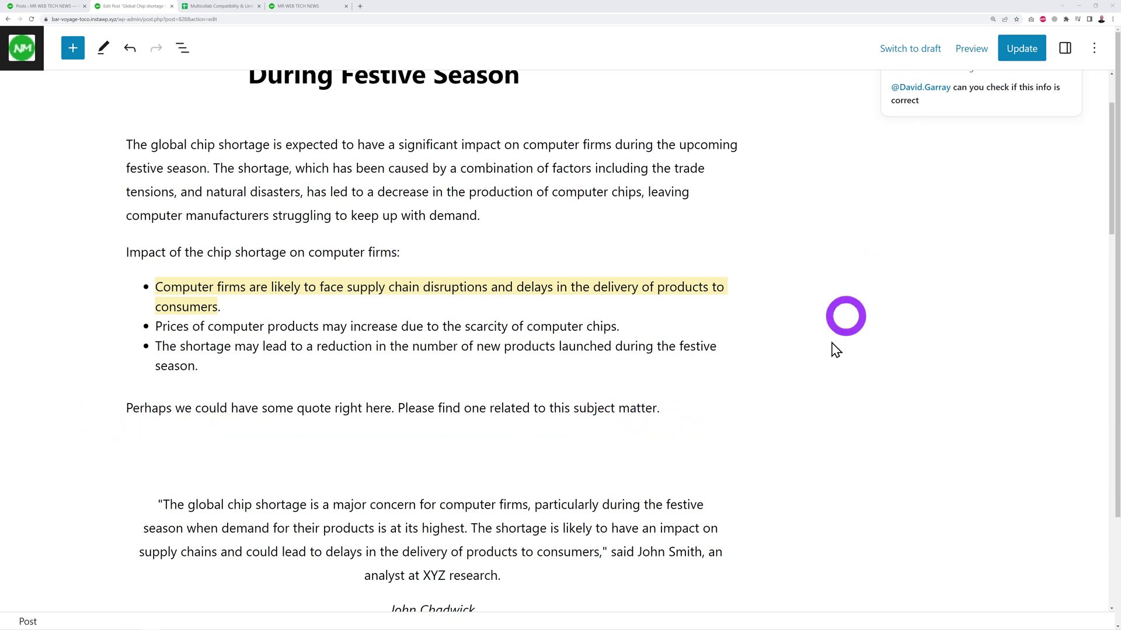
scroll(833, 348, "up", 2)
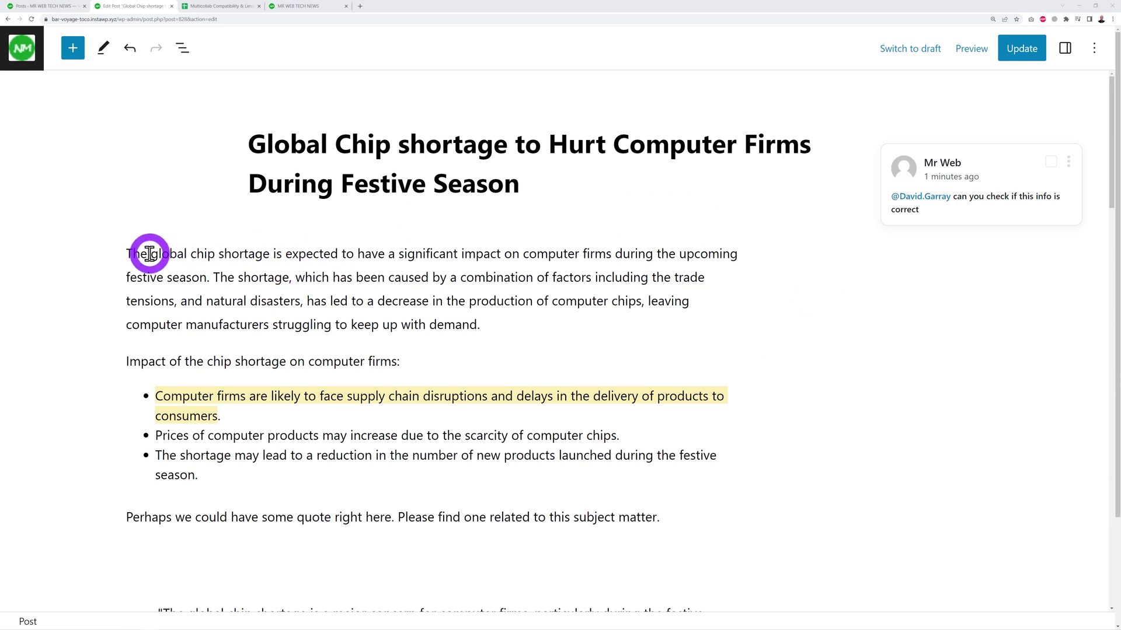
- Comment on 'The global chip shortage', mentioning the guest and asking them to convert the pdf file
left_click_drag(123, 254, 265, 253)
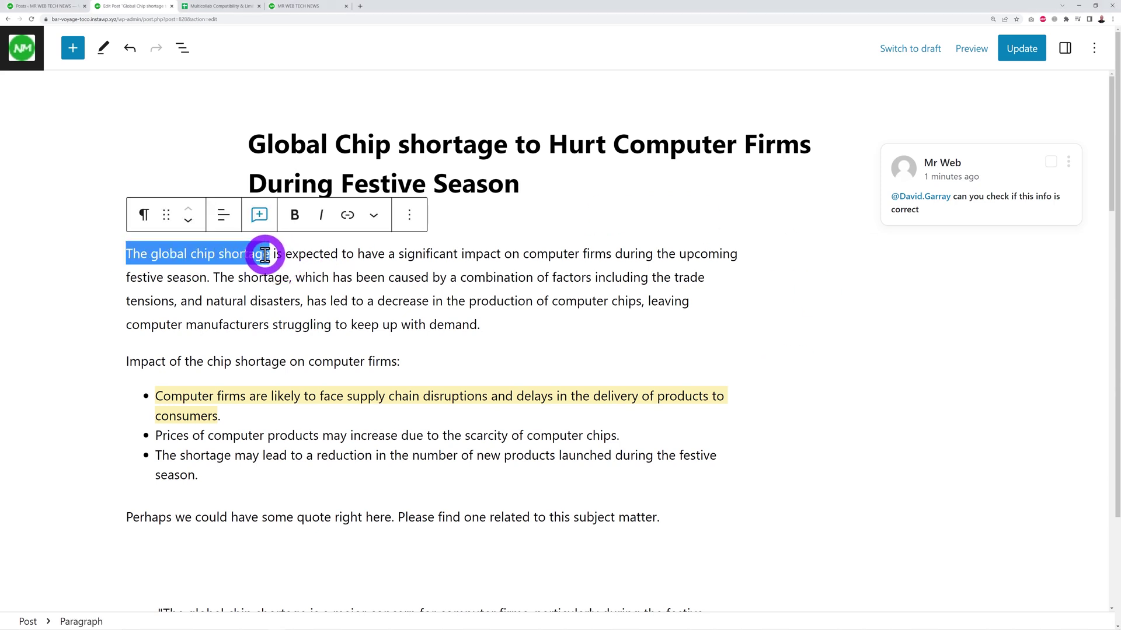
left_click(261, 217)
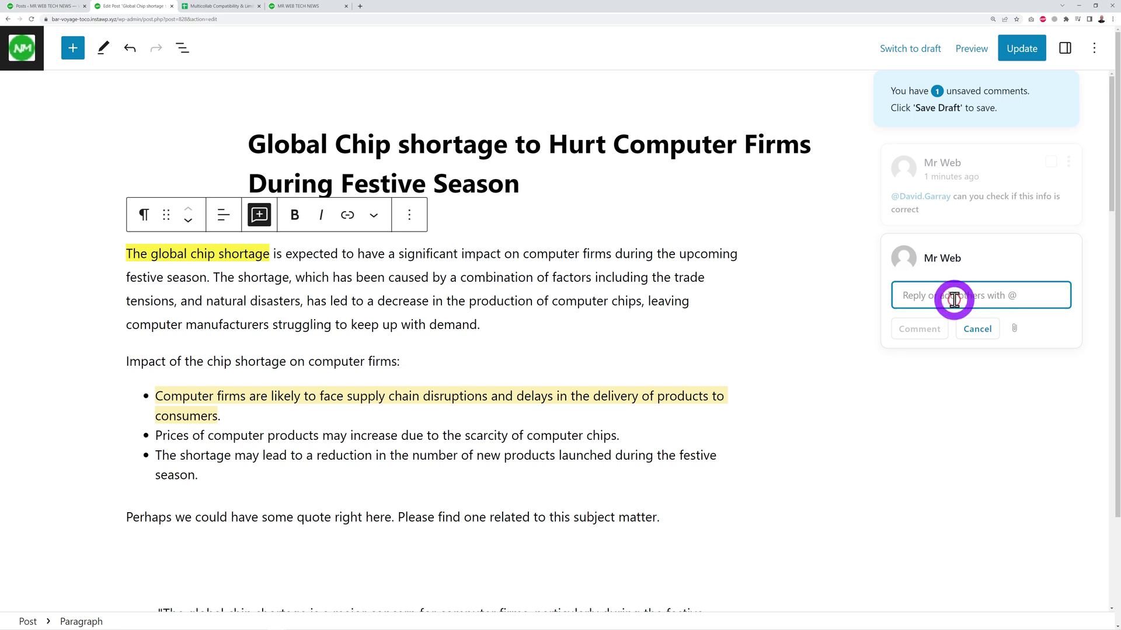
type("@dav")
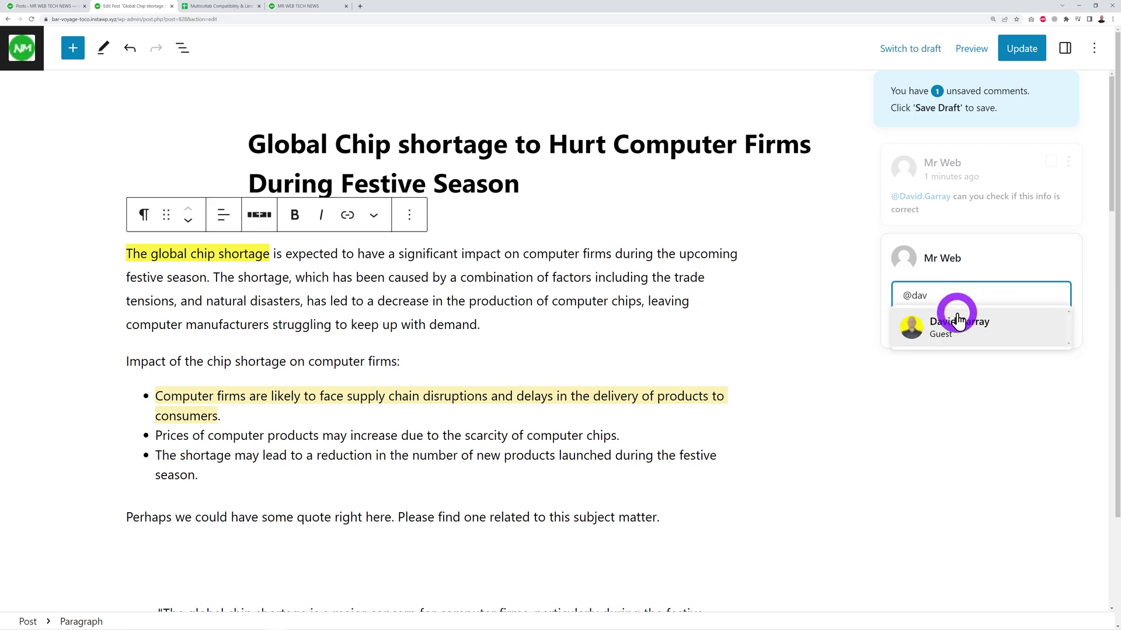
left_click(957, 320)
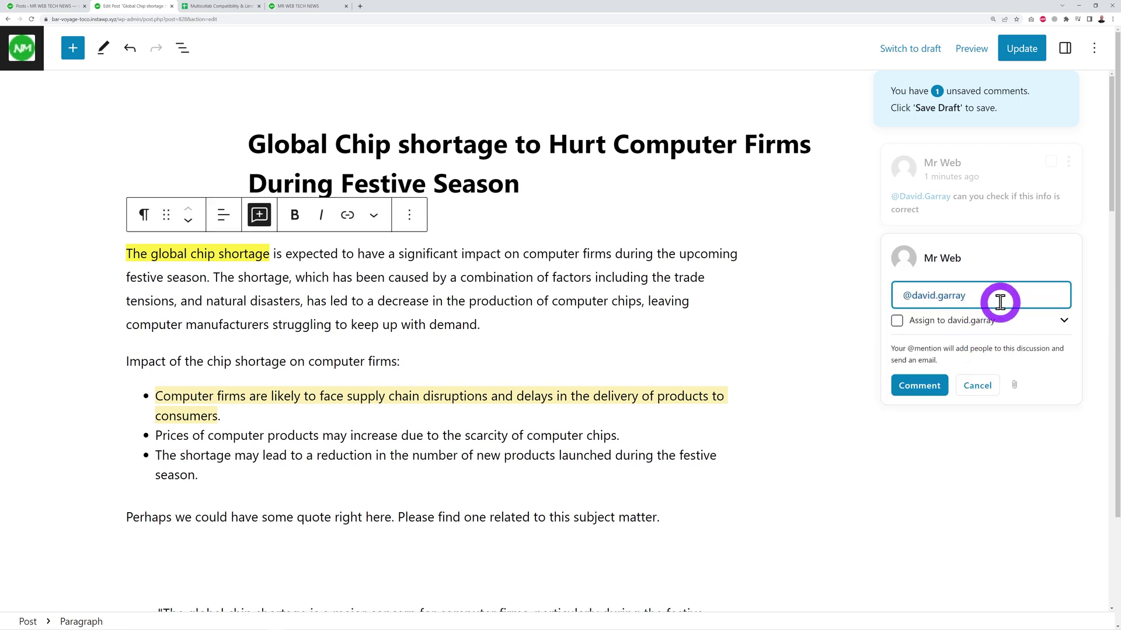
type("Can you conve")
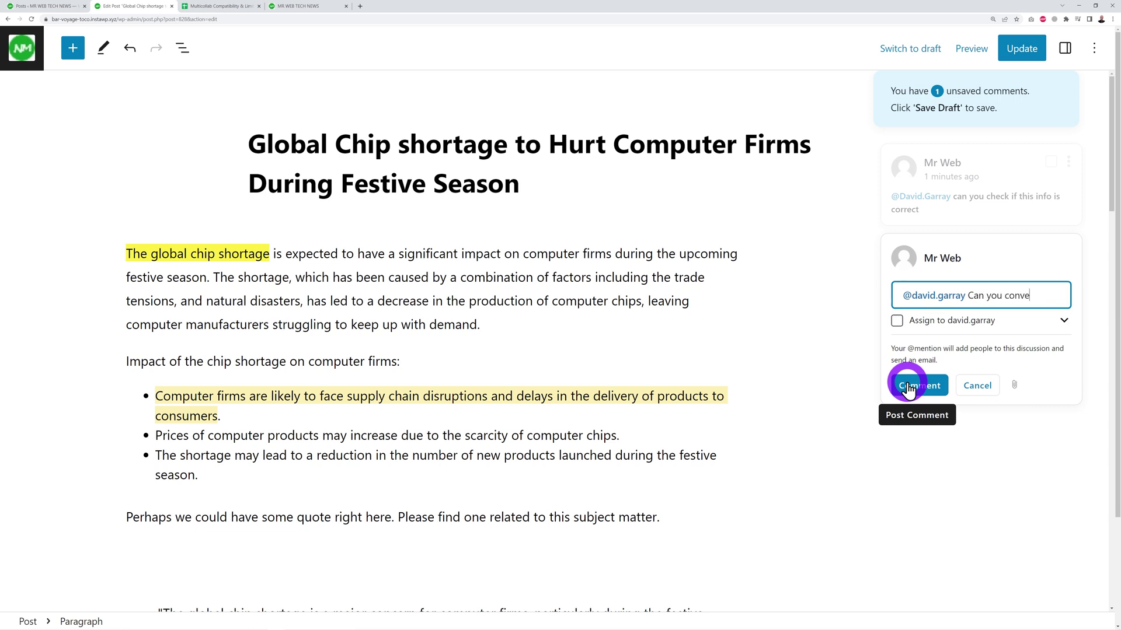
type("rt this pdf file and insert the first paragraph")
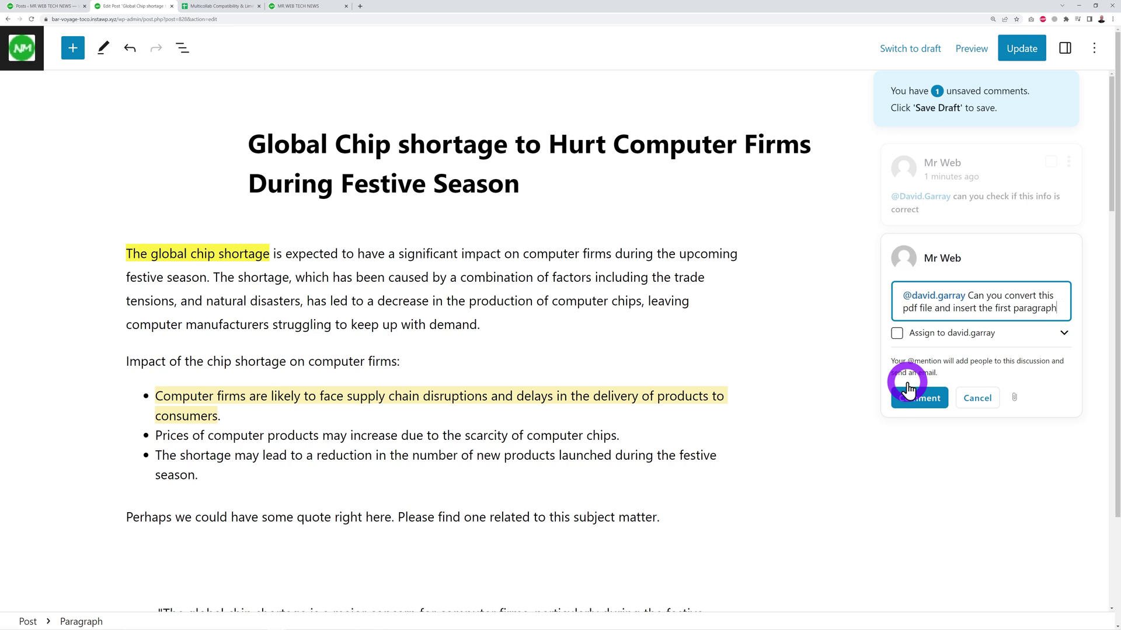
type("ere")
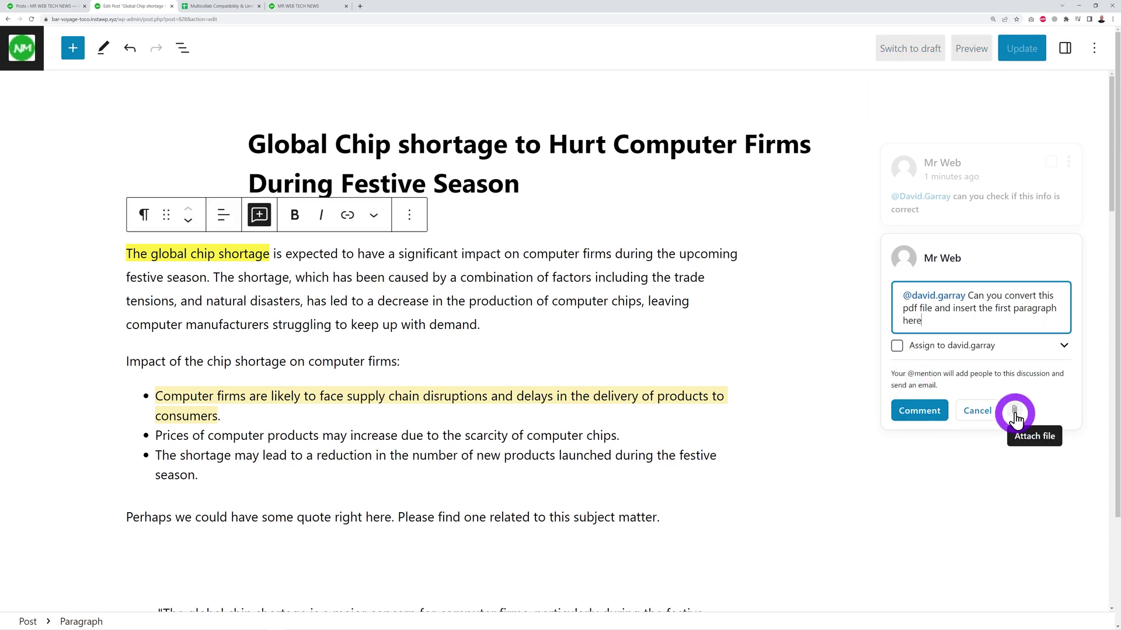
- Upload Free_Test_Data_1MB_PDF.pdf from the computer, attach it to the chip shortage comment, and post it
left_click(1015, 413)
left_click(550, 326)
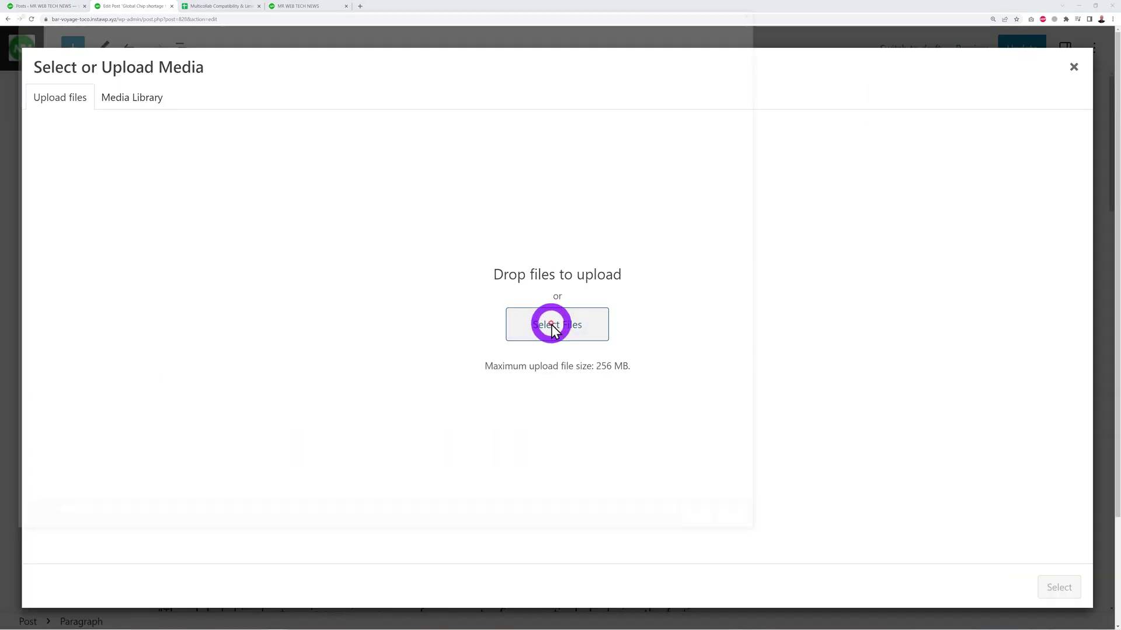
left_click(117, 55)
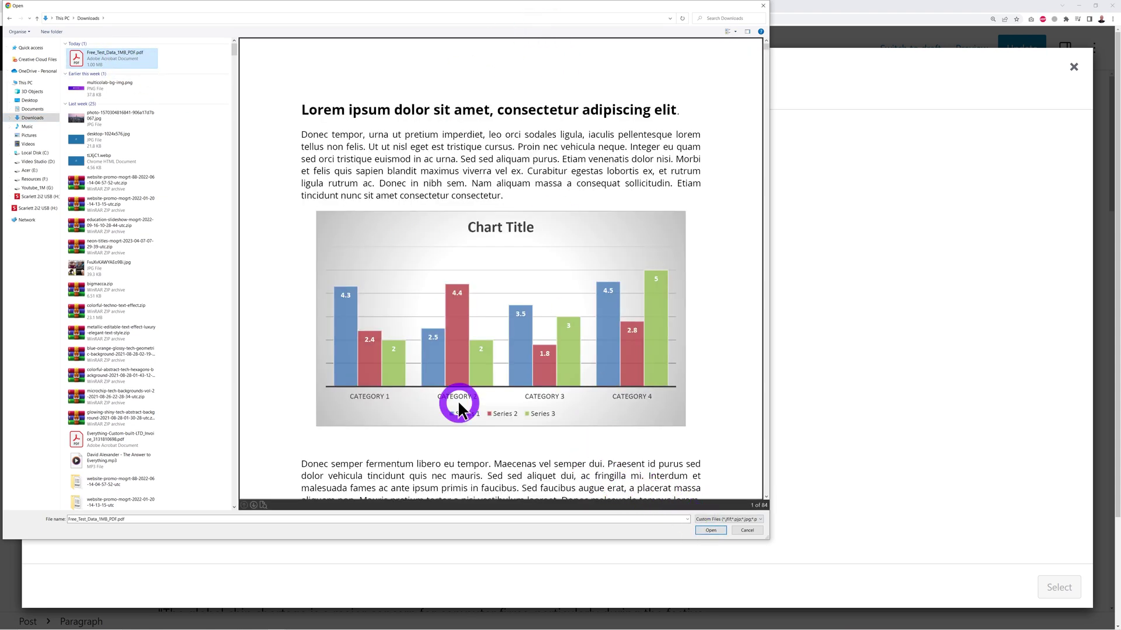
left_click(711, 531)
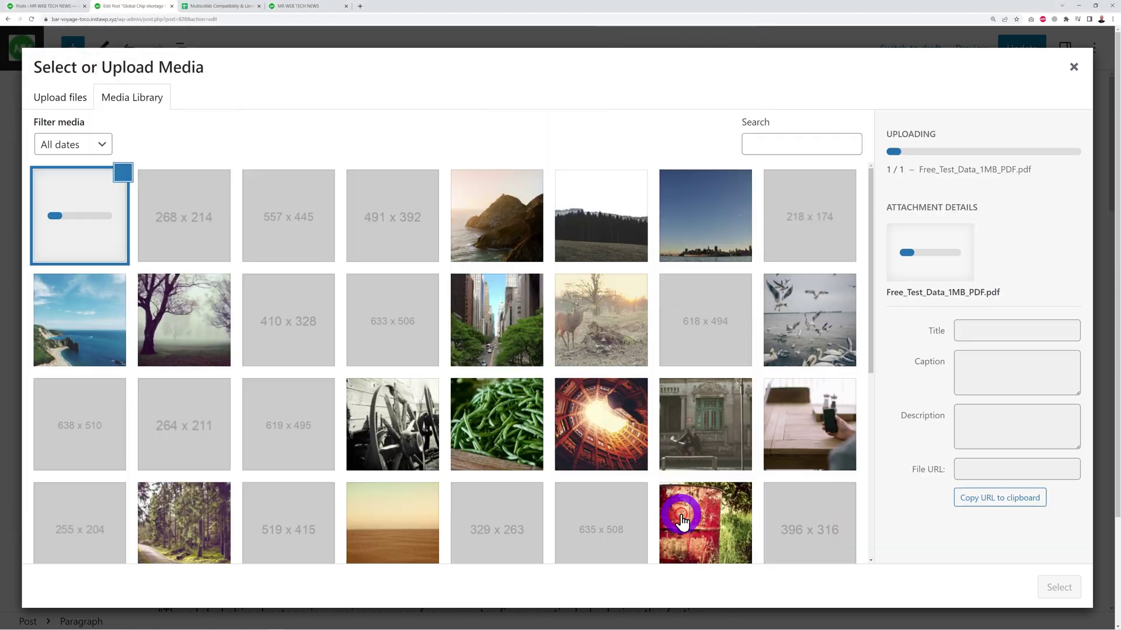
left_click(1059, 590)
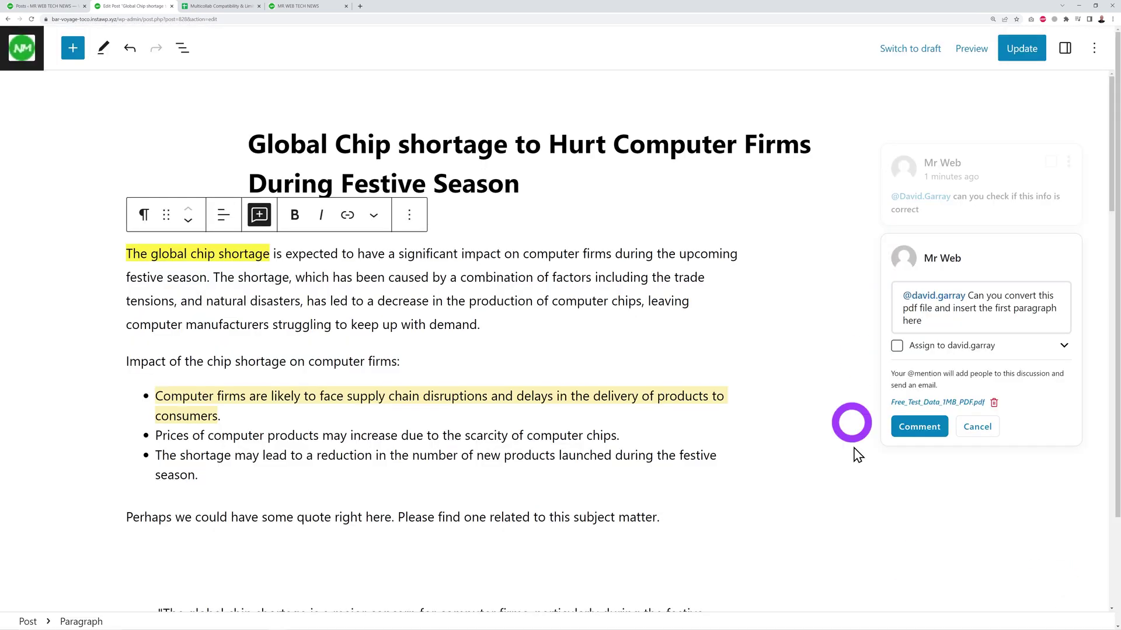
left_click(919, 429)
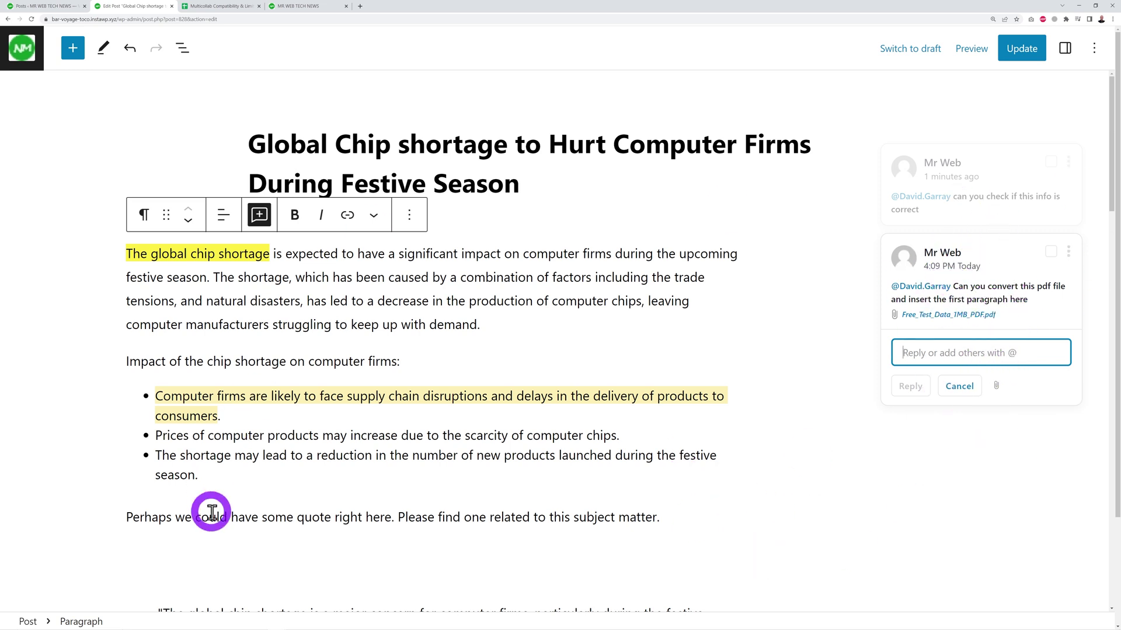
- Suggest bold formatting on 'computer' and italic formatting on 'scarcity' in the bullet list
left_click(785, 463)
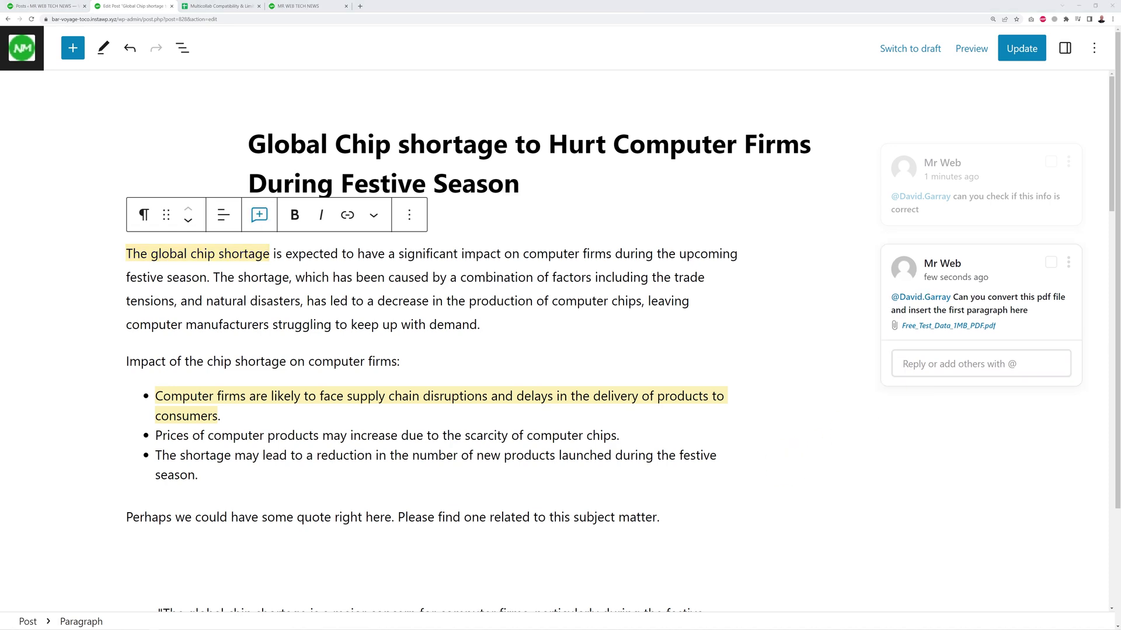
scroll(309, 402, "down", 1)
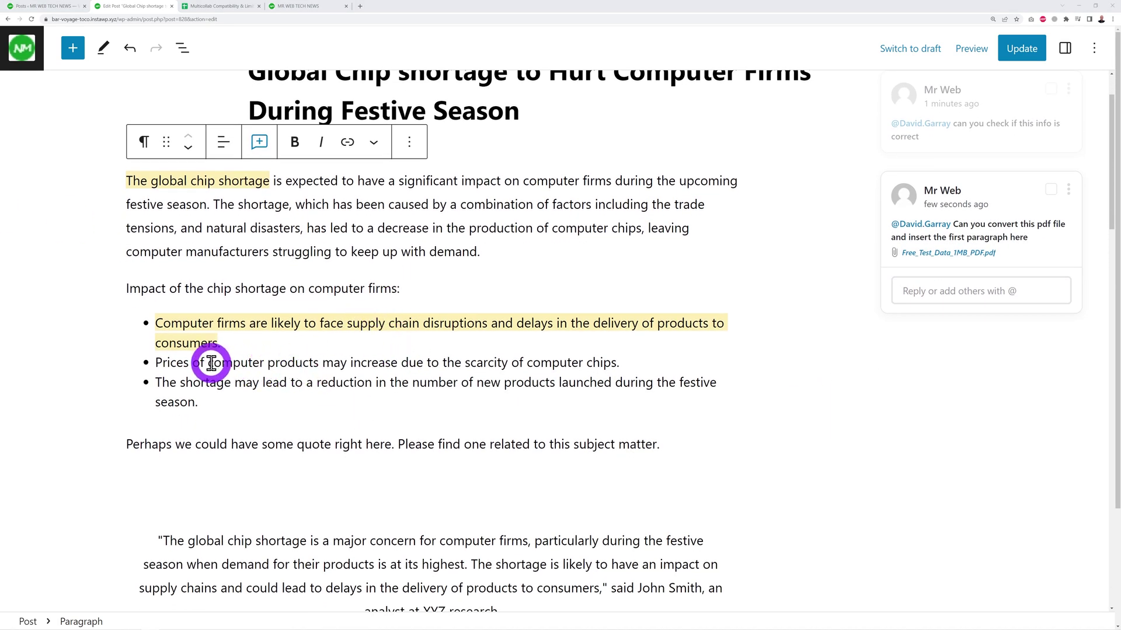
double_click(222, 362)
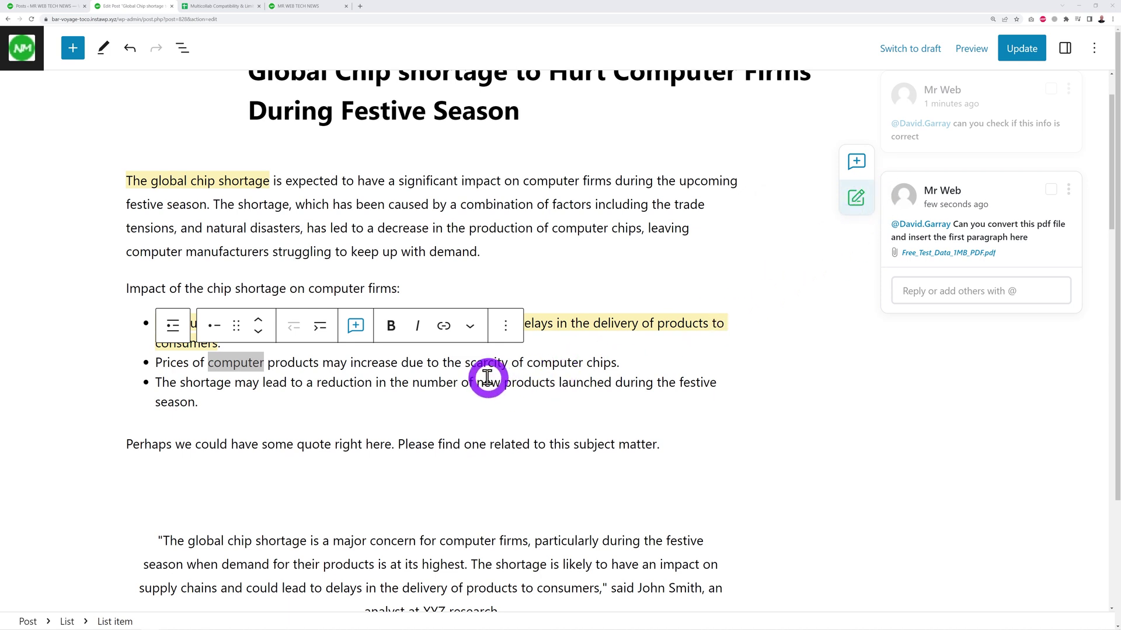
left_click(391, 328)
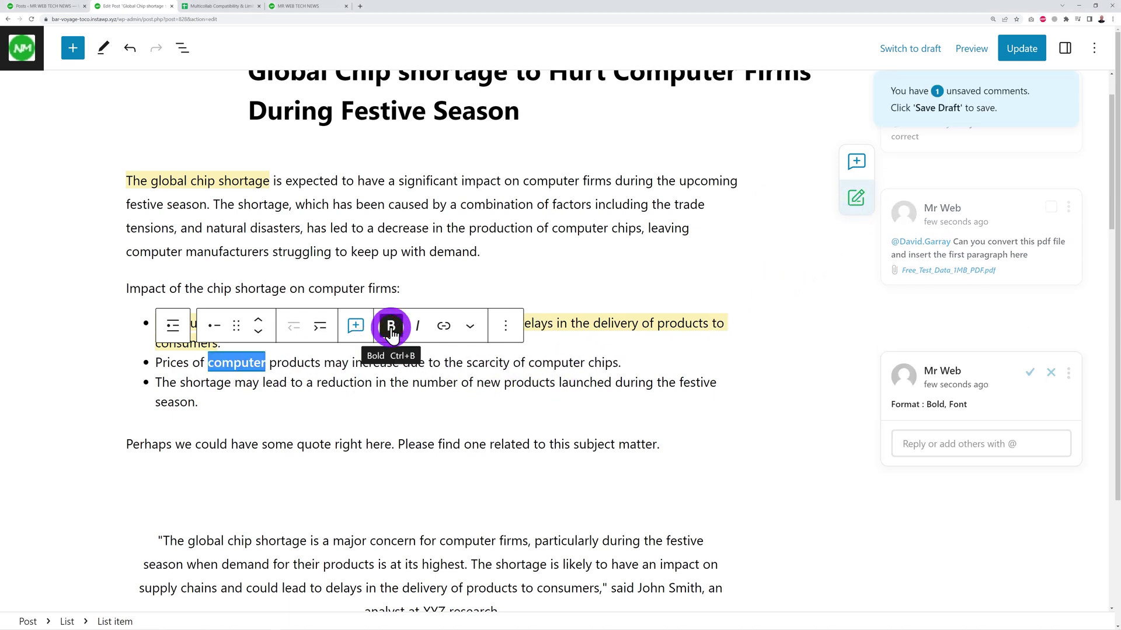
left_click(468, 365)
left_click_drag(469, 365, 507, 363)
left_click(418, 326)
- Accept the italic suggestion on 'scarcity' and reject the bold suggestion on 'computer'
left_click(369, 415)
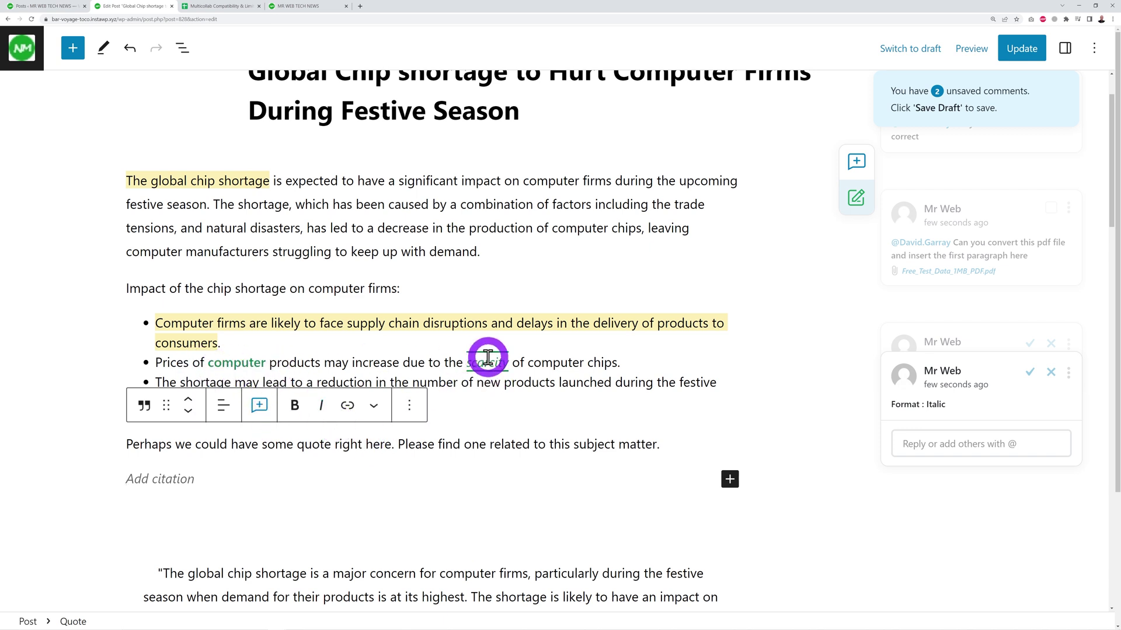
left_click(470, 405)
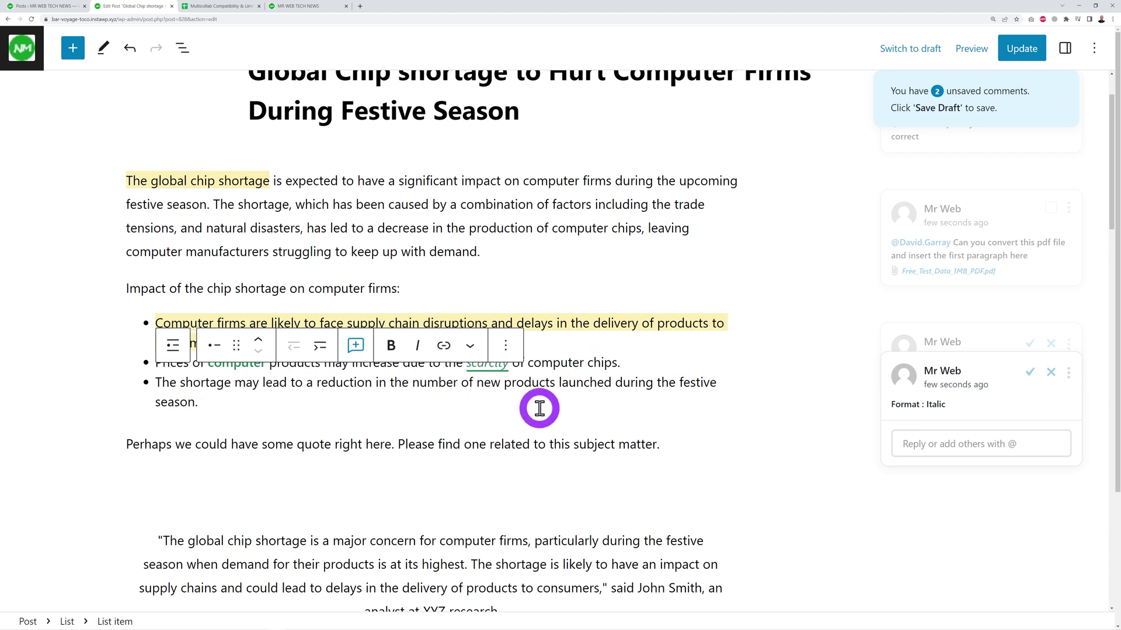
left_click(593, 342)
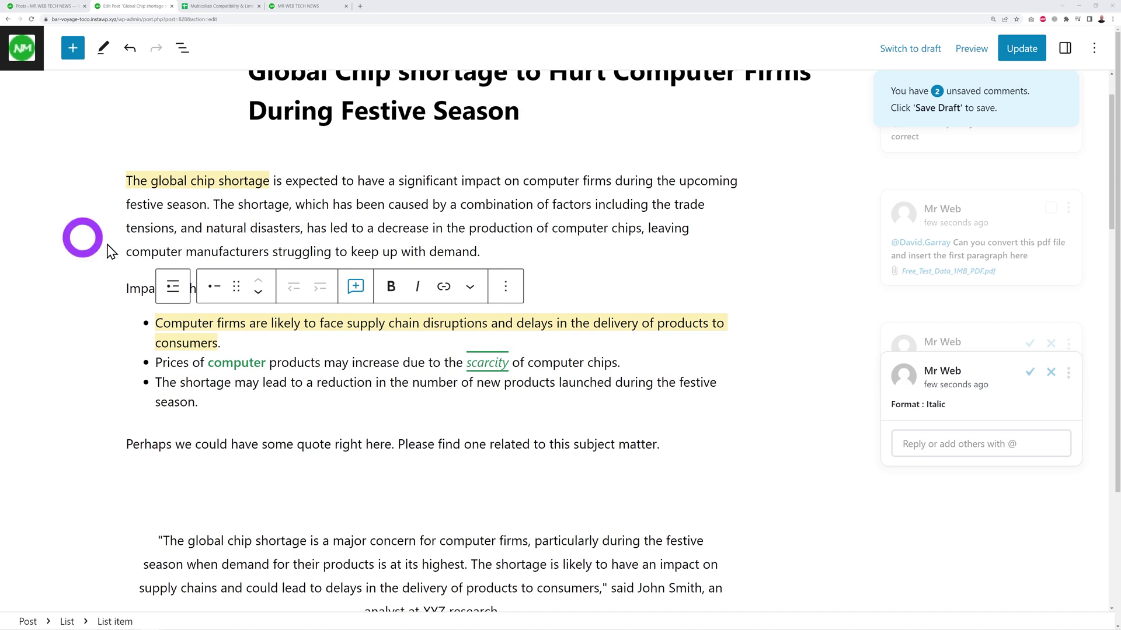
left_click(1030, 374)
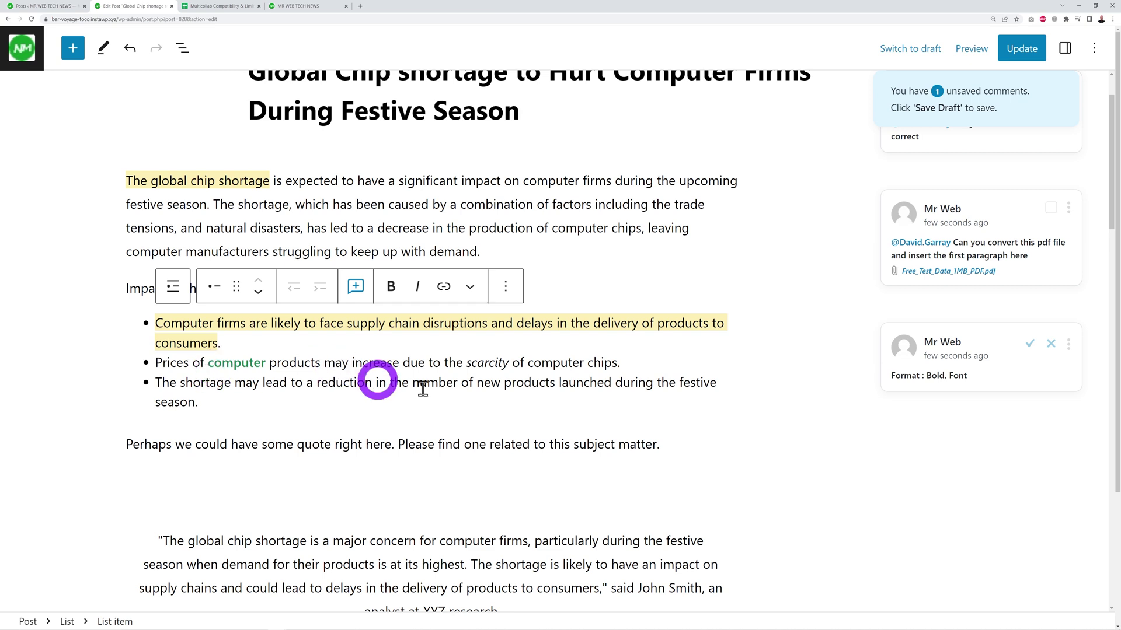
left_click(1052, 345)
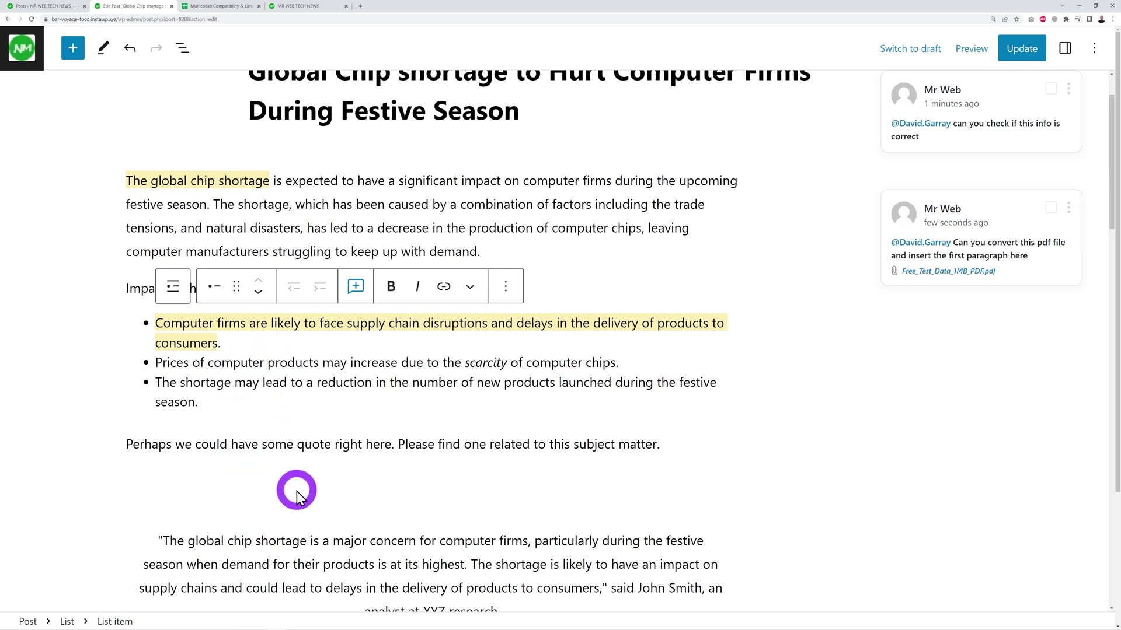
- Comment 'Is that the right image for an AMD Ryzen?' on the Ryzen image block
scroll(611, 431, "down", 7)
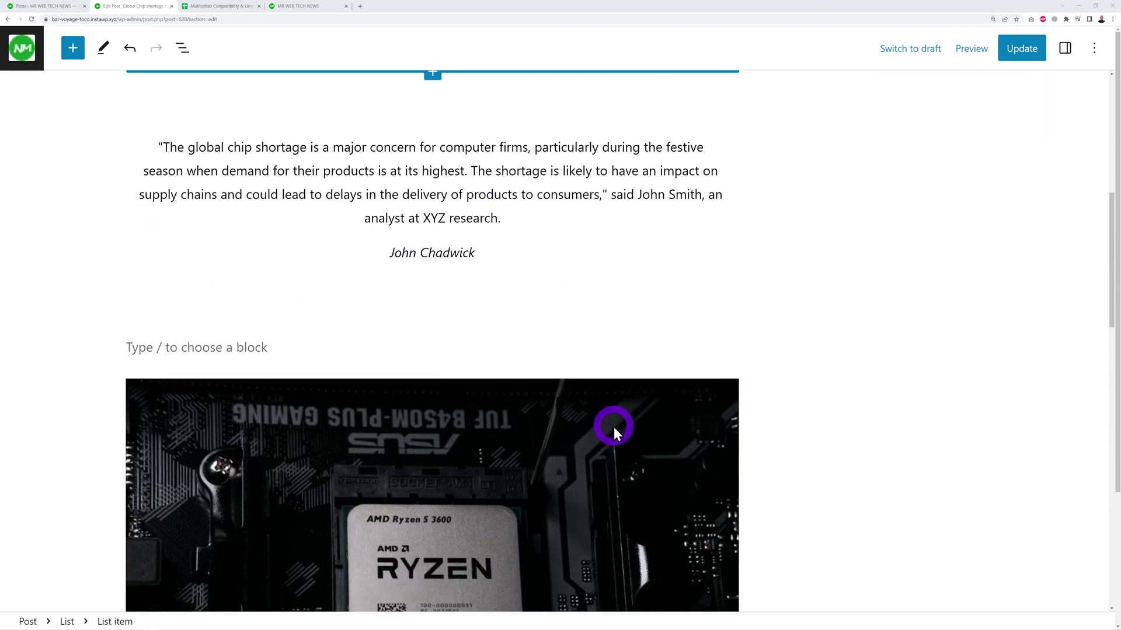
scroll(614, 426, "down", 2)
left_click(539, 391)
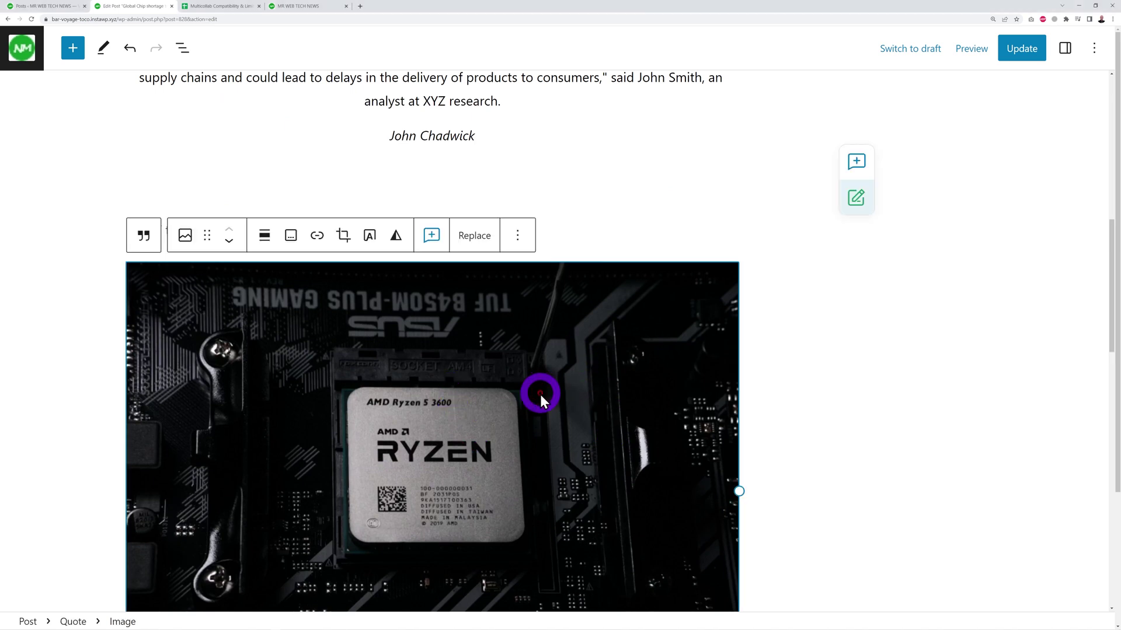
left_click(430, 236)
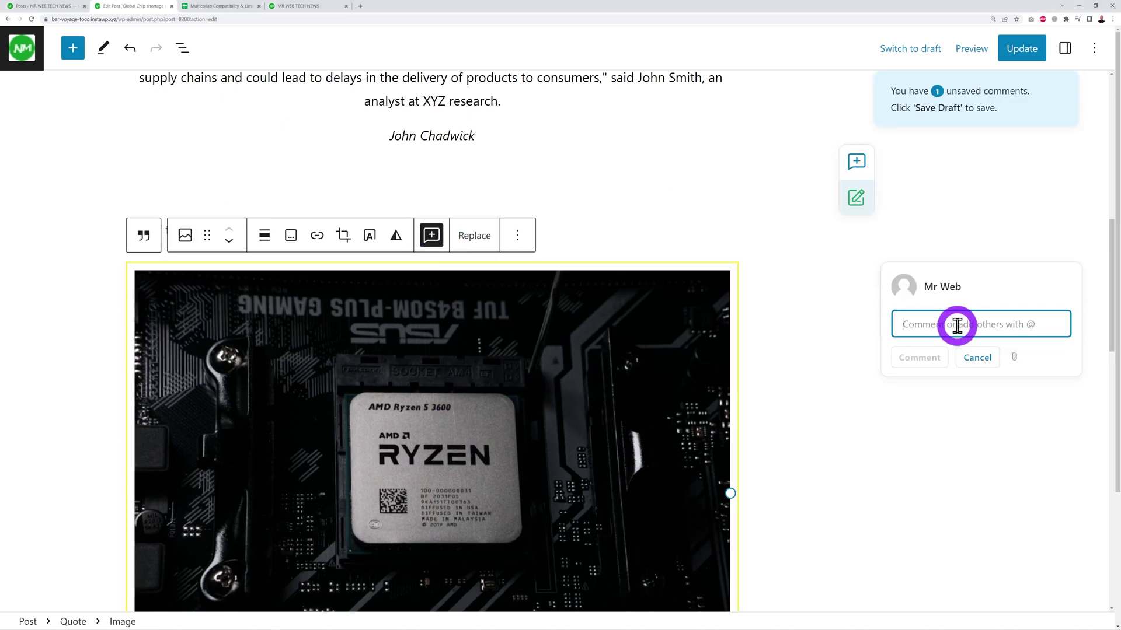
left_click(848, 364)
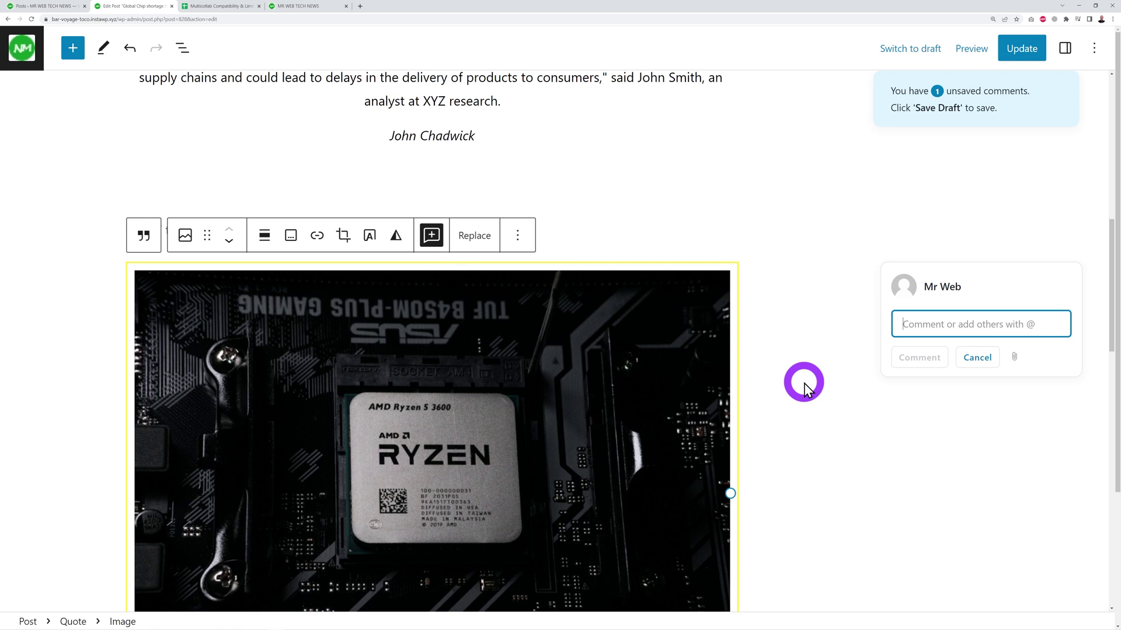
type("Is that the righ")
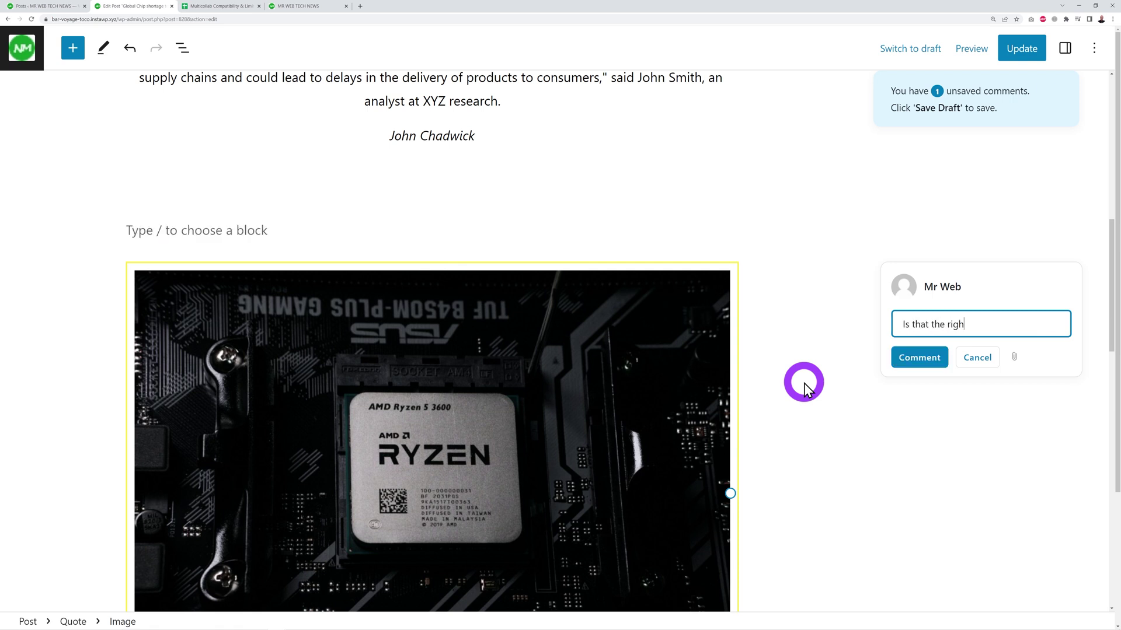
type("t image for an AMD Ryzen?")
left_click(920, 361)
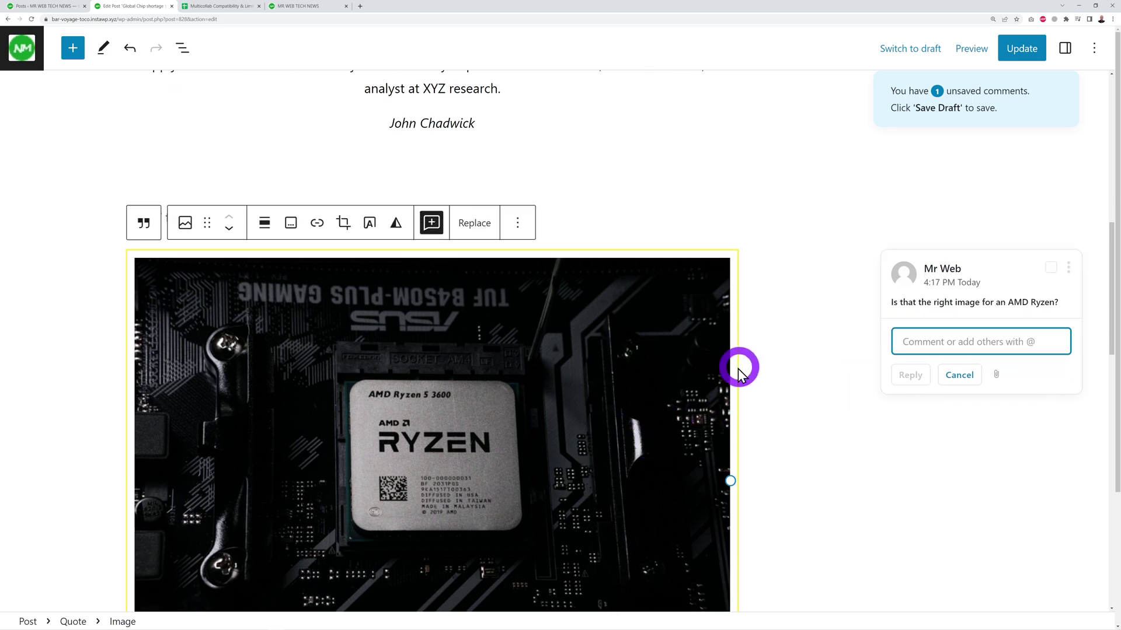
- Start a reply 'Yes, that'' and resolve the image comment thread
scroll(934, 327, "down", 1)
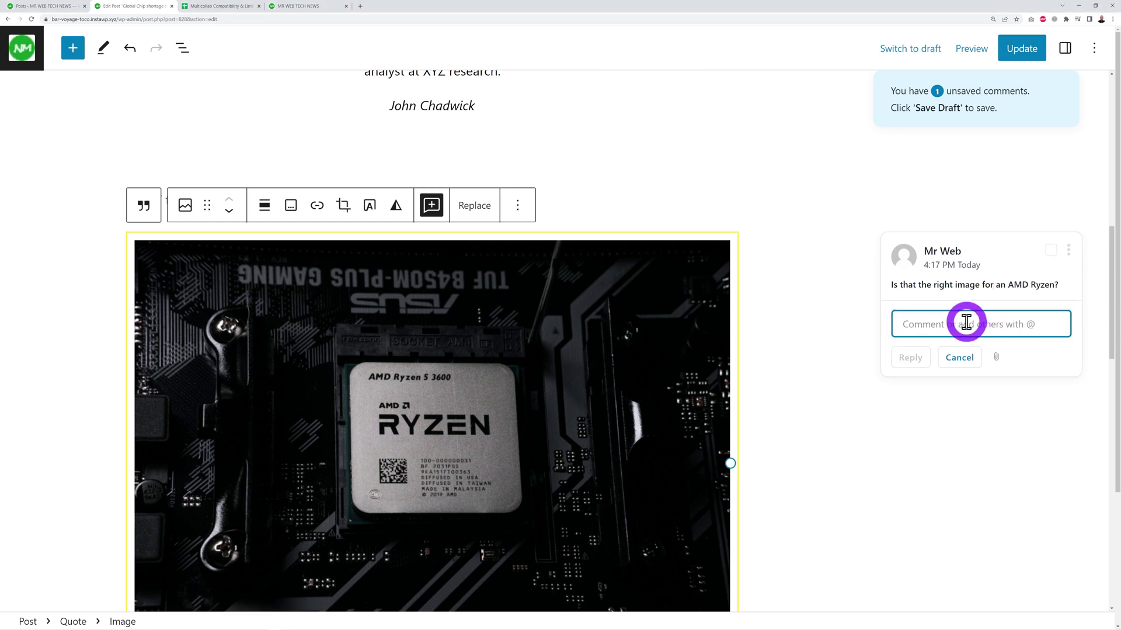
type("Yes, that's the right image")
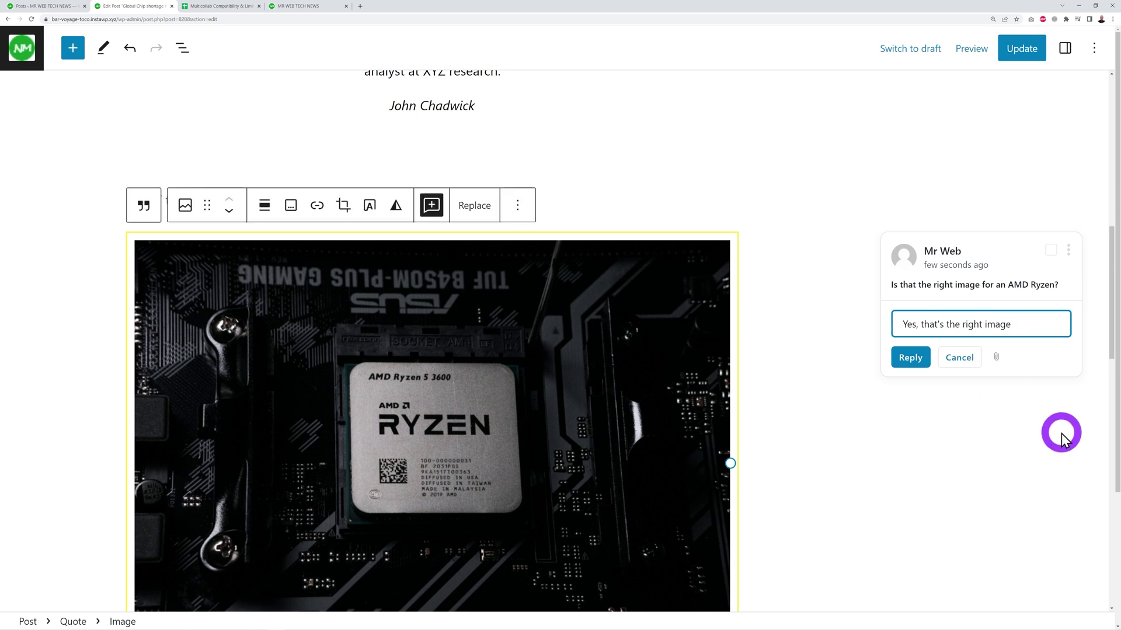
left_click(1049, 249)
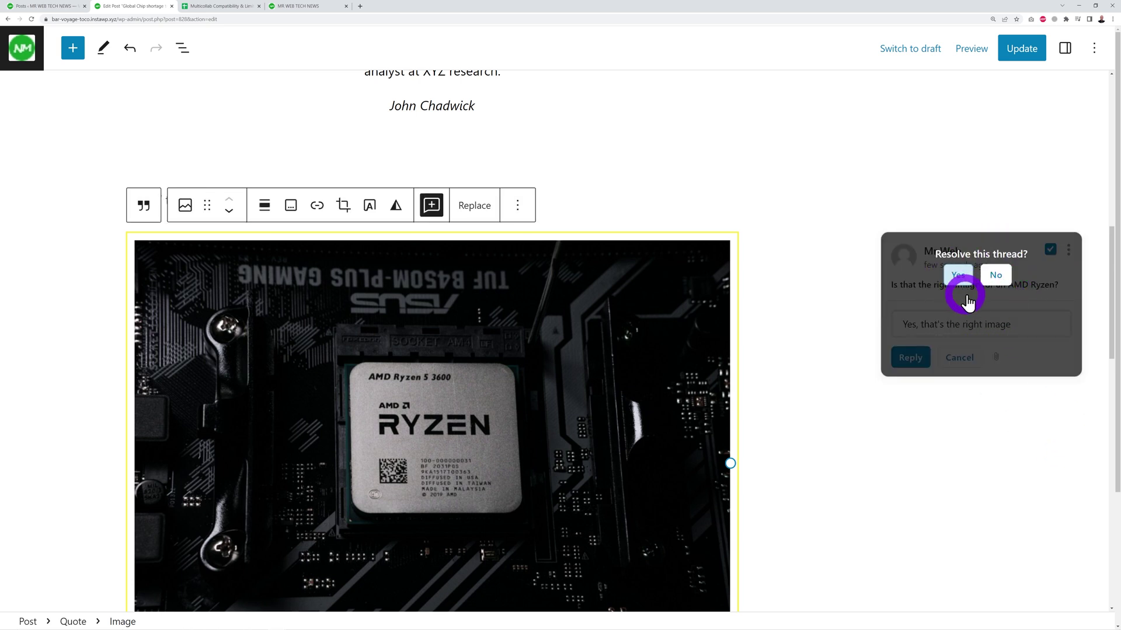
left_click(958, 275)
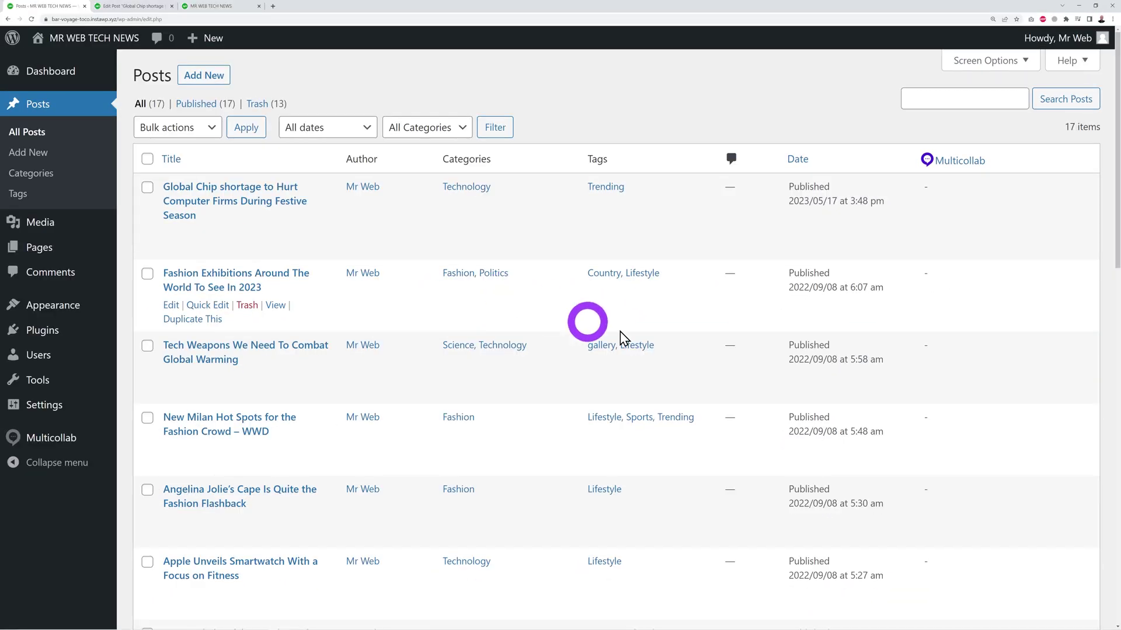
- In the Multicollab dashboard activity, open the attached PDF, then return to the activity tab
left_click(62, 440)
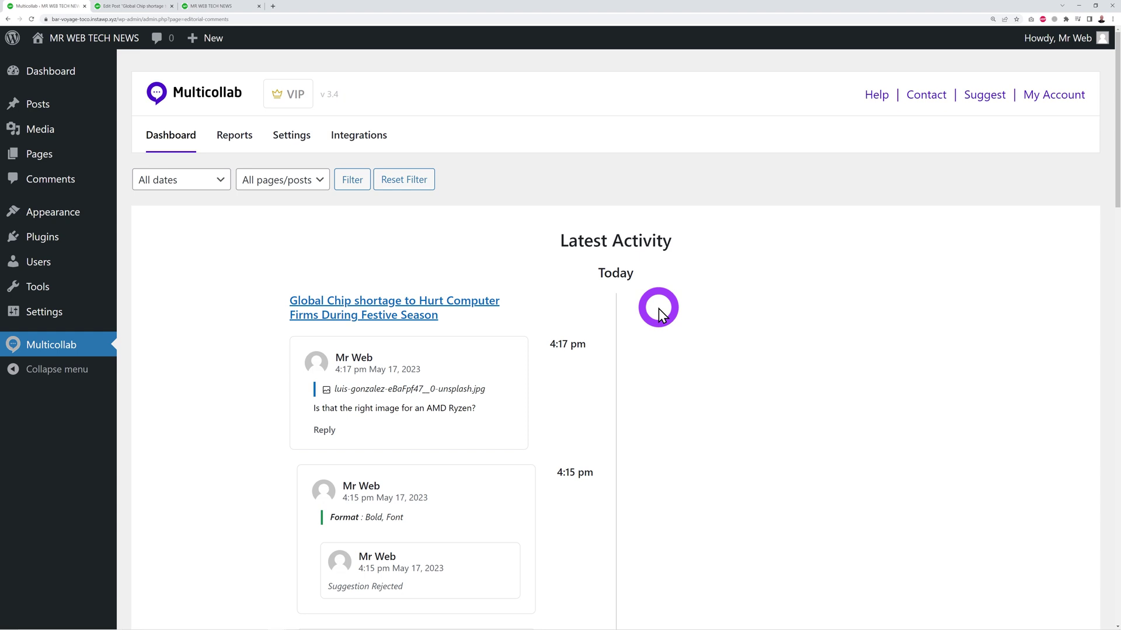
scroll(659, 307, "down", 4)
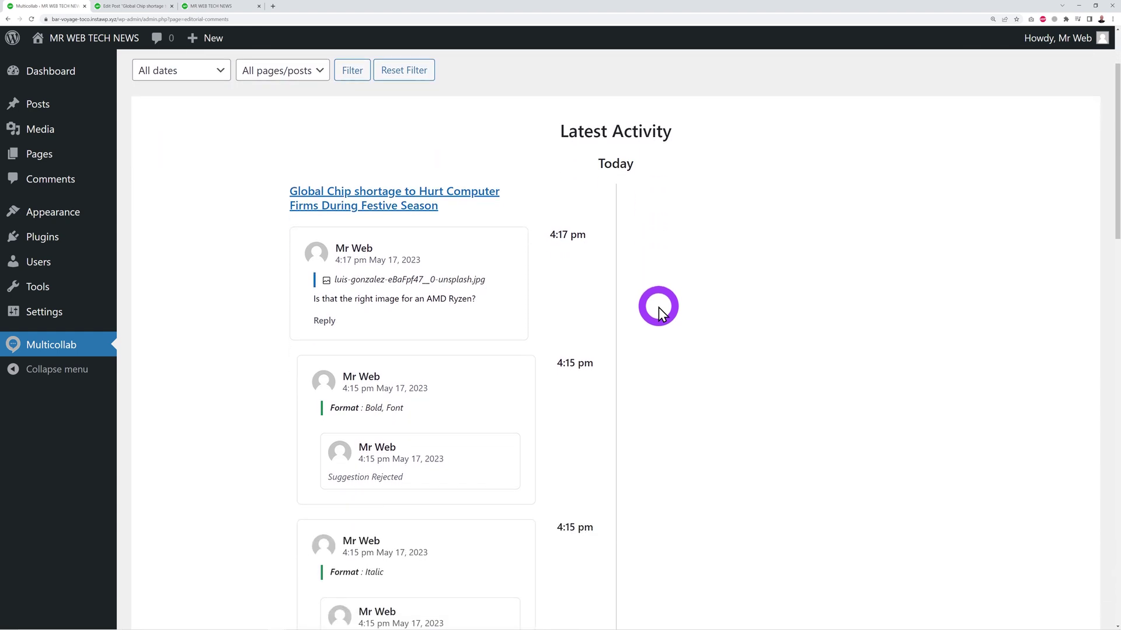
scroll(658, 303, "down", 5)
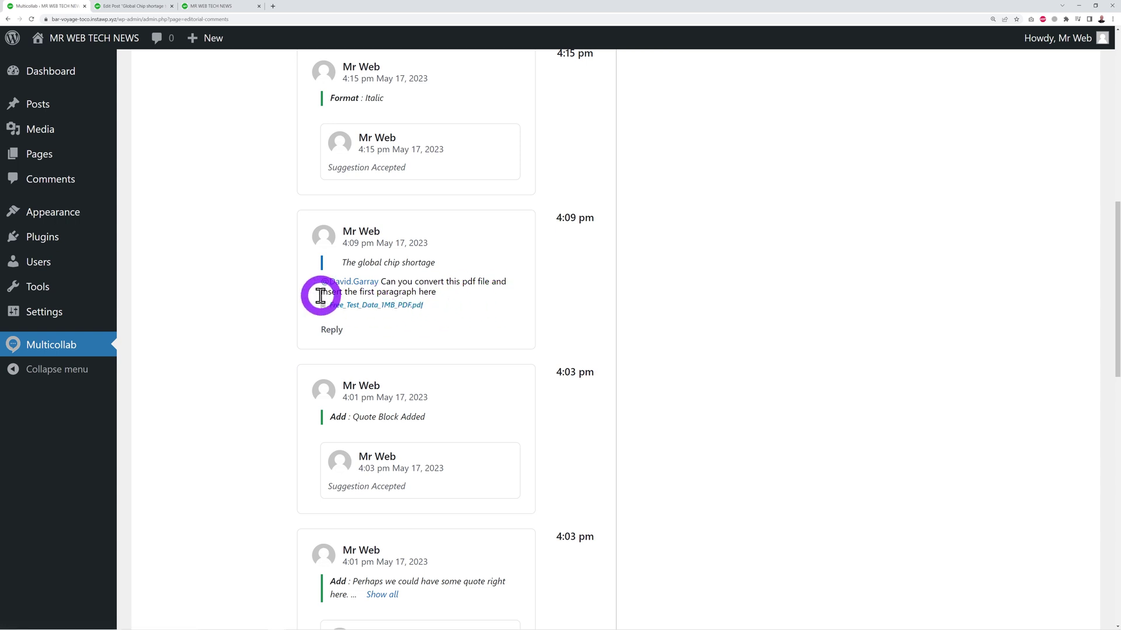
left_click(406, 309)
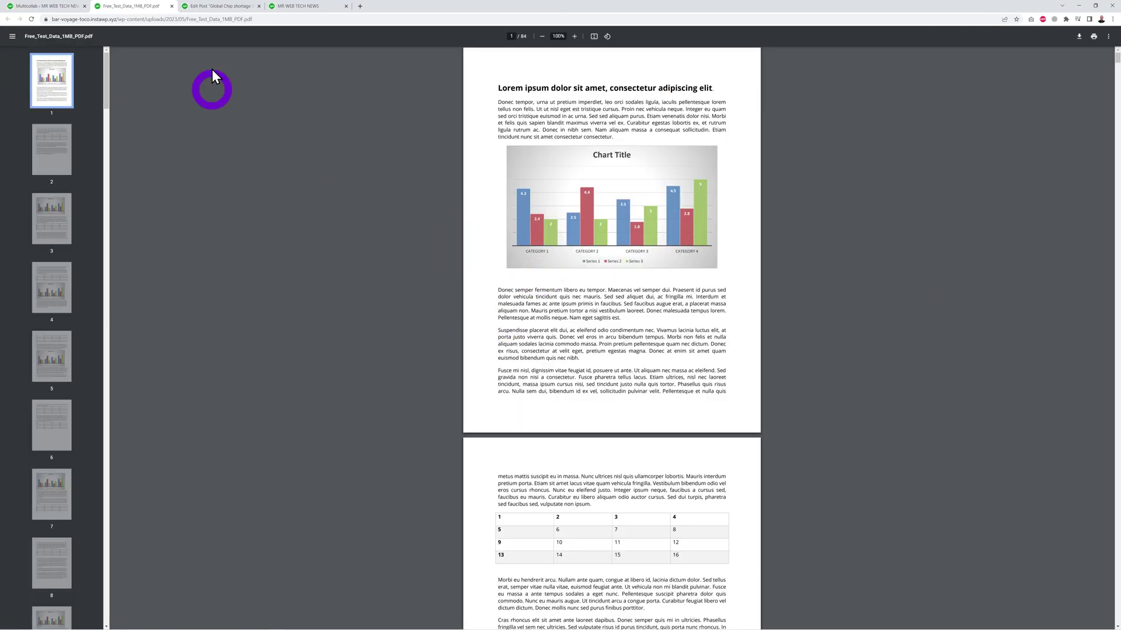
left_click(50, 7)
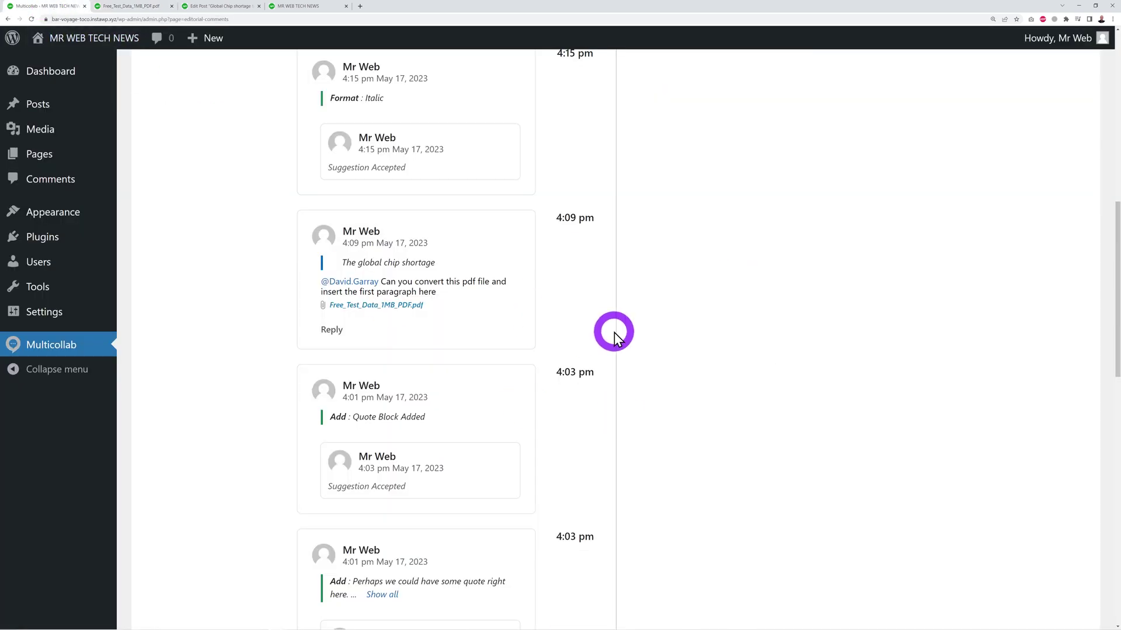
scroll(612, 334, "up", 8)
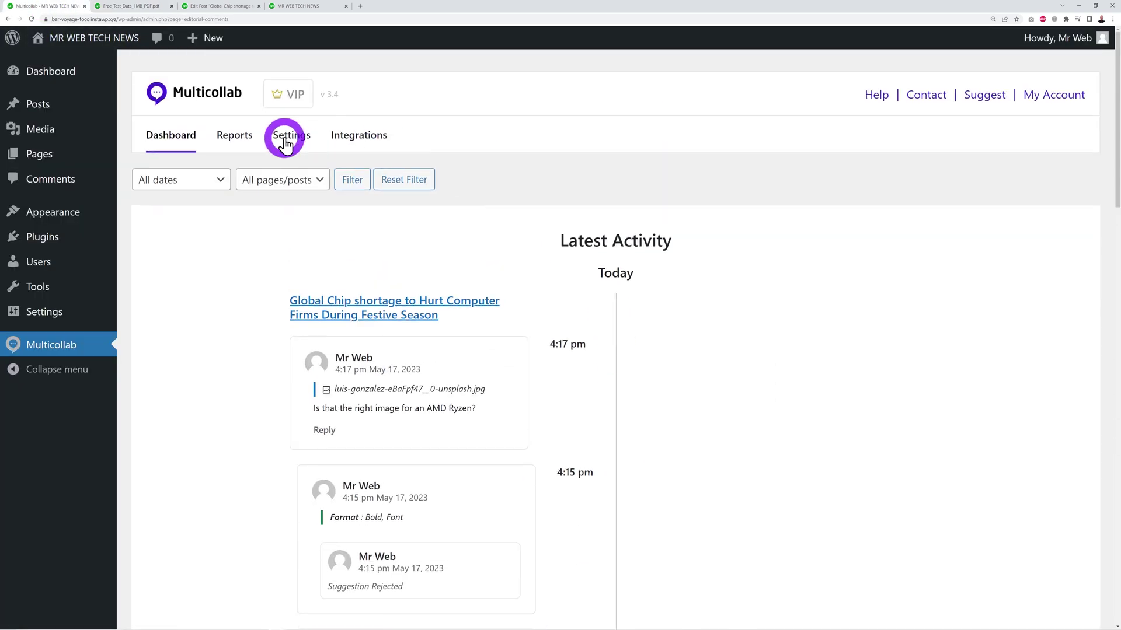
- Open Multicollab Reports and scroll through the chip-shortage posts' open and resolved comment counts
left_click(246, 143)
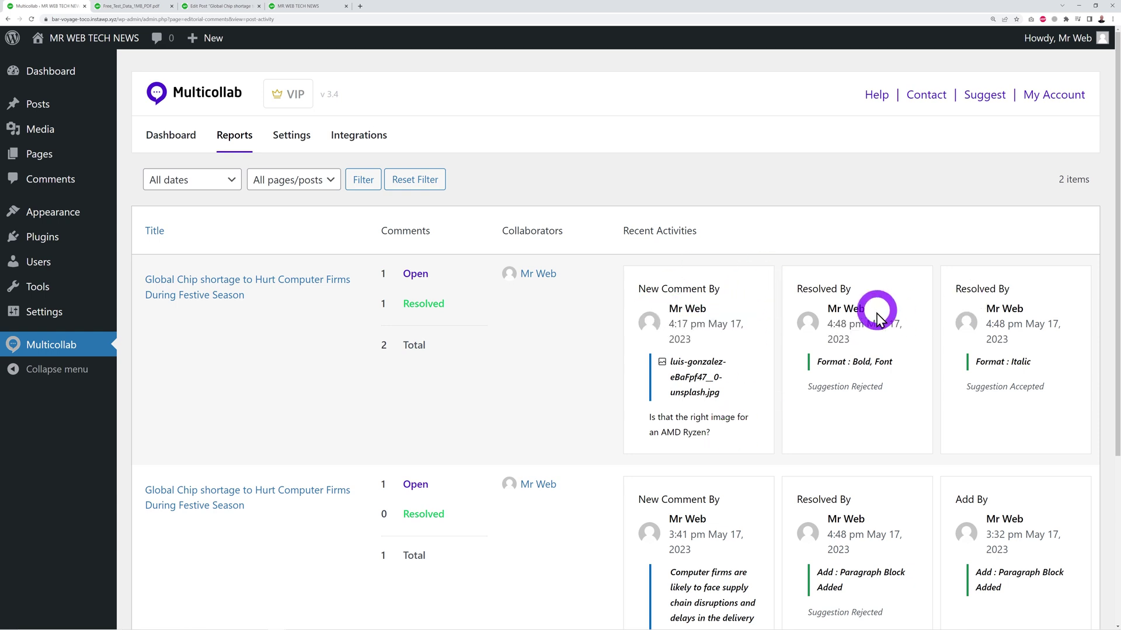
scroll(954, 402, "down", 1)
scroll(953, 403, "down", 2)
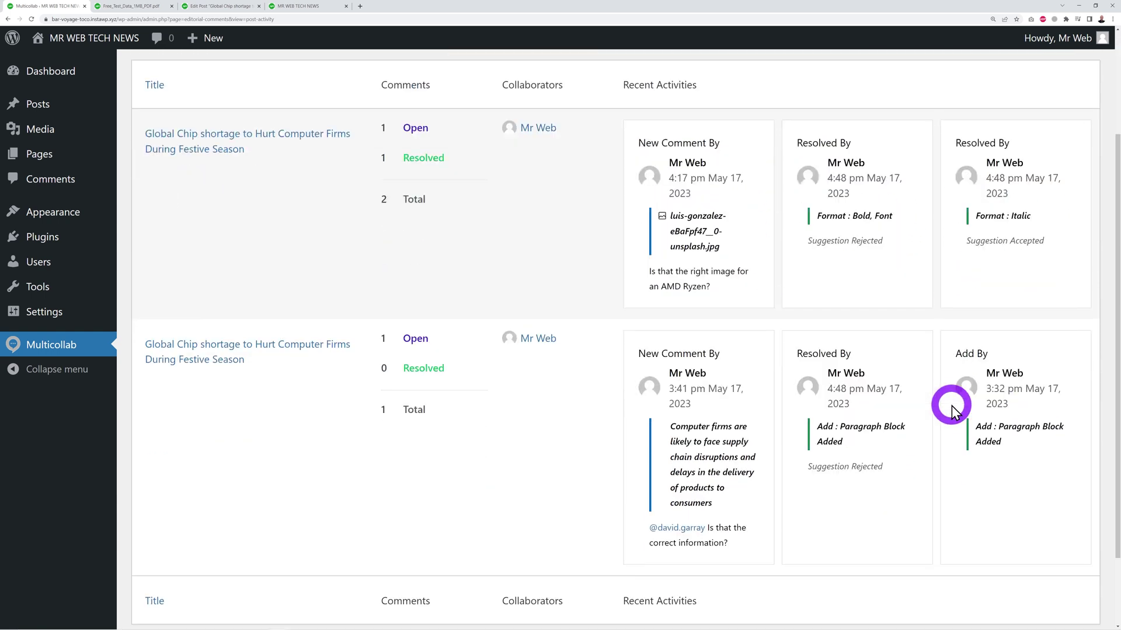
scroll(952, 405, "up", 3)
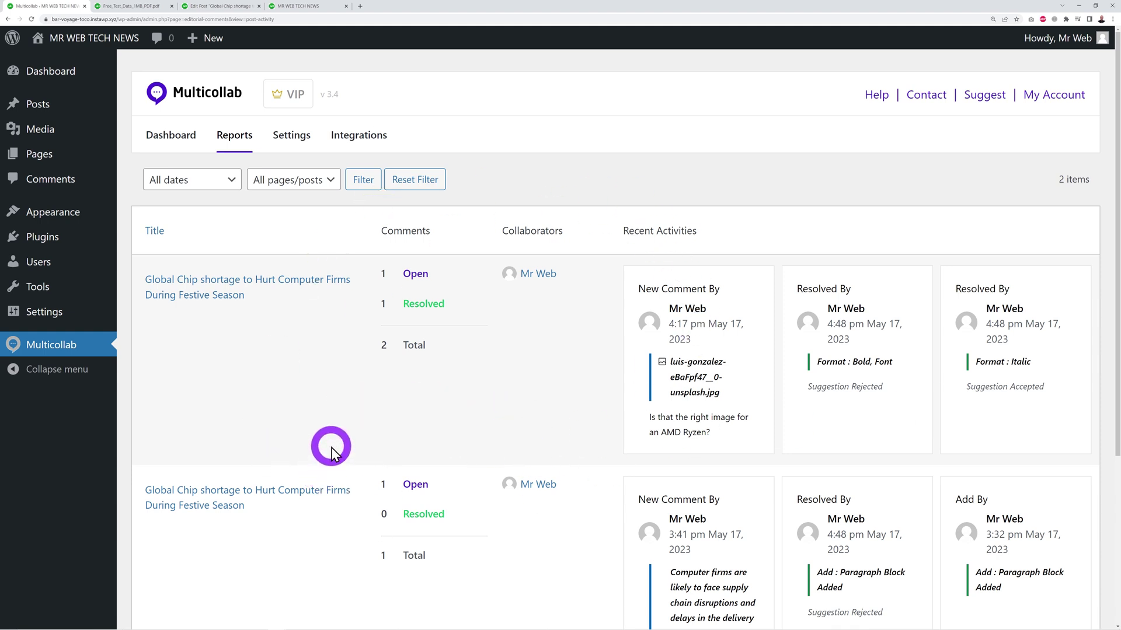
- Open Multicollab Settings and scroll from the license options down to Multilingual Options
left_click(286, 129)
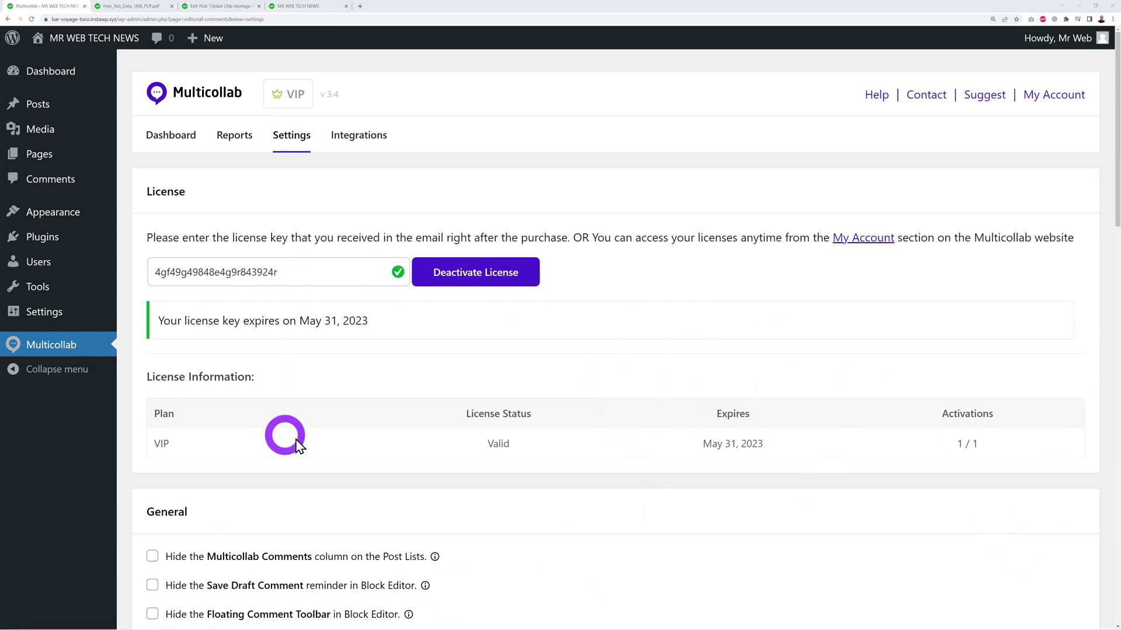
scroll(666, 430, "down", 5)
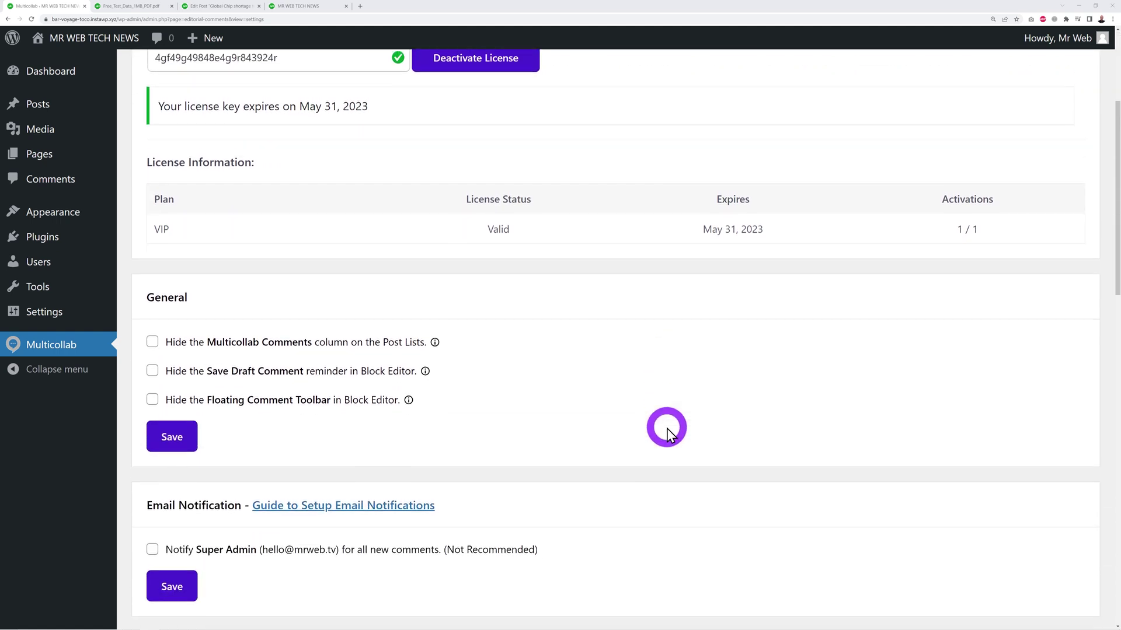
scroll(666, 429, "down", 1)
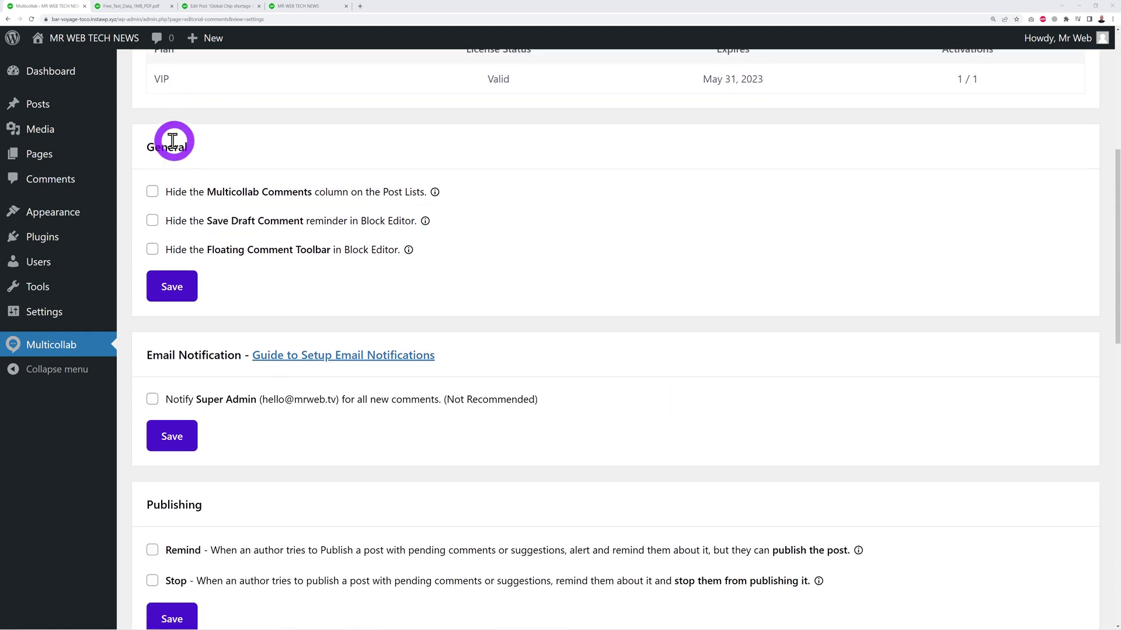
scroll(593, 362, "down", 5)
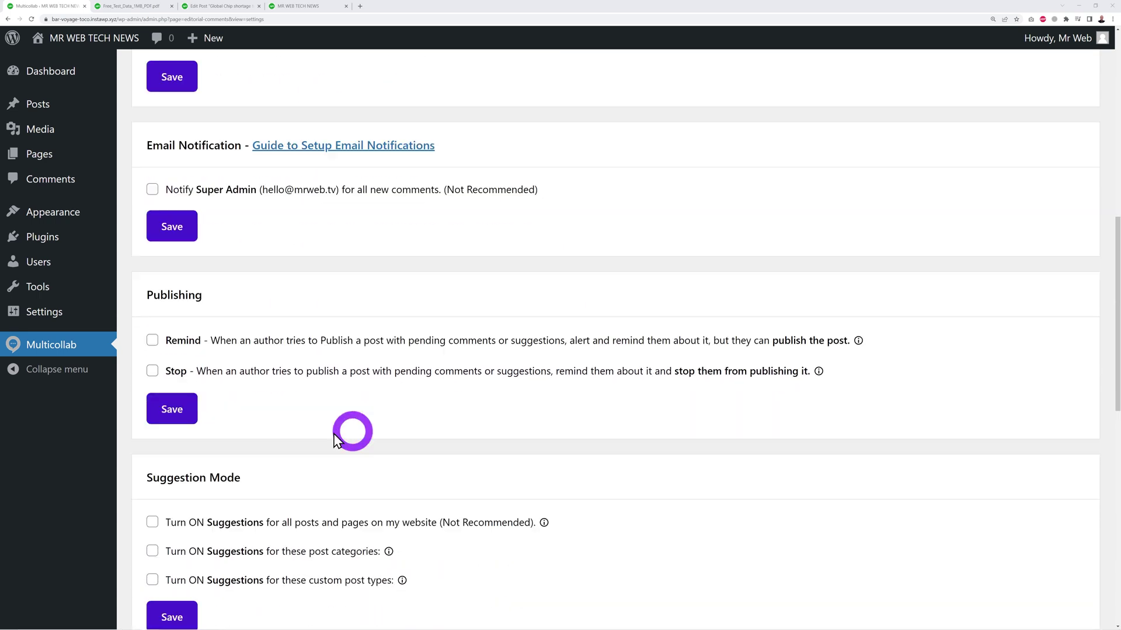
scroll(705, 352, "down", 5)
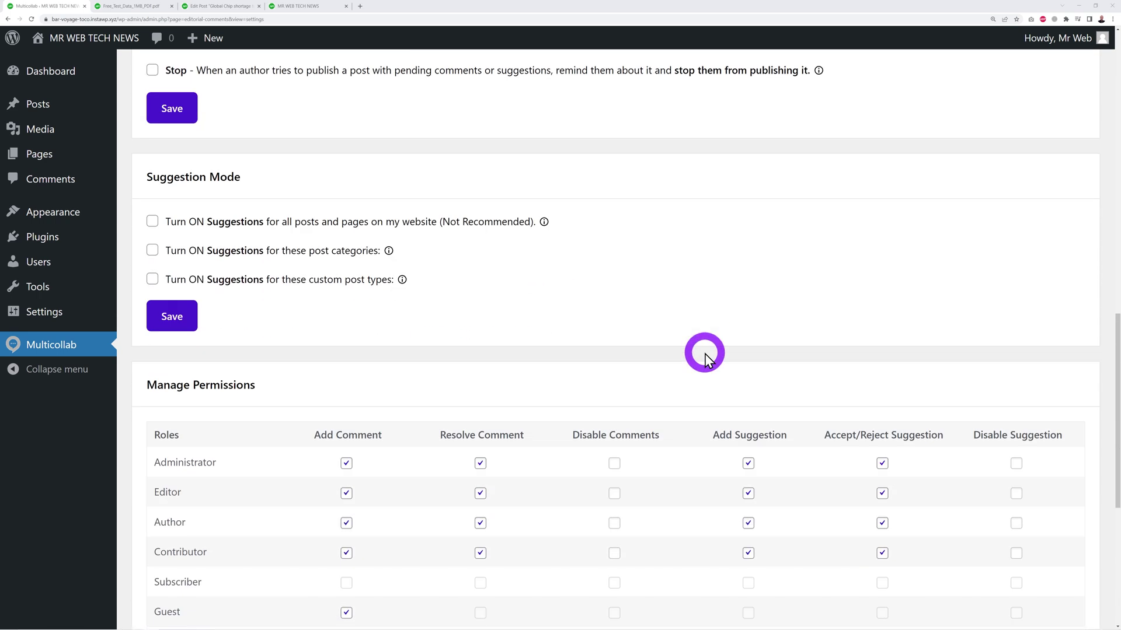
scroll(705, 354, "down", 2)
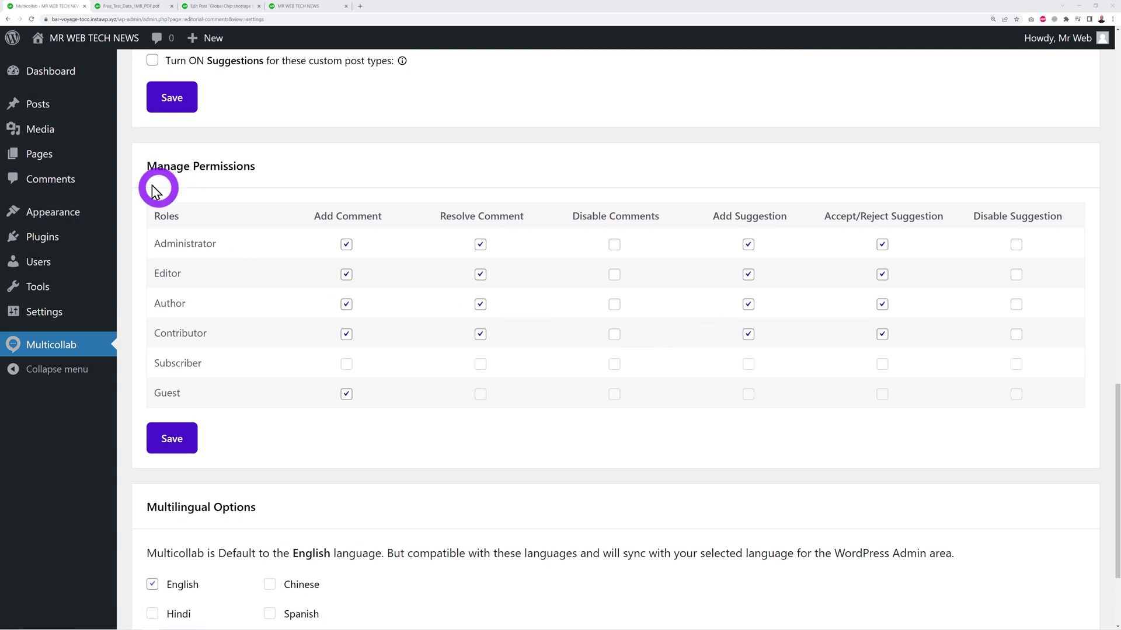
scroll(613, 327, "down", 1)
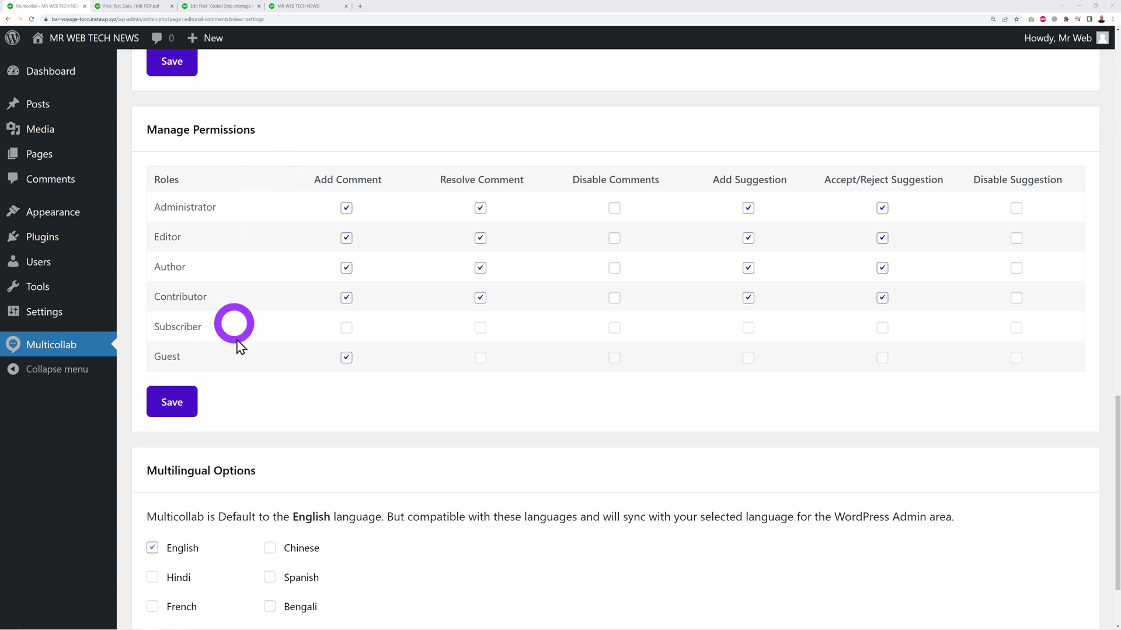
scroll(449, 422, "down", 2)
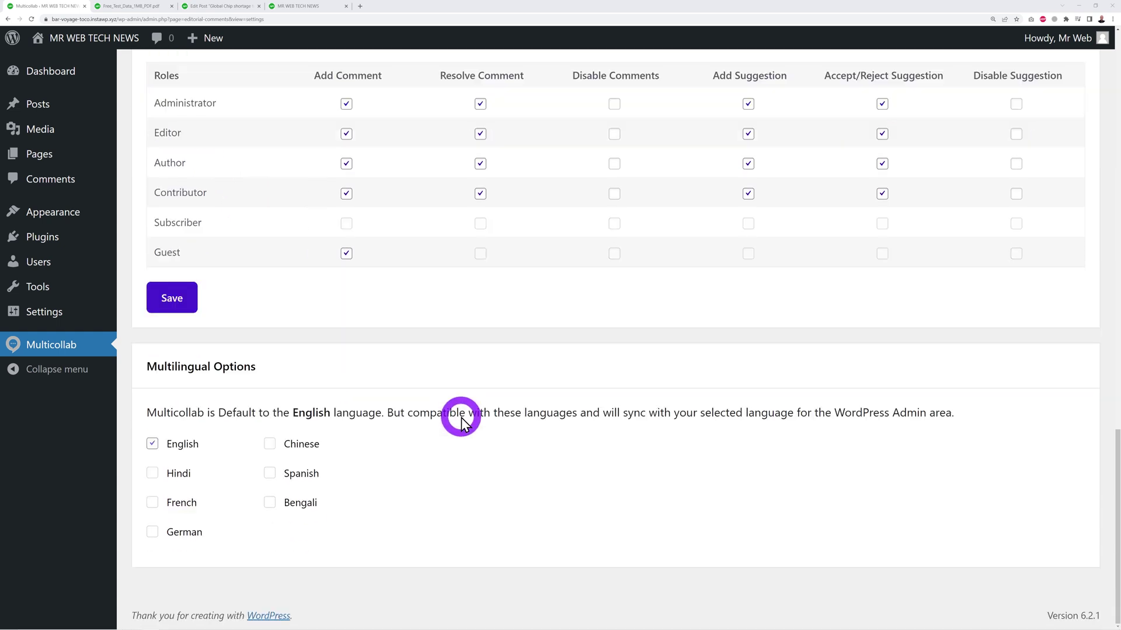